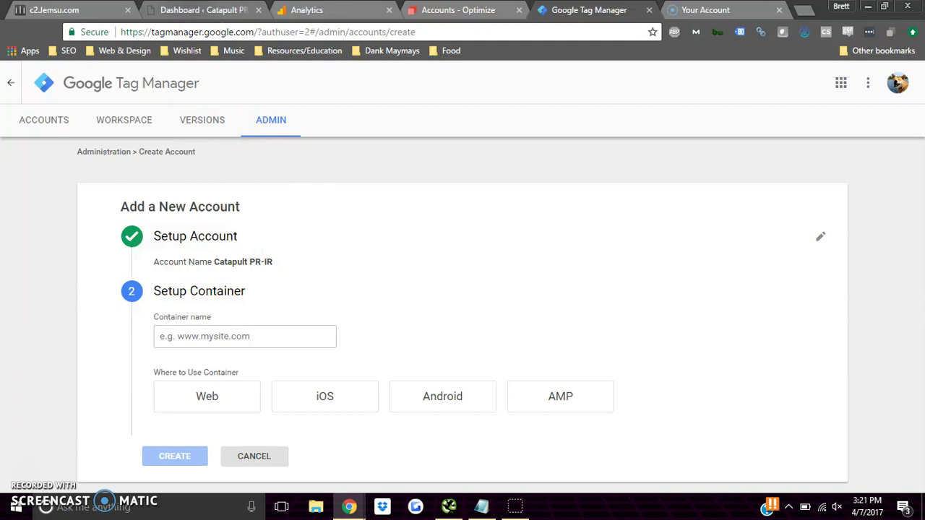
left_click(182, 10)
left_click_drag(175, 32, 82, 31)
key("ctrl+c")
left_click(588, 10)
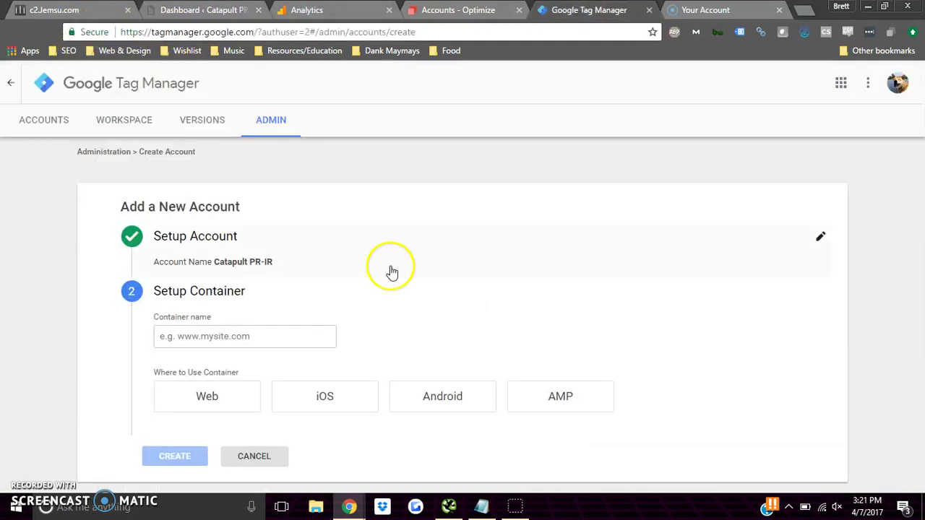
left_click(227, 337)
key("ctrl+v")
left_click_drag(185, 337, 144, 339)
key("BackSpace")
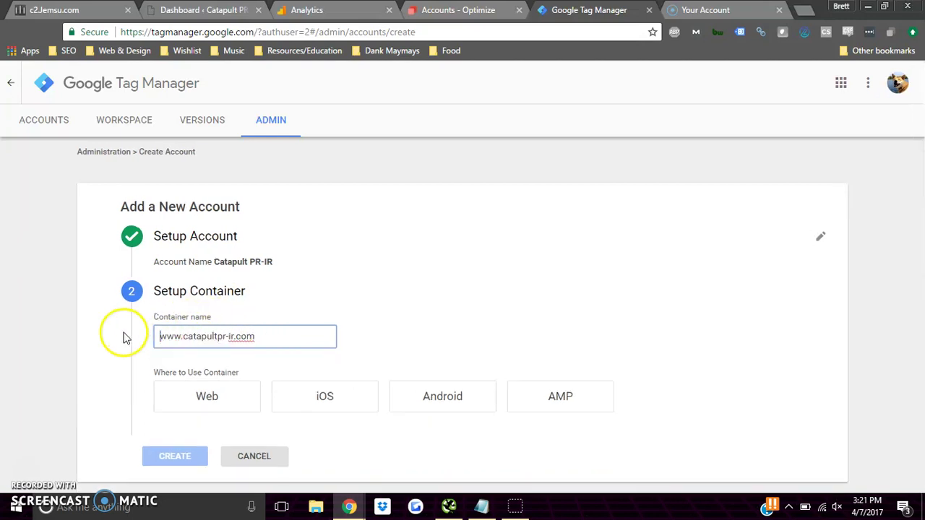
Create the container for Web use and accept the Google Tag Manager Terms of Service Agreement.
left_click(215, 398)
left_click(185, 457)
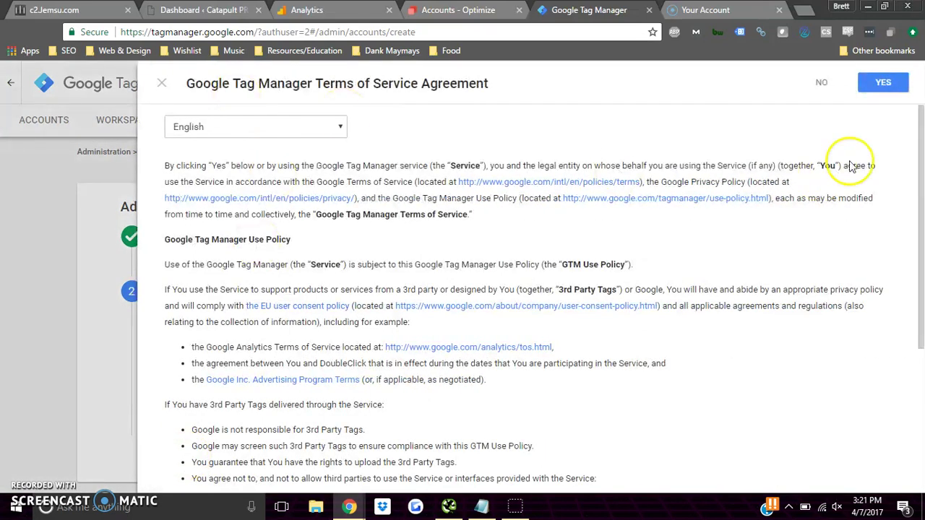
left_click(884, 86)
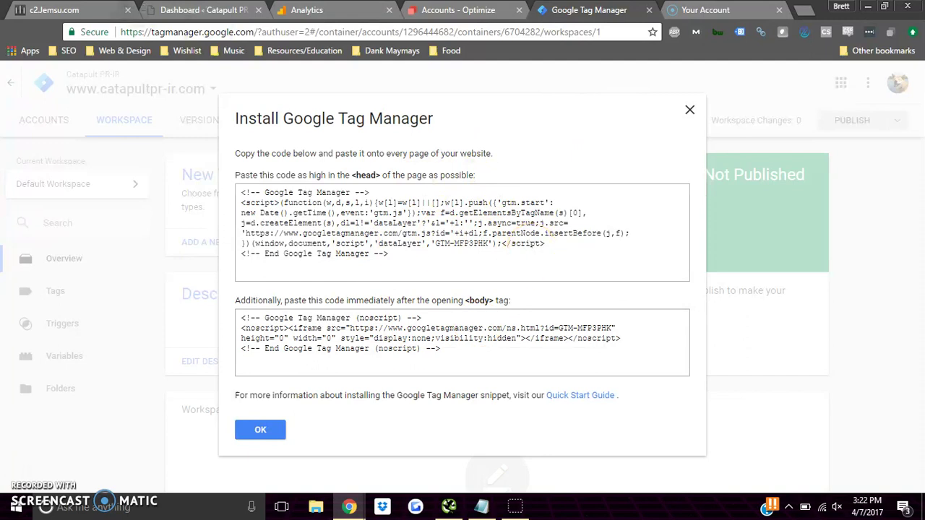
In the site's WordPress admin, find the Head, Footer and Post Injections plugin, install it and activate it.
left_click(195, 10)
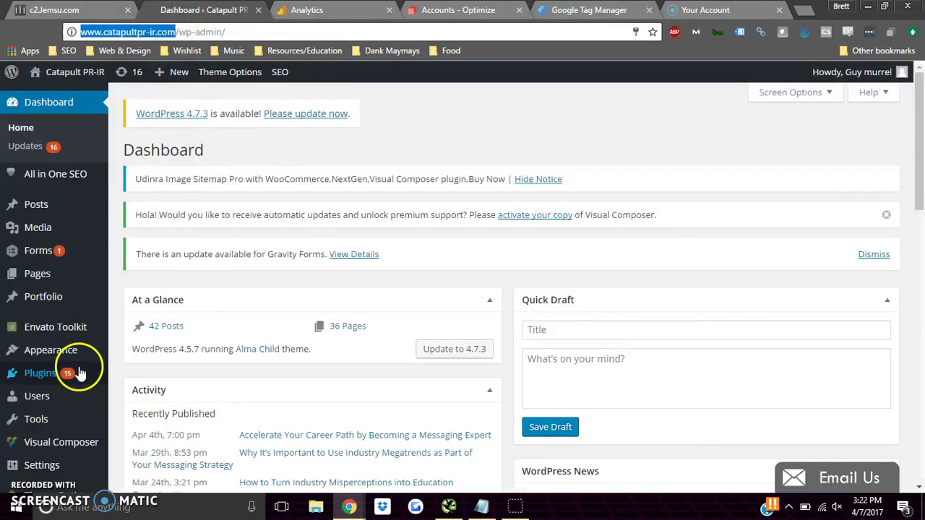
mouse_move(79, 373)
left_click(133, 395)
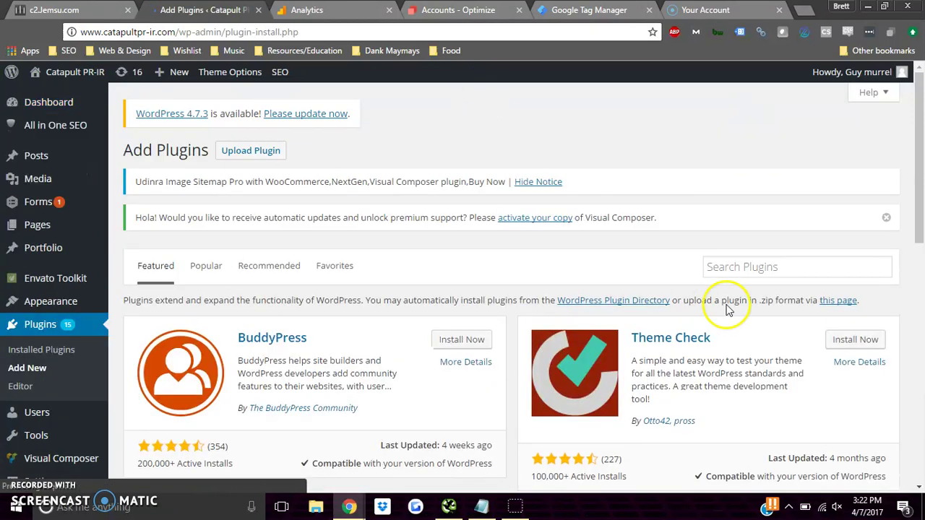
left_click(777, 264)
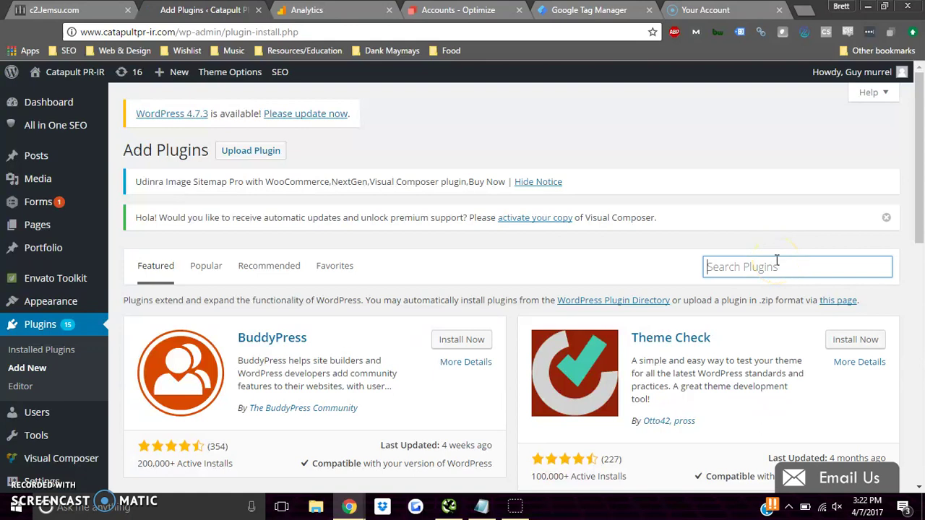
type("header f")
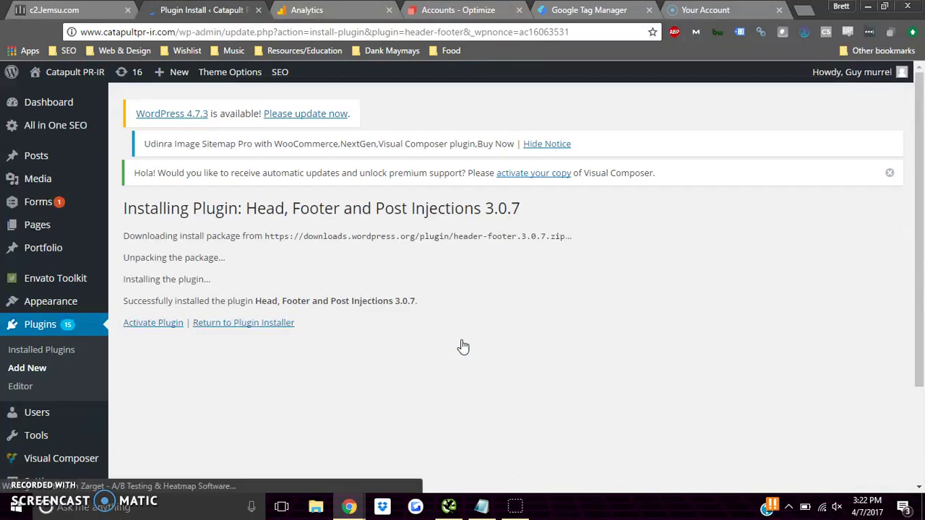
left_click(146, 337)
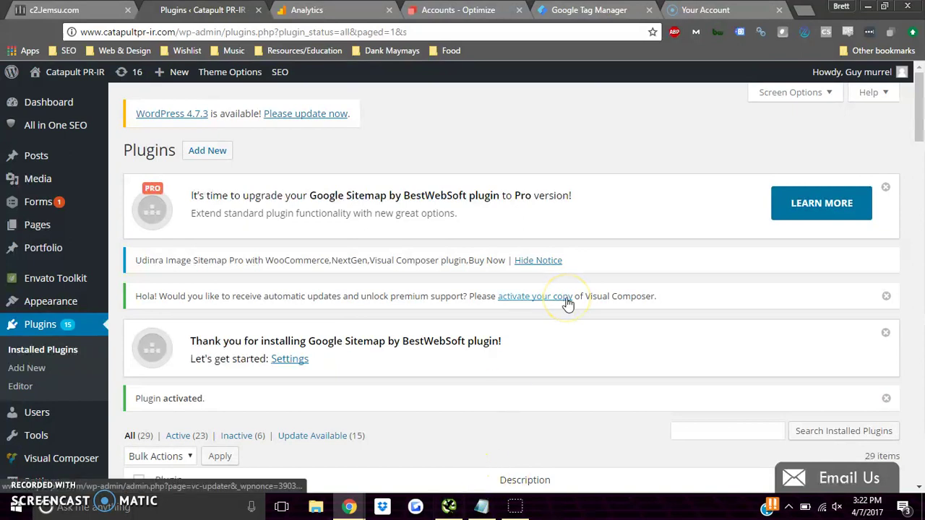
Open the Header and Footer settings page of the WordPress site.
scroll(556, 319, "down", 3)
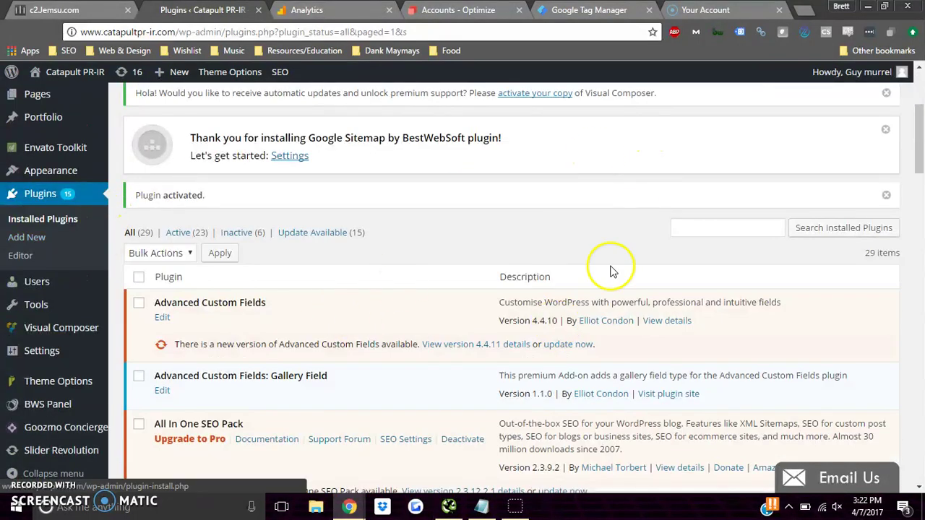
mouse_move(72, 359)
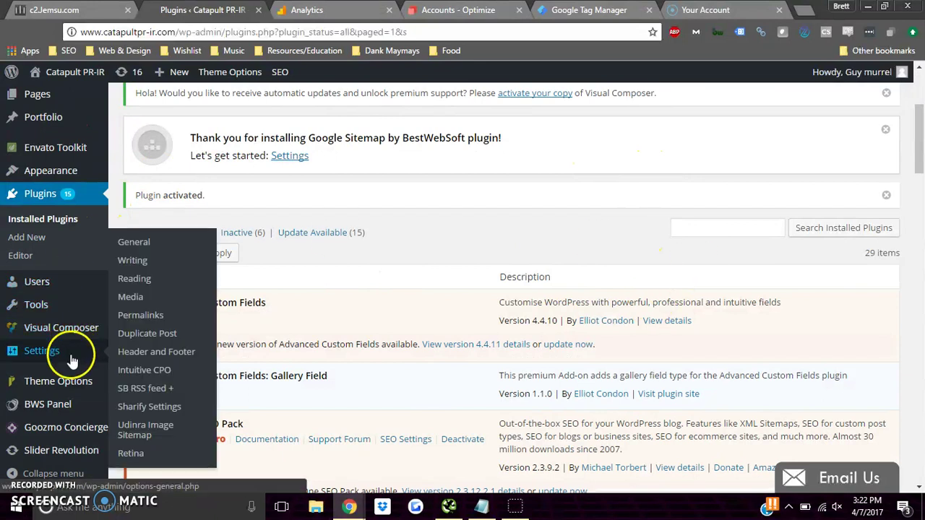
left_click(151, 354)
Copy the Tag Manager head snippet into the plugin's head section injection for every page.
left_click(597, 10)
left_click(373, 252)
triple_click(373, 253)
left_click_drag(400, 258, 240, 192)
key("ctrl+c")
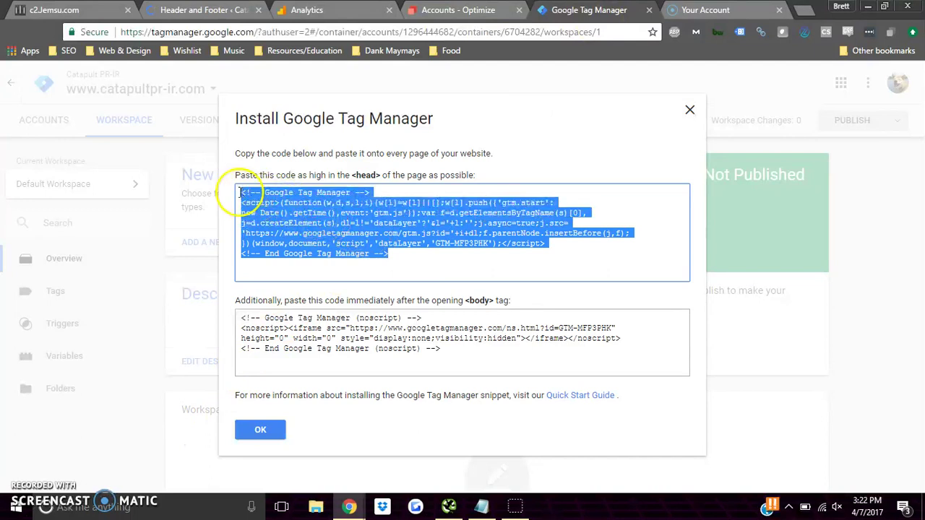
left_click(203, 10)
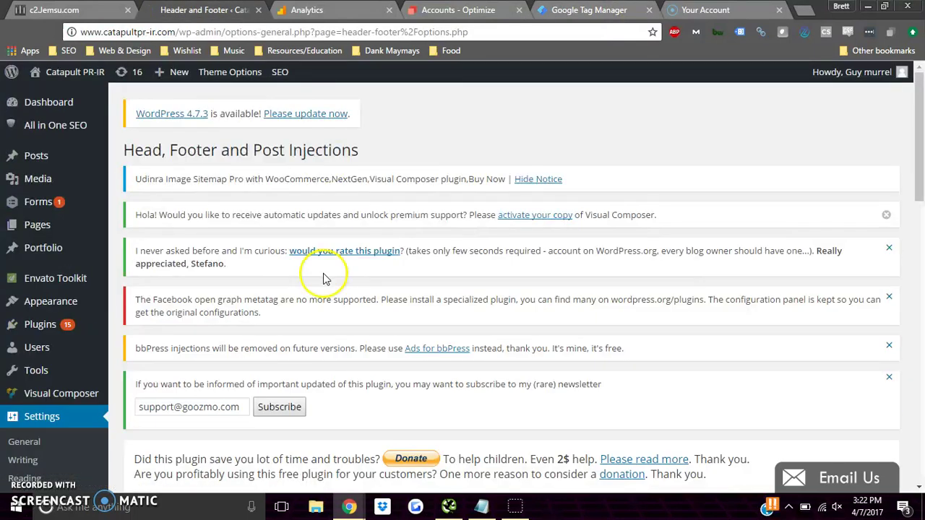
scroll(326, 280, "down", 7)
left_click(326, 280)
key("ctrl+v")
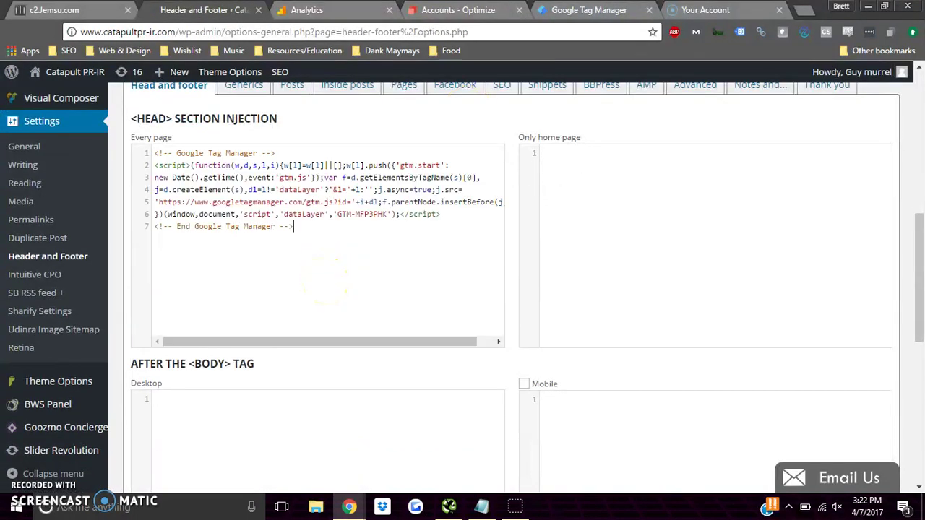
Copy the Tag Manager noscript snippet into the desktop injection after the body tag and save the plugin settings.
left_click(589, 10)
left_click_drag(470, 360, 244, 308)
key("ctrl+c")
left_click(192, 10)
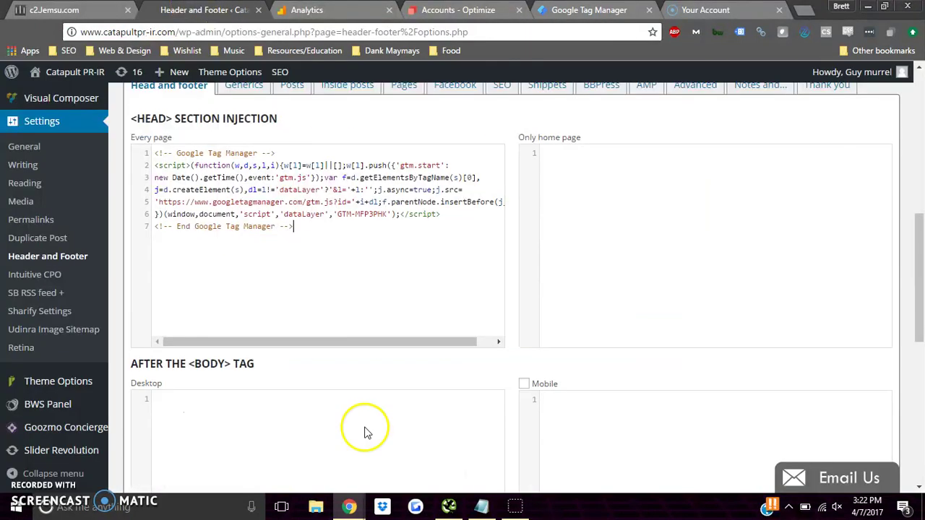
key("ctrl+v")
scroll(392, 368, "down", 6)
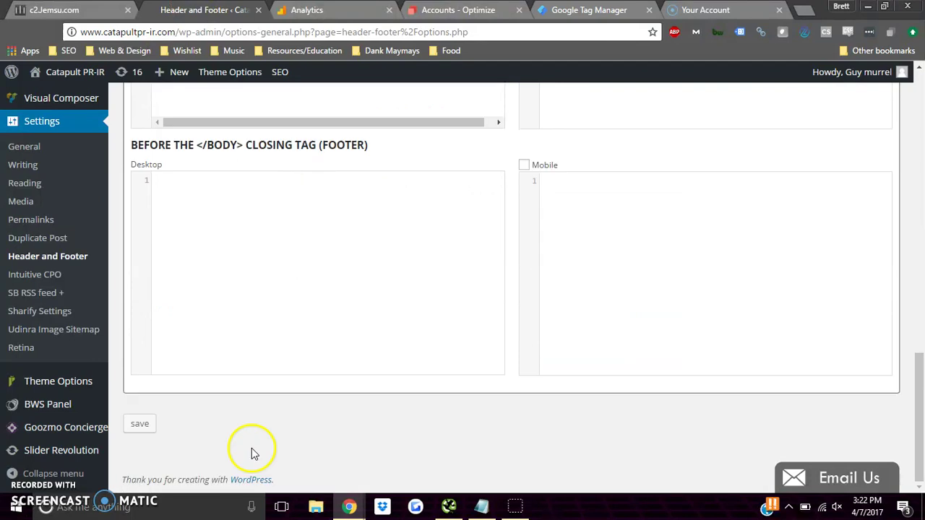
left_click(142, 425)
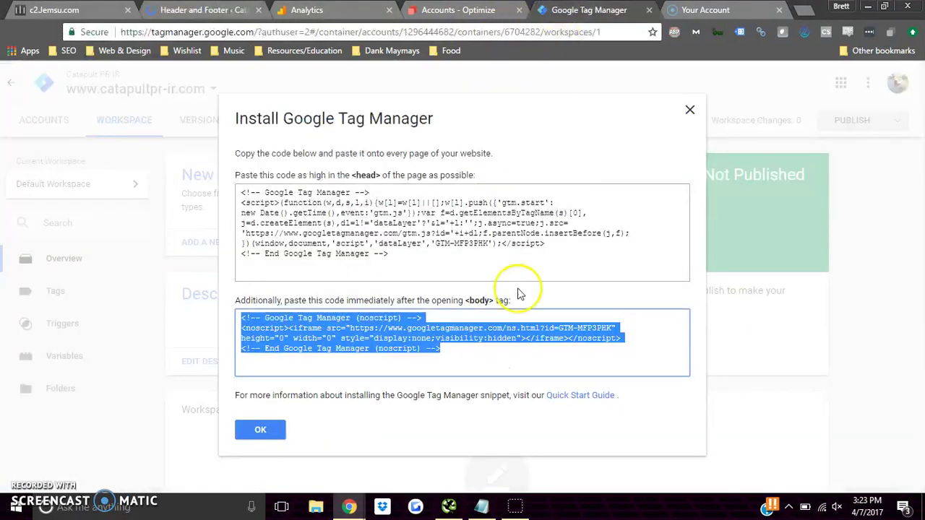
Back in Tag Manager, dismiss the installation code and save a new Click - All Elements trigger named Generic Click Trigger, firing on all clicks.
left_click(542, 13)
left_click(262, 434)
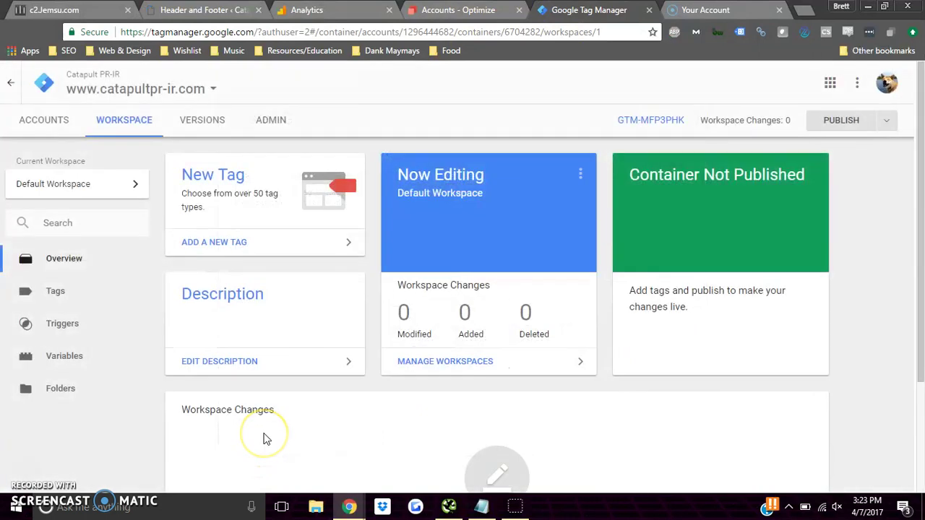
left_click(99, 328)
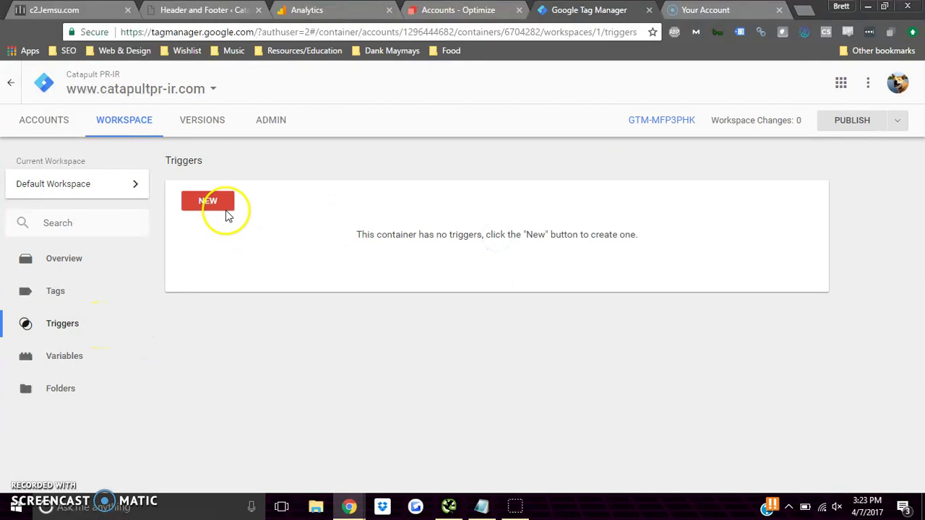
left_click(222, 203)
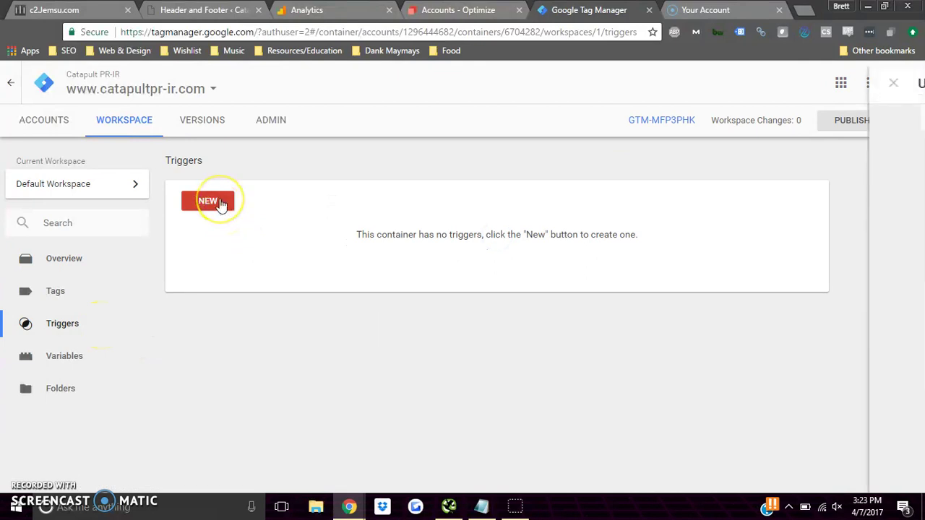
left_click(413, 208)
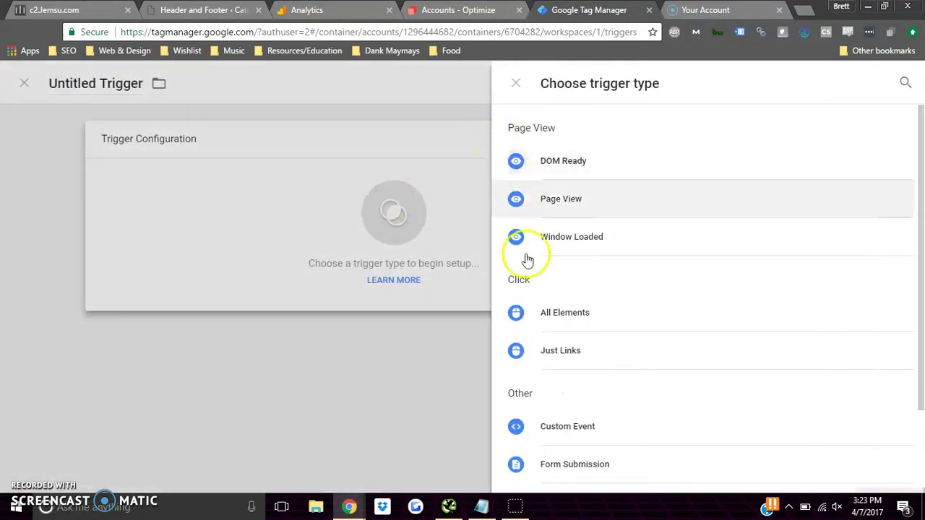
left_click(547, 312)
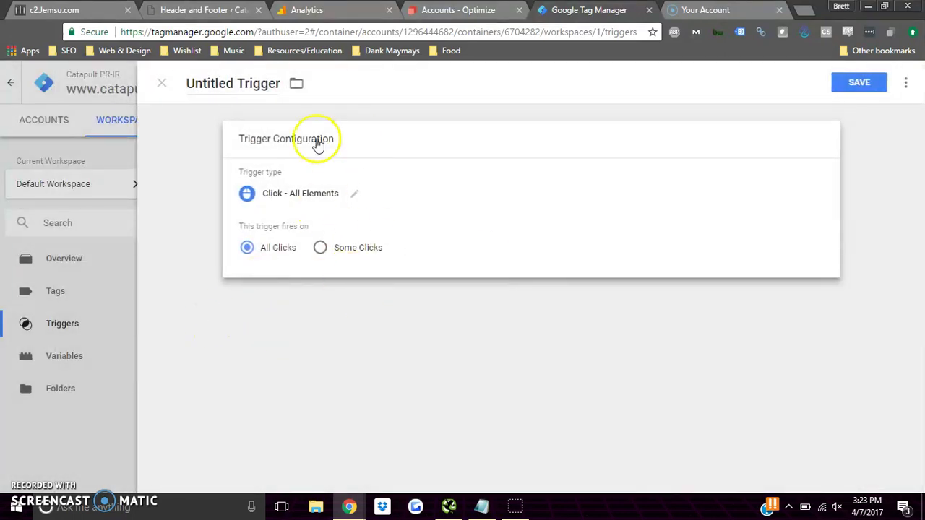
left_click(258, 82)
type("Generic Click")
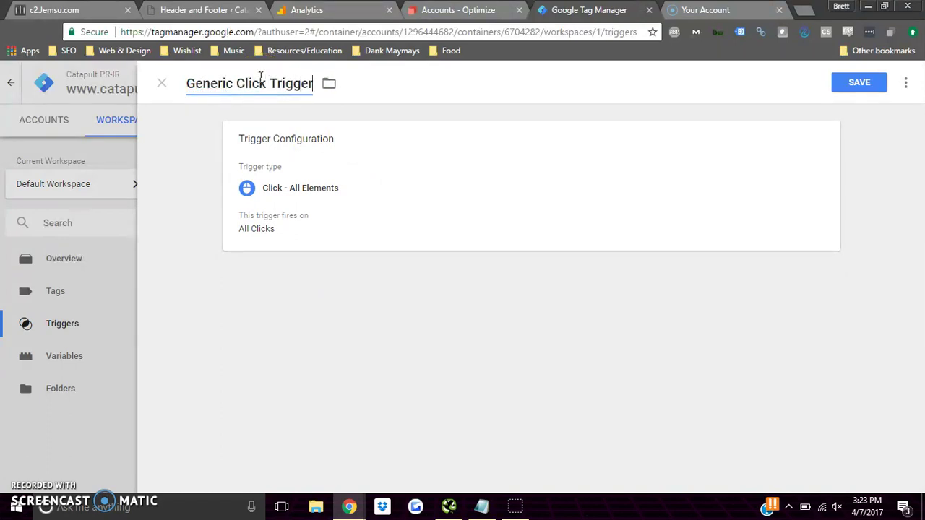
left_click(859, 85)
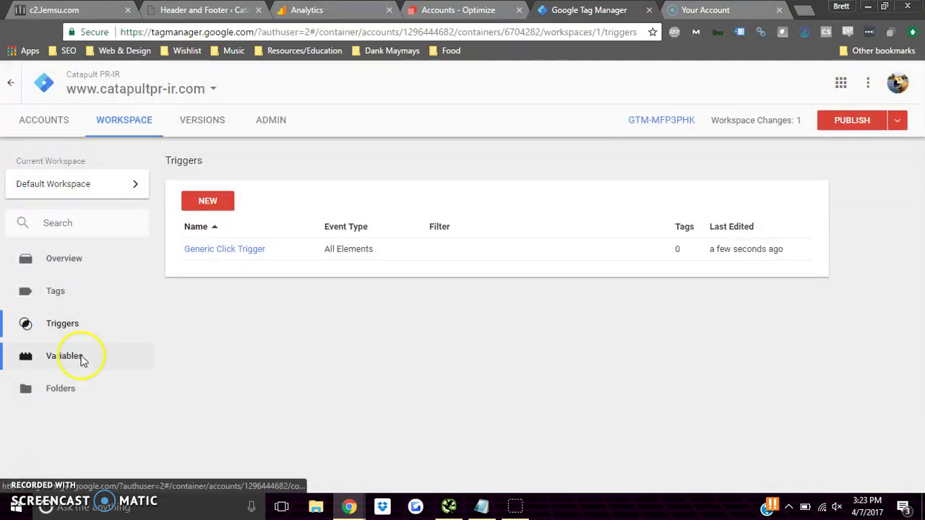
Enable the built-in variables Click Element, Click Classes, Click ID, Click Target, Click URL and Click Text.
left_click(81, 359)
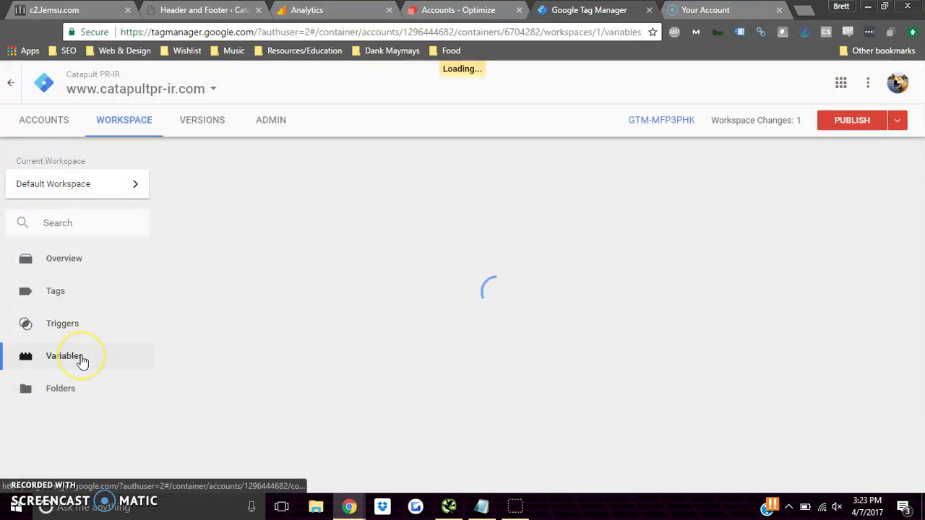
left_click(200, 207)
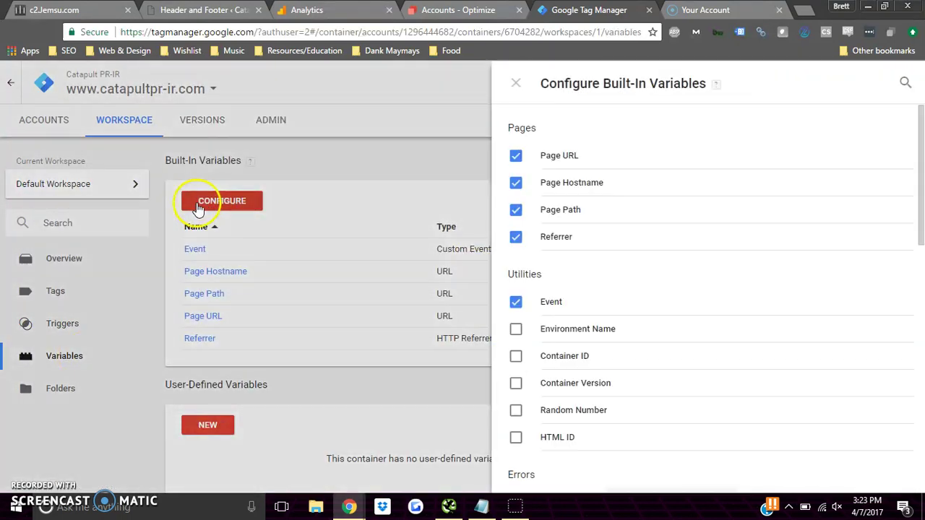
scroll(613, 200, "down", 6)
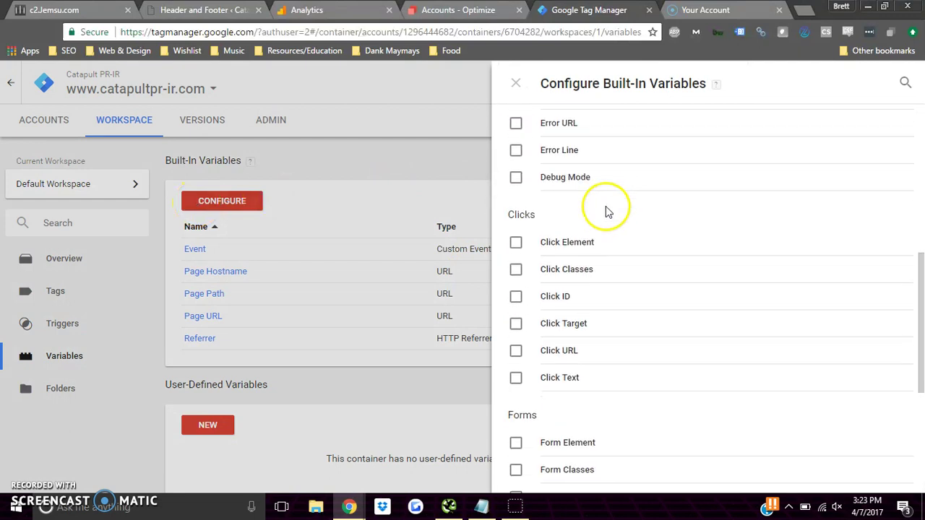
left_click(515, 242)
left_click(516, 269)
left_click(516, 297)
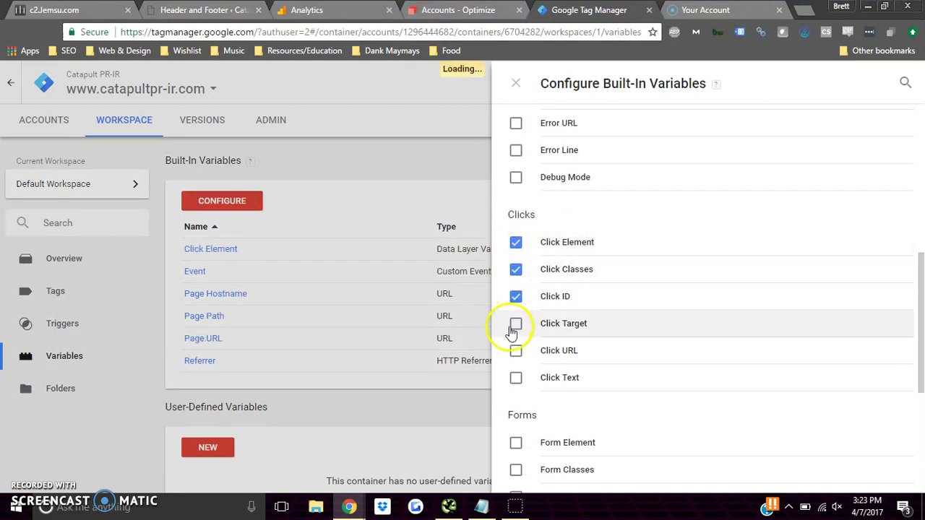
left_click(515, 324)
left_click(515, 351)
left_click(516, 378)
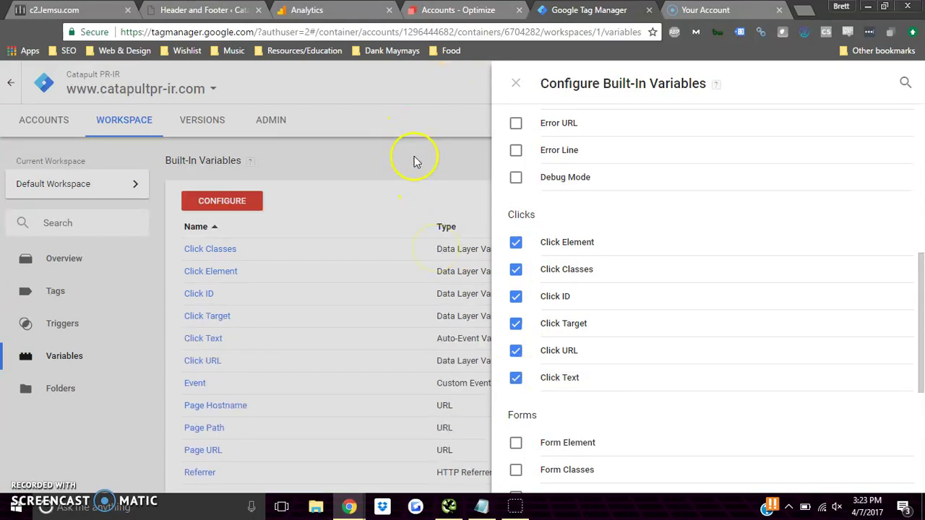
left_click(516, 83)
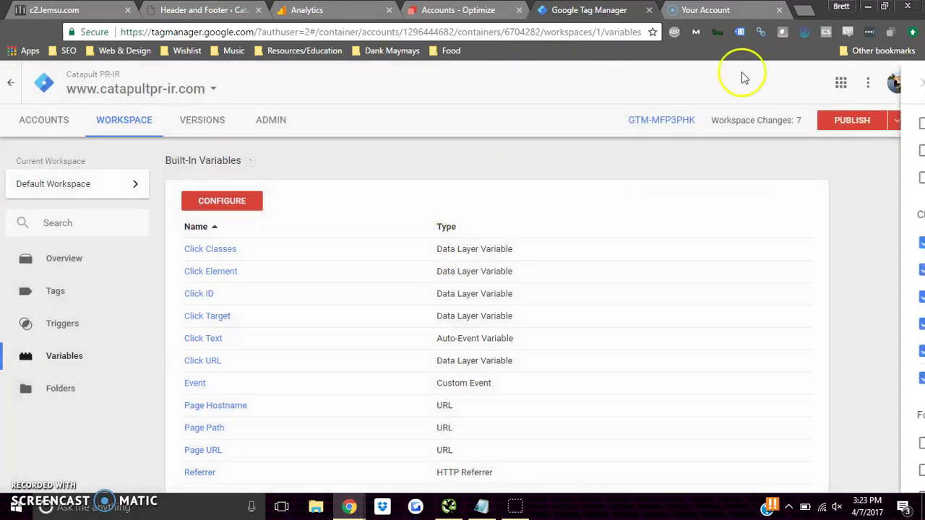
Publish the container version as "Started GTM Build" with the description "Added GTC and updated variables", and return to the workspace overview.
left_click(842, 121)
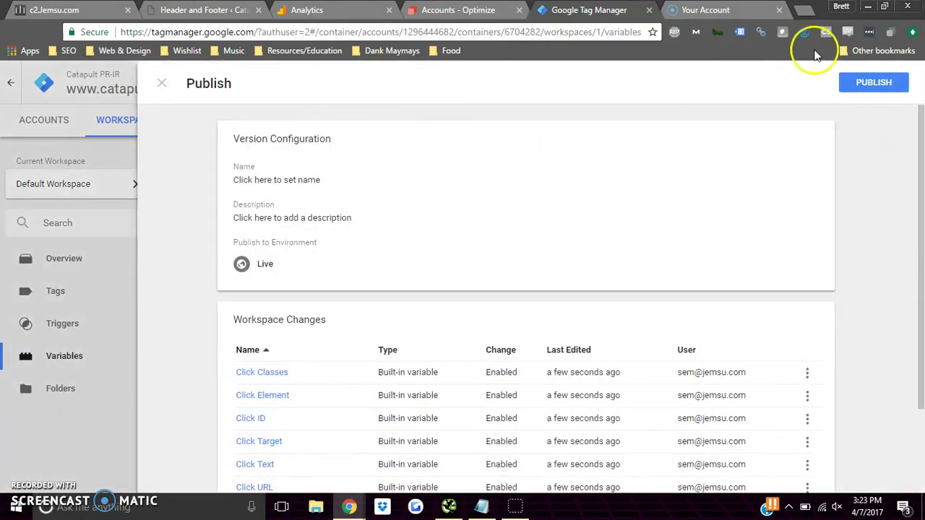
left_click(855, 89)
left_click(351, 212)
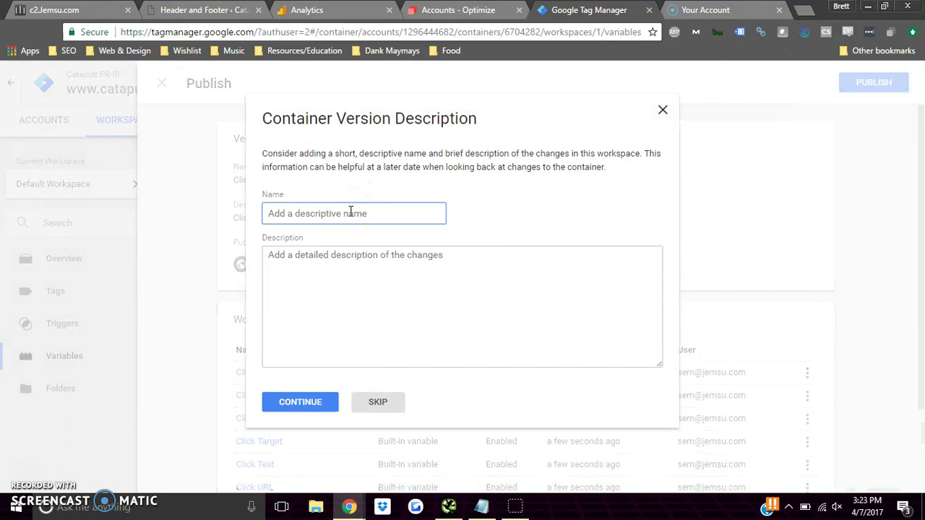
type("Started GTM Build")
key("Tab")
type("A")
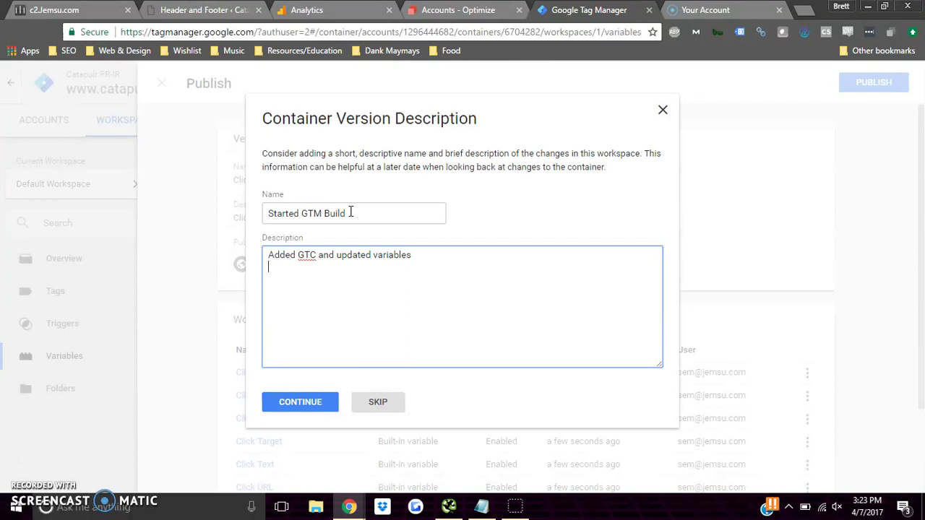
left_click(325, 401)
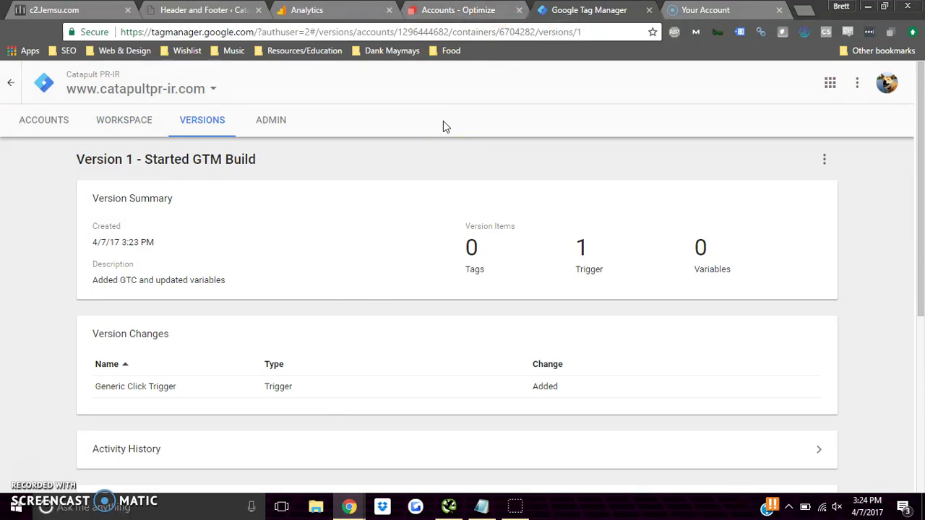
left_click(124, 118)
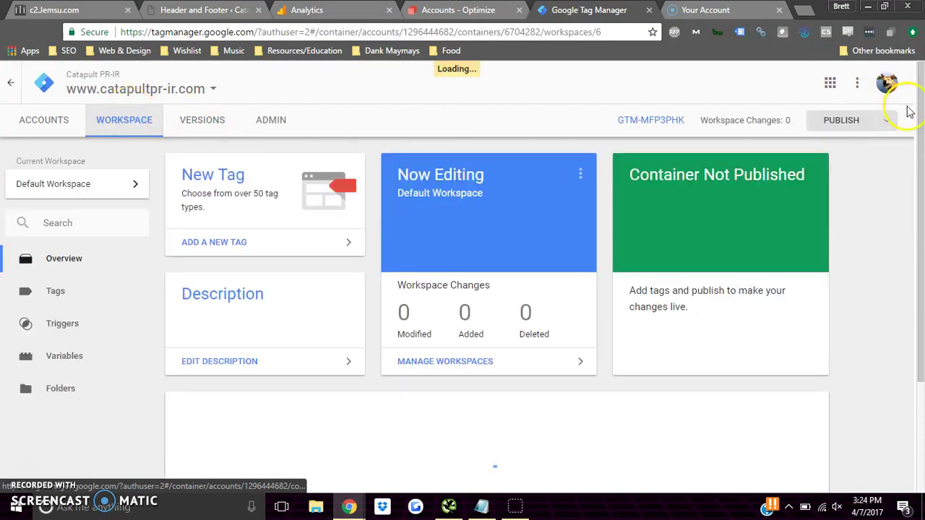
Start previewing the Default Workspace and create a new Custom HTML tag containing <h1></h1>.
left_click(886, 120)
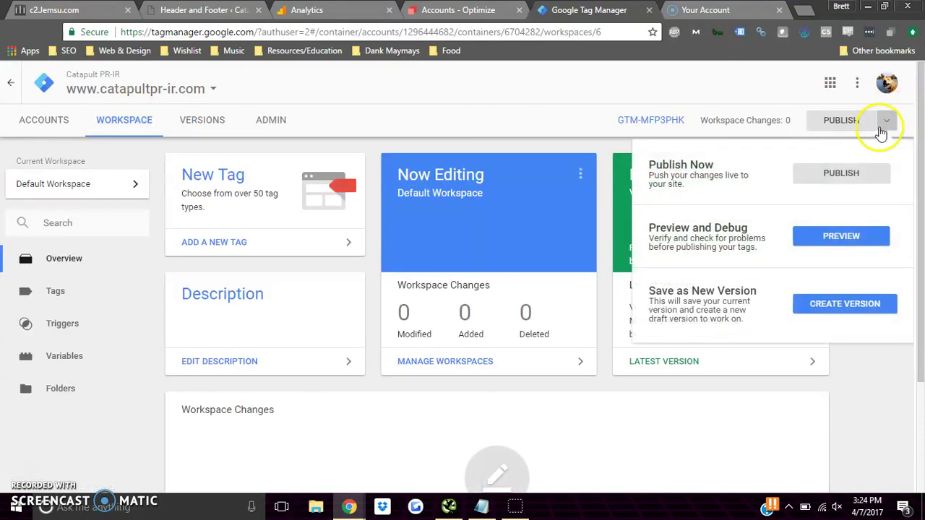
left_click(853, 238)
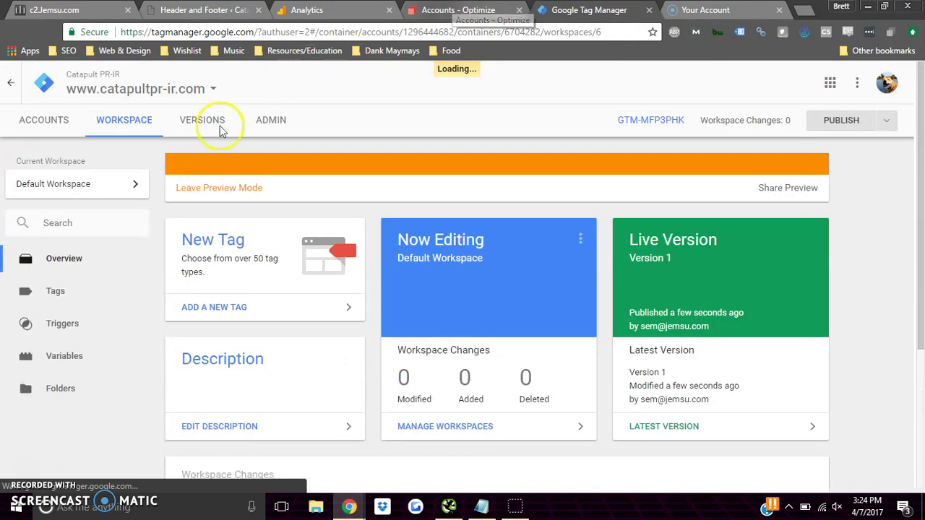
left_click(56, 291)
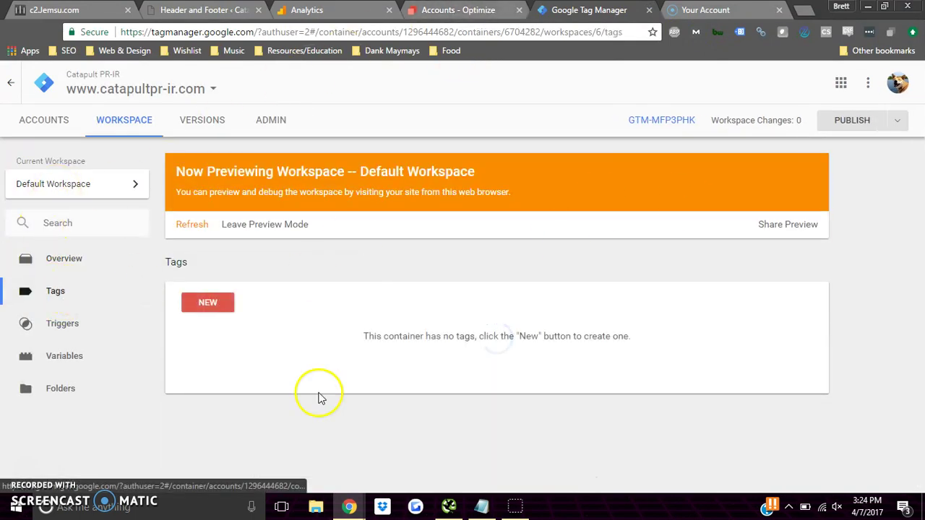
left_click(215, 318)
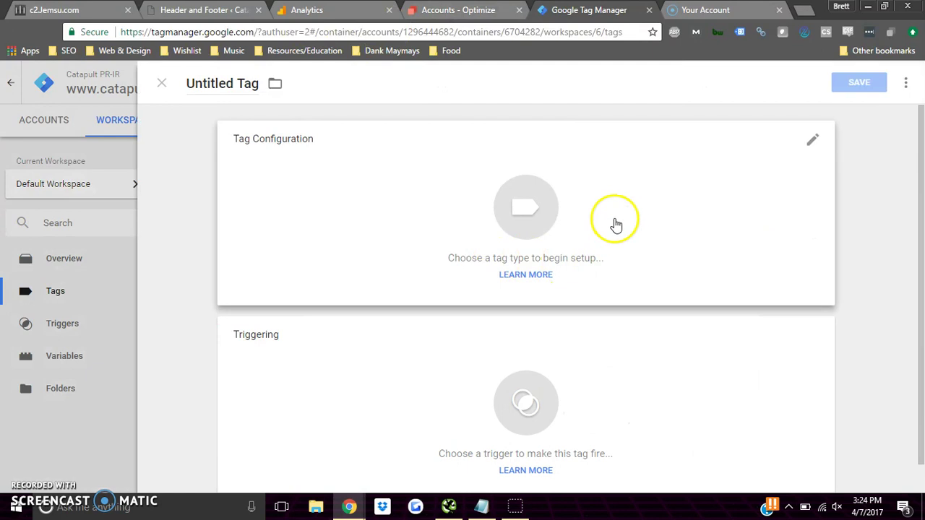
left_click(616, 223)
scroll(627, 304, "down", 2)
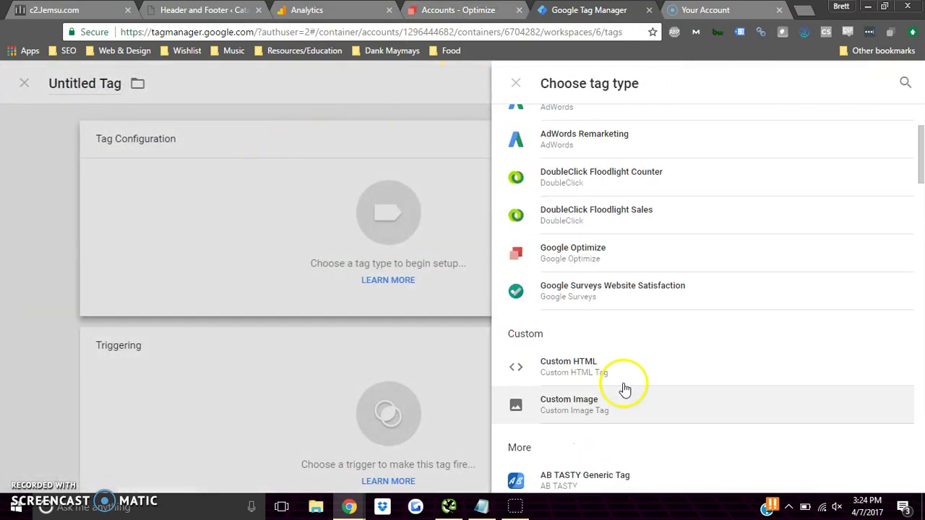
left_click(609, 378)
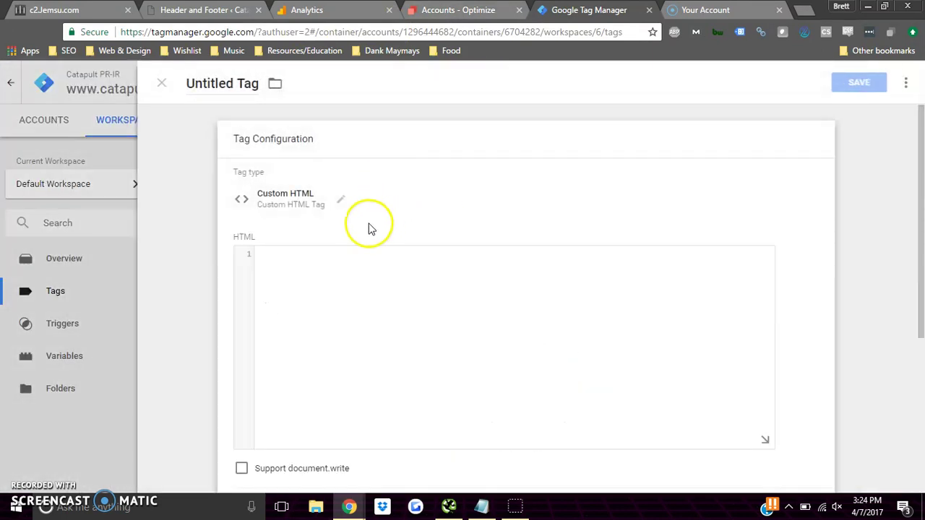
type("<h1></h1>")
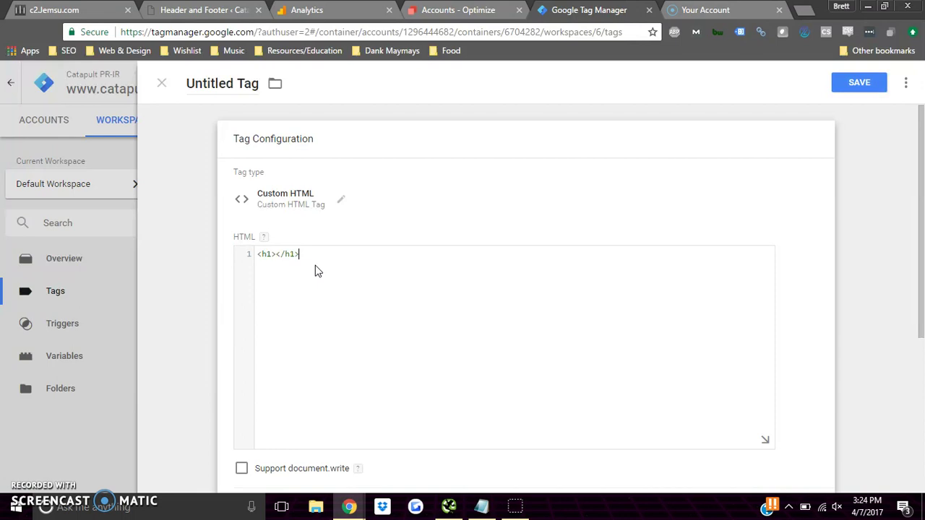
Name the tag Generic Test Tag, add the All Pages trigger to it and save it.
left_click(218, 76)
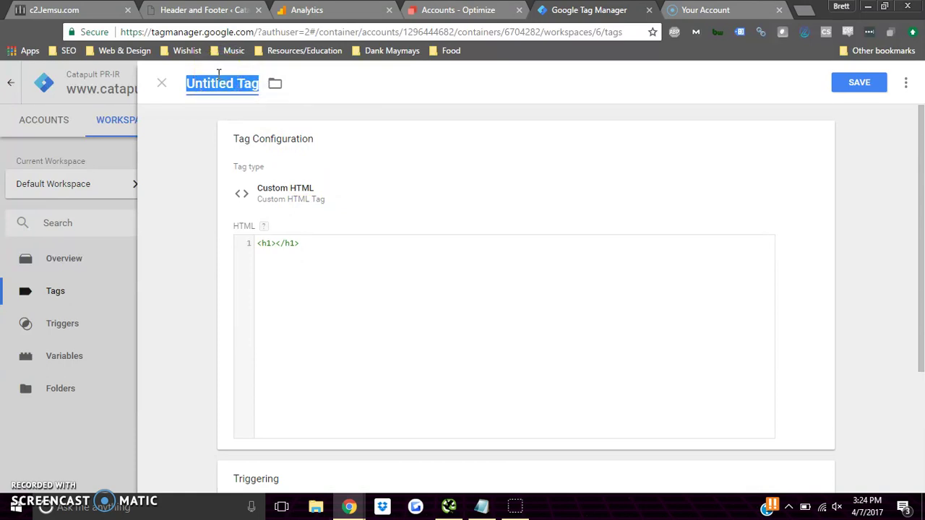
type("Generic Tes")
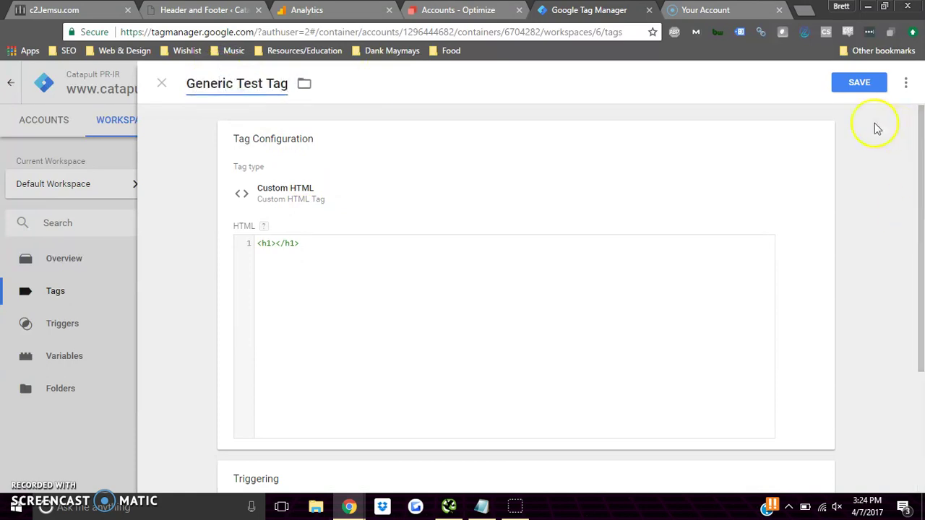
left_click(858, 83)
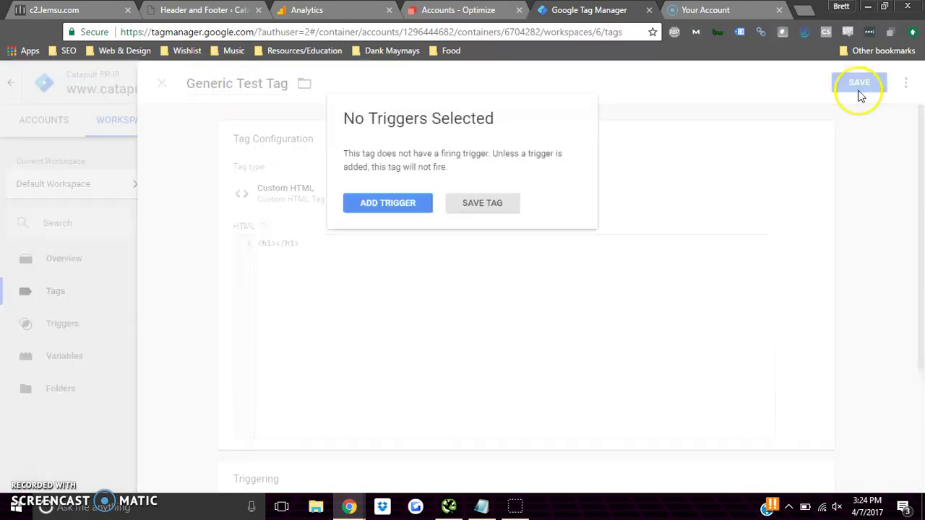
left_click(428, 210)
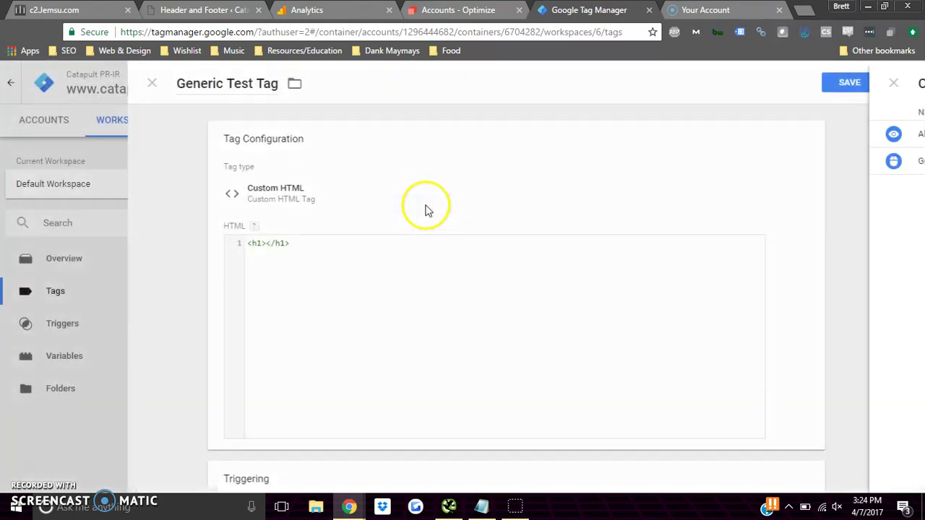
left_click(296, 145)
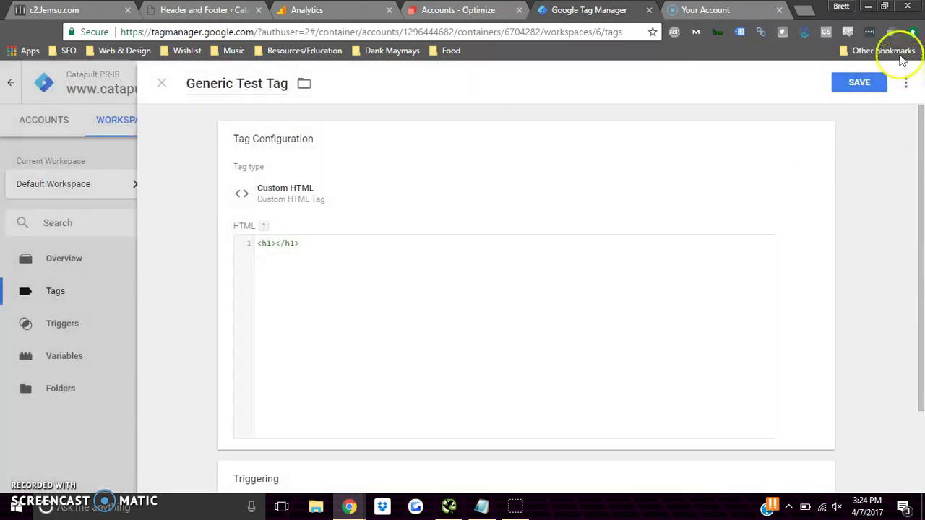
left_click(847, 81)
left_click(864, 83)
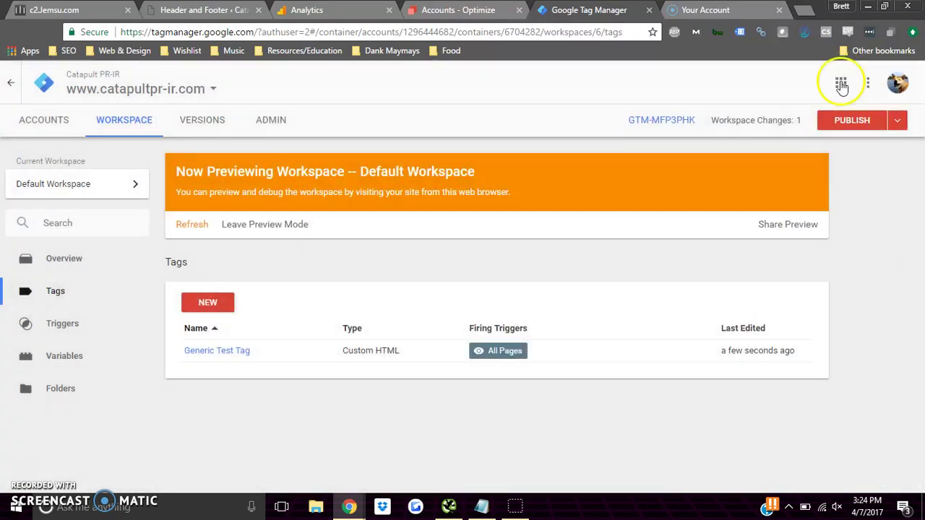
left_click(897, 124)
left_click(842, 236)
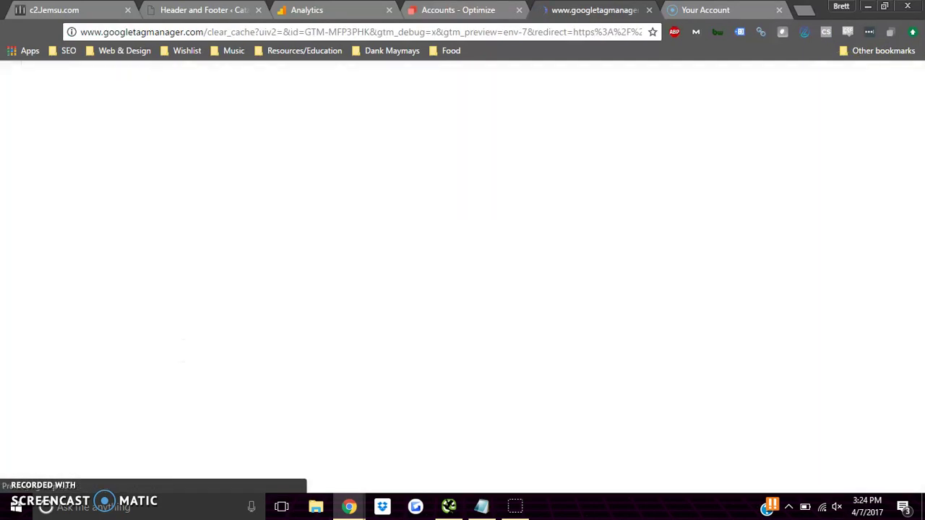
left_click(803, 19)
type("cata")
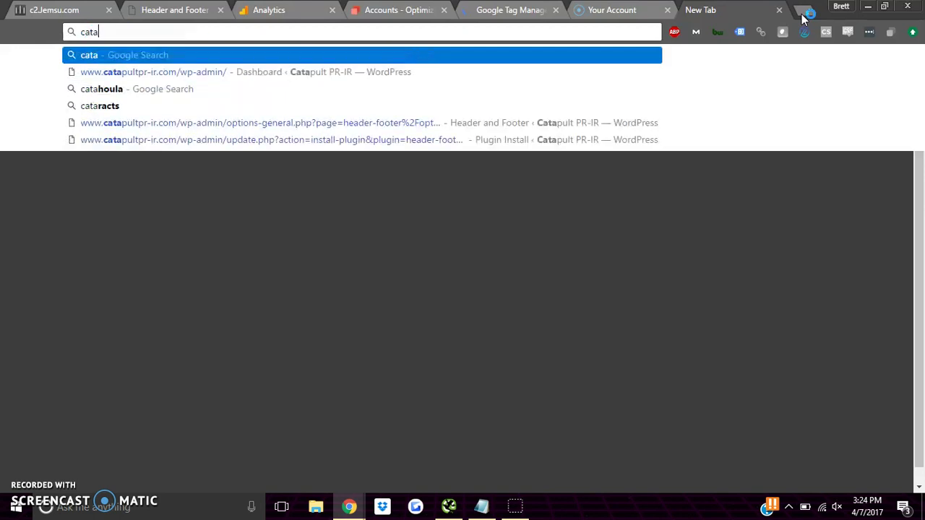
key("Down")
key("BackSpace")
key("BackSpace")
key("BackSpace")
key("BackSpace")
key("BackSpace")
key("BackSpace")
key("BackSpace")
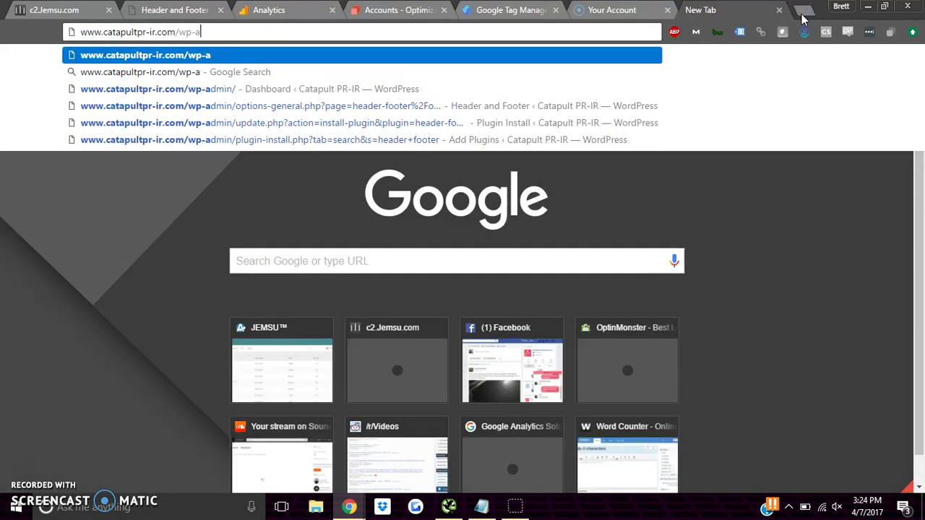
key("BackSpace")
key("BackSpace")
key("Return")
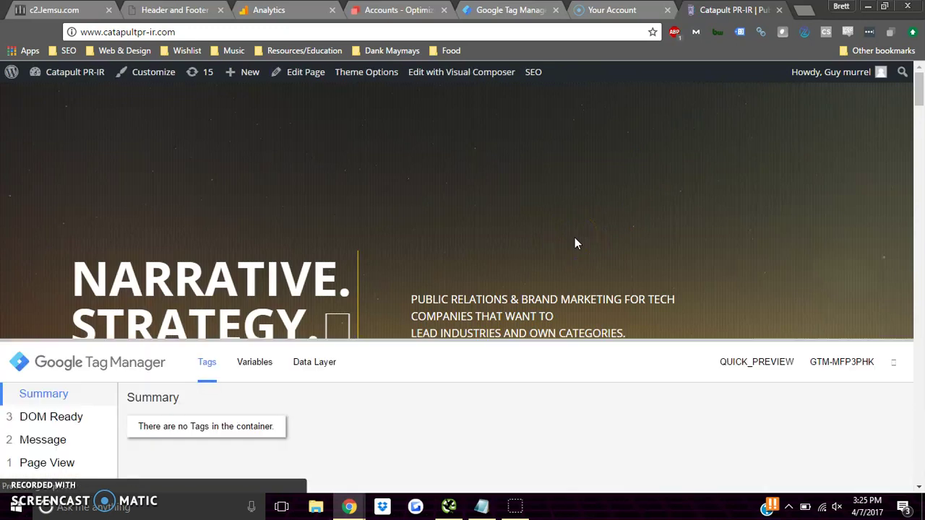
Check the fired tags in the debug pane and open The Catapult Journey icon's link in a new tab.
scroll(206, 434, "down", 1)
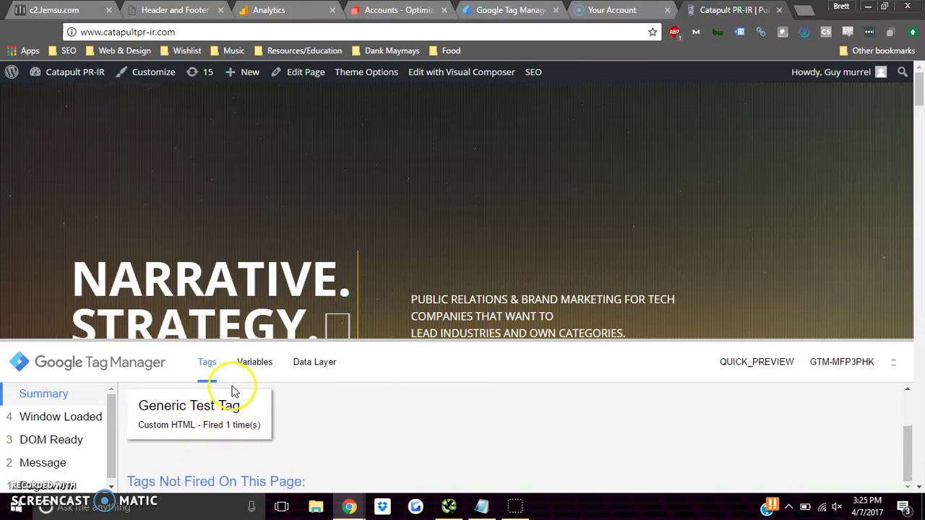
scroll(382, 244, "down", 4)
scroll(387, 243, "down", 4)
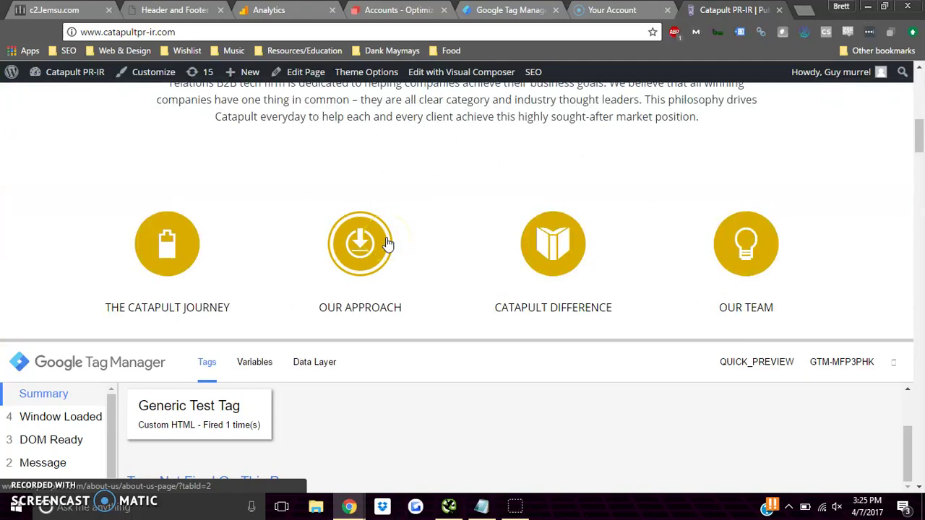
left_click(167, 239, "ctrl")
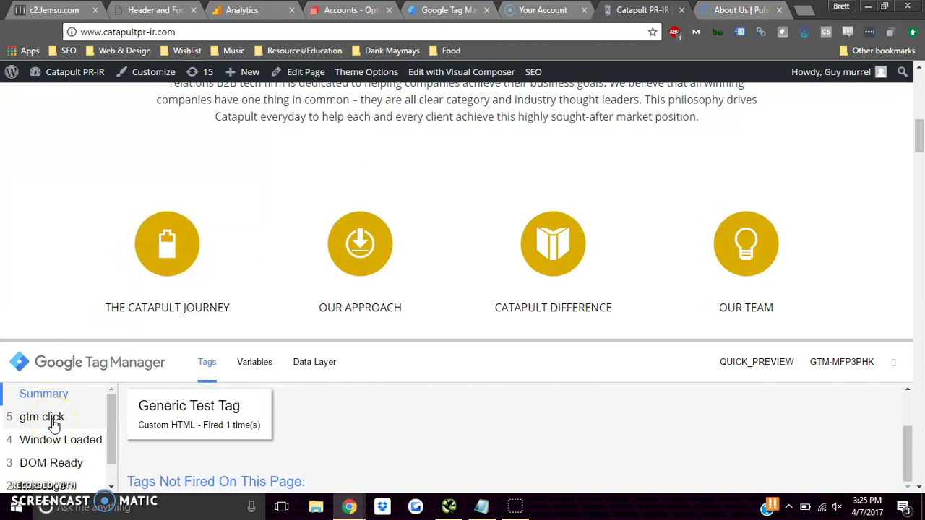
Show the variables of the recorded gtm.click event, enlarge the debug pane and copy the Click Text value "ion ion-android-battery".
left_click(55, 425)
left_click(255, 364)
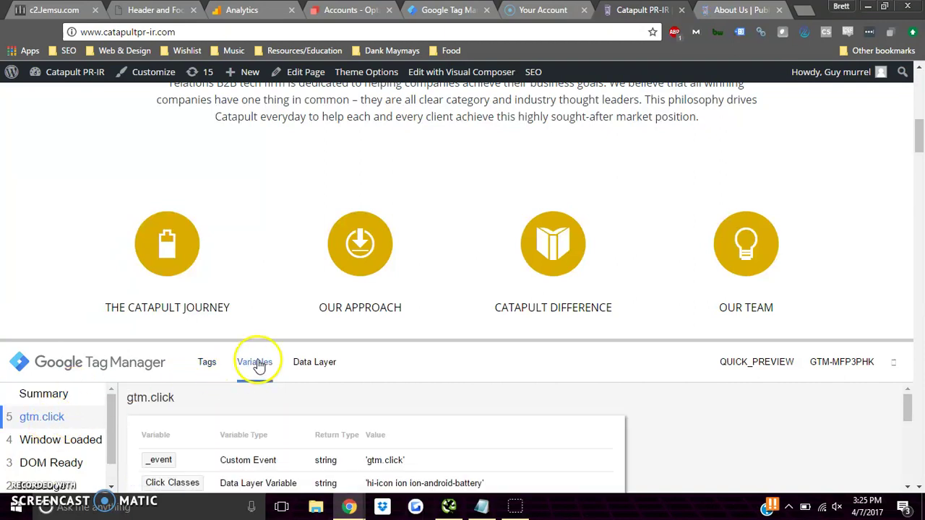
left_click_drag(285, 339, 341, 155)
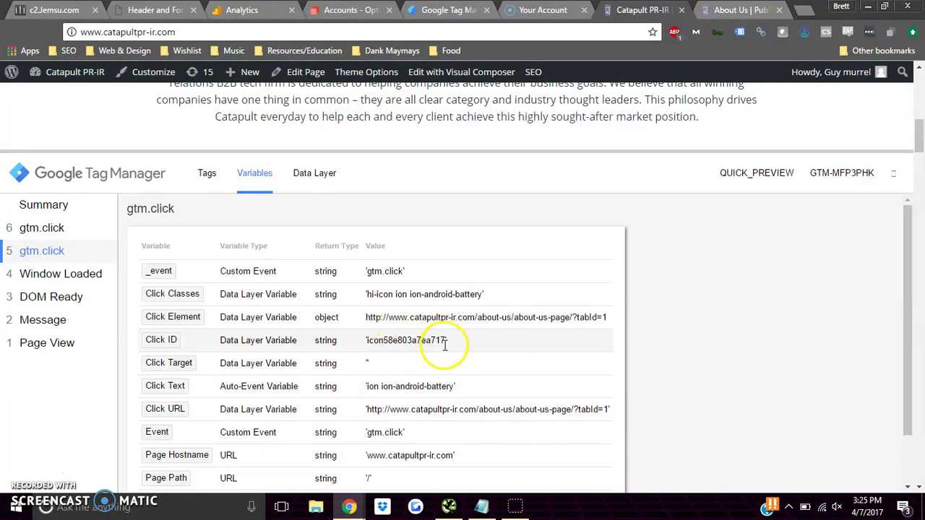
left_click_drag(454, 386, 372, 385)
key("ctrl+c")
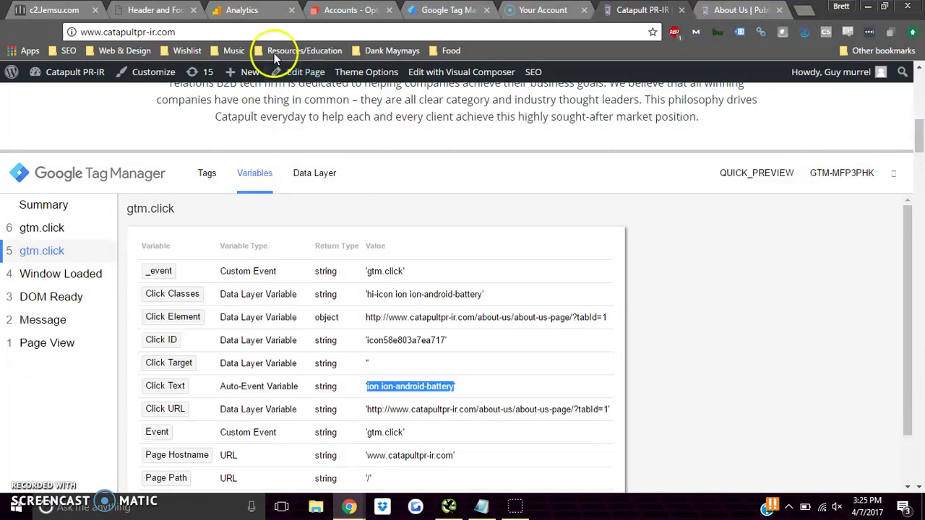
Back in Tag Manager, create a Click - All Elements trigger firing on some clicks where Click Text contains "ion ion-android-battery".
left_click(455, 9)
left_click(88, 328)
left_click(195, 308)
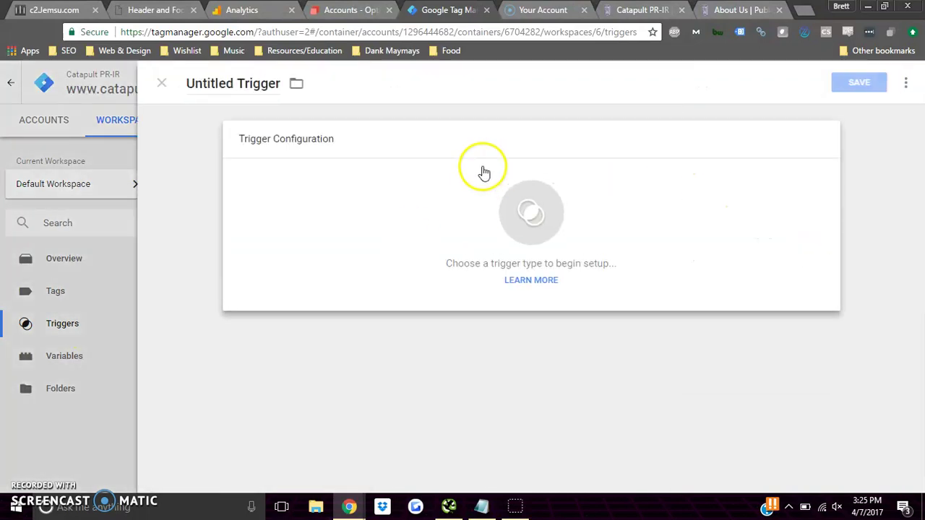
left_click(485, 174)
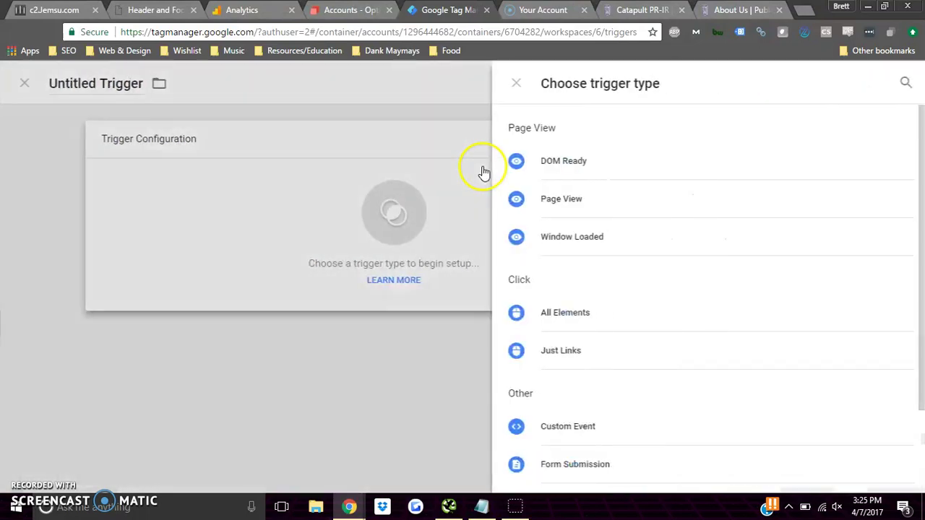
left_click(673, 327)
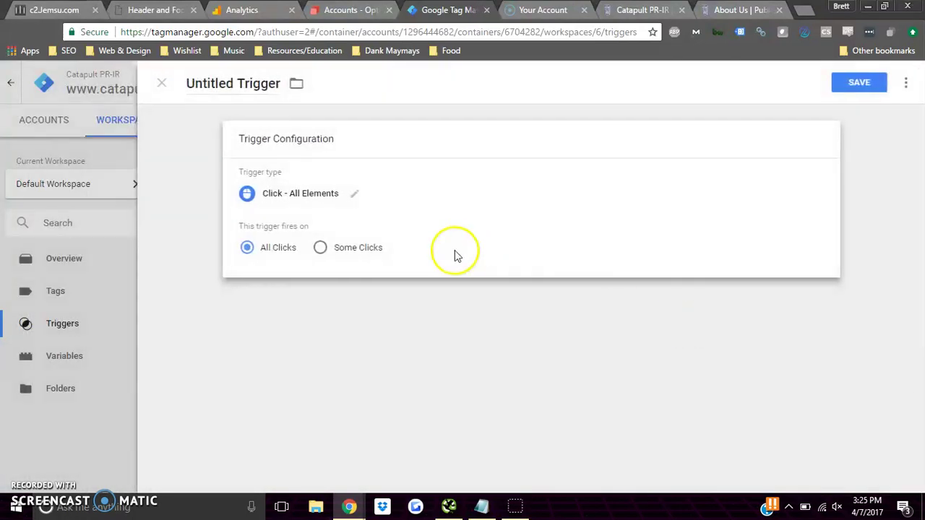
left_click(365, 253)
left_click(375, 300)
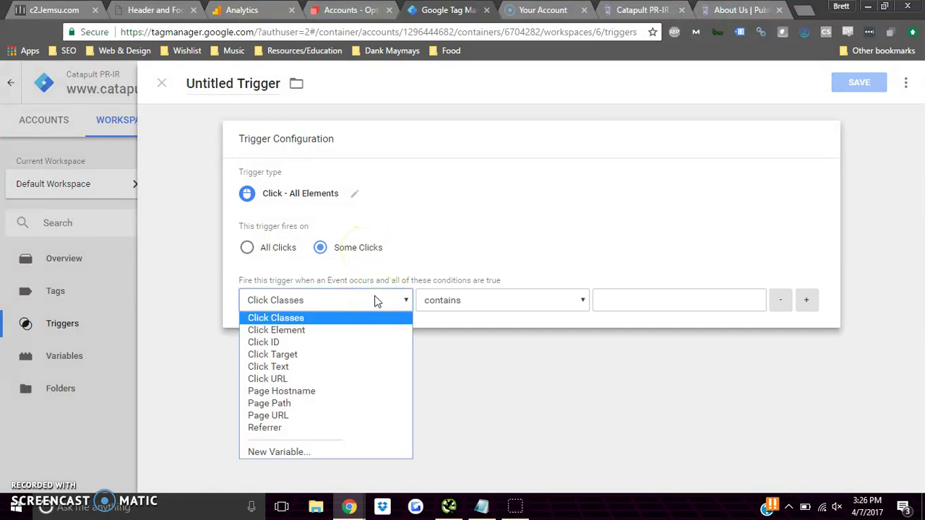
left_click(348, 366)
left_click(656, 308)
key("ctrl+v")
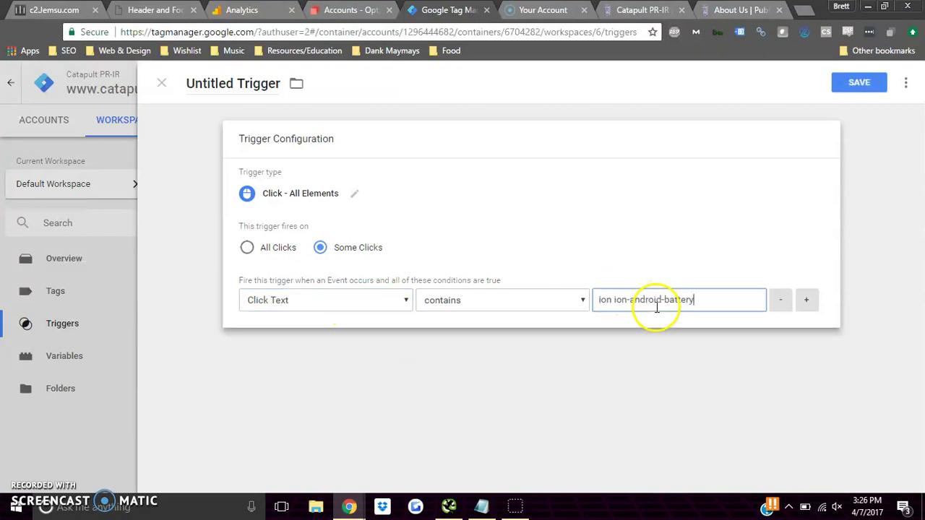
Check the icon's label on the site, name the trigger Journey Click Trigger and save it.
left_click(252, 85)
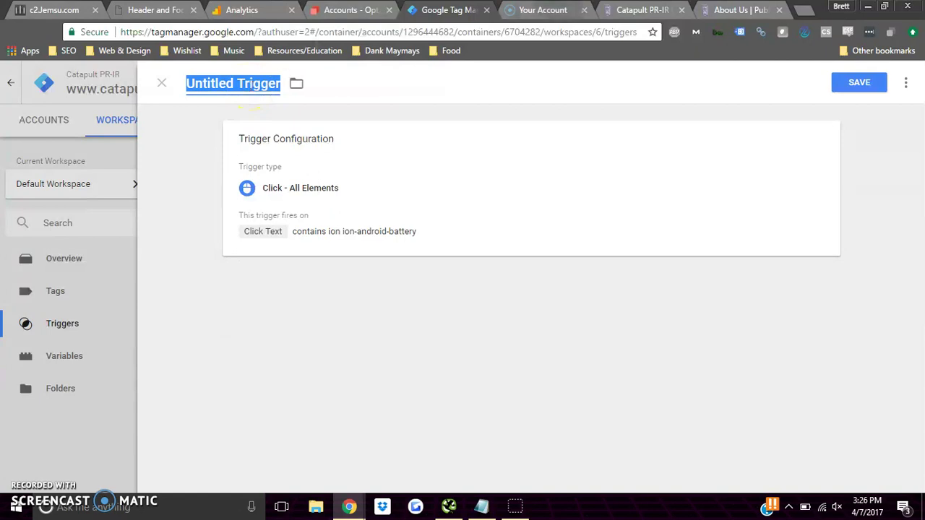
left_click(639, 9)
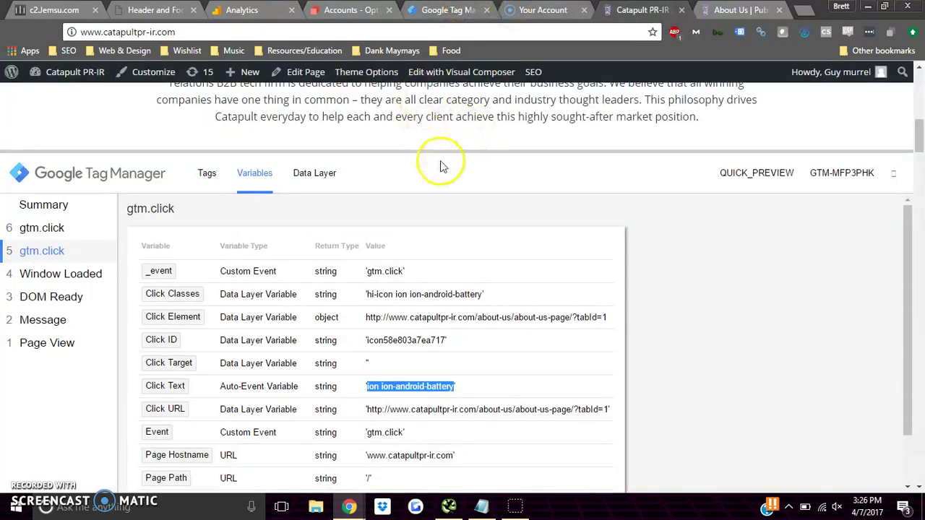
left_click_drag(440, 150, 436, 381)
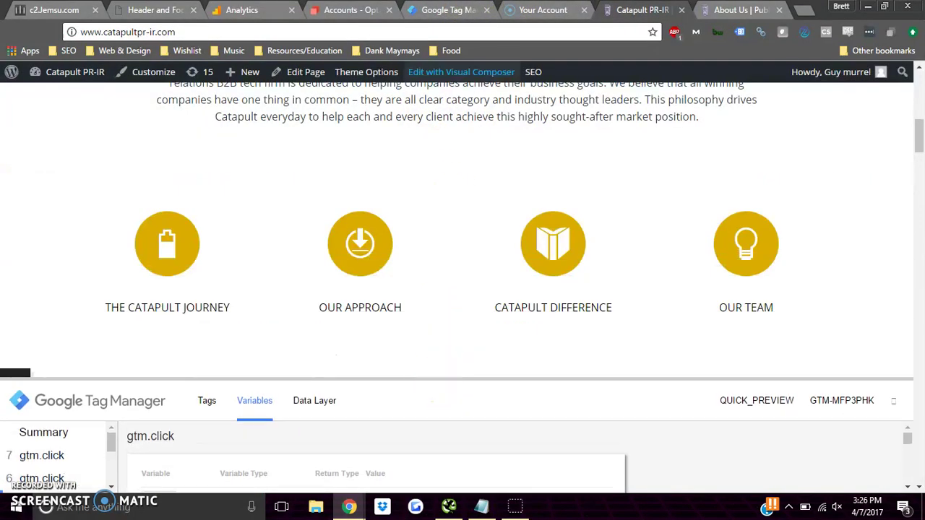
left_click(448, 9)
type("Jo")
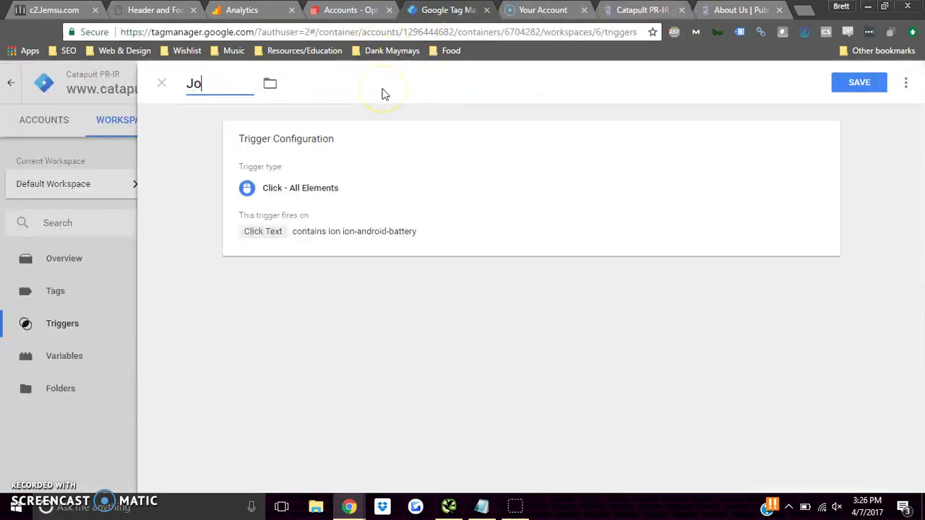
type("urney Click Trigger")
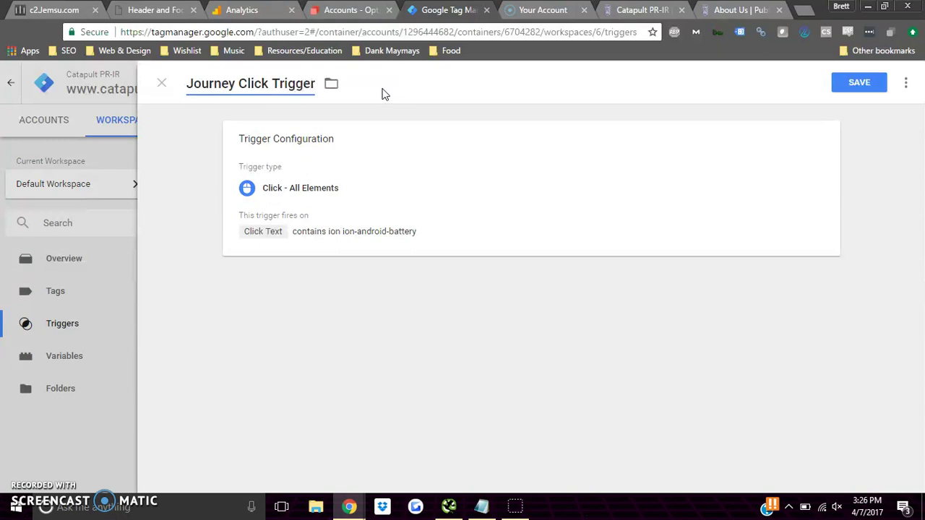
left_click(865, 85)
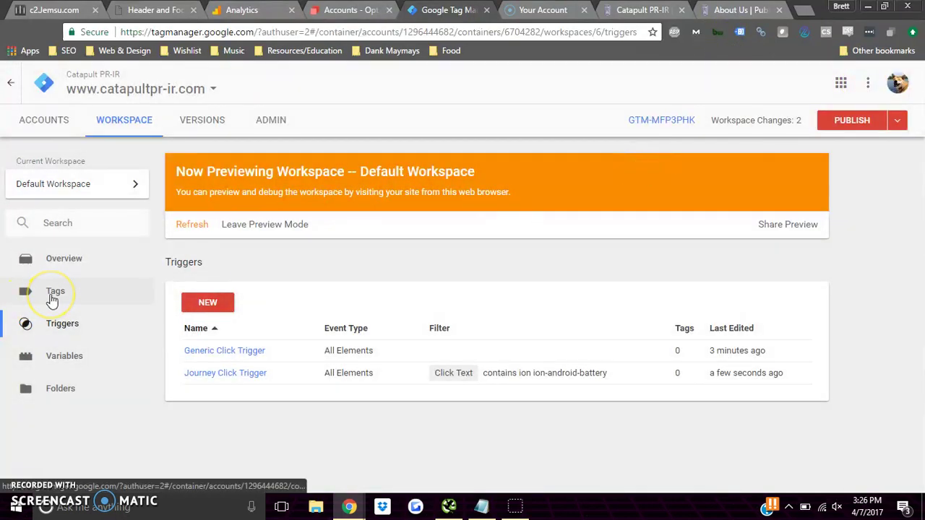
Show the container's tags, copy the property's tracking ID from Google Analytics, and return to Tag Manager.
left_click(52, 300)
left_click(233, 9)
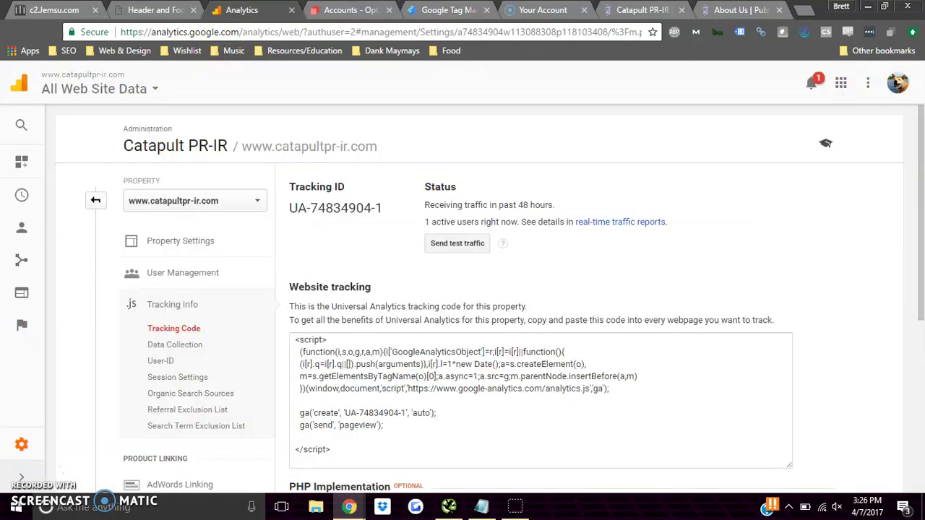
left_click_drag(394, 201, 290, 208)
key("ctrl+c")
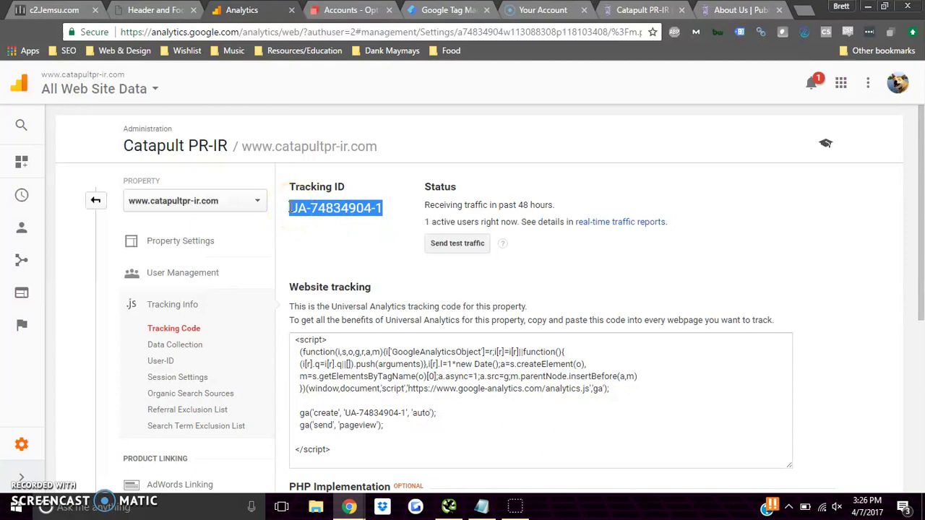
left_click(450, 10)
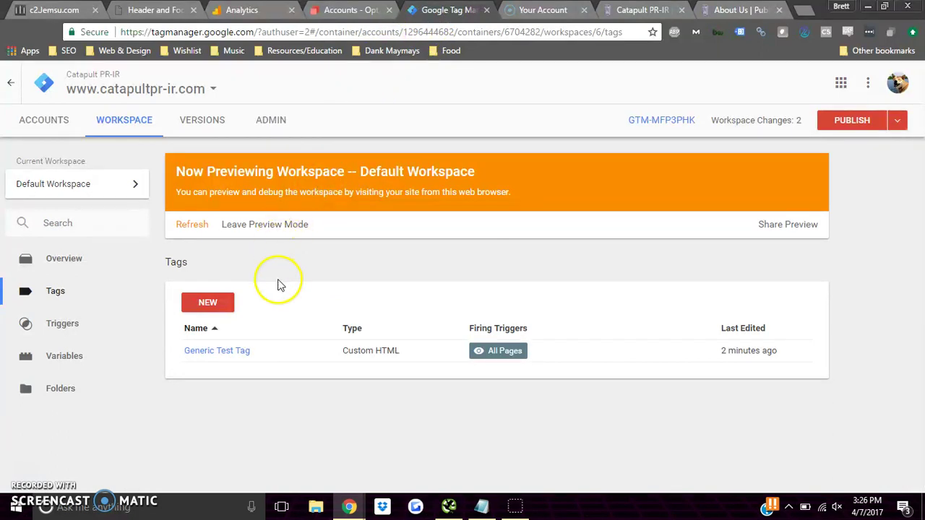
Create a Universal Analytics tag with the copied tracking ID and set its track type to Event.
left_click(223, 304)
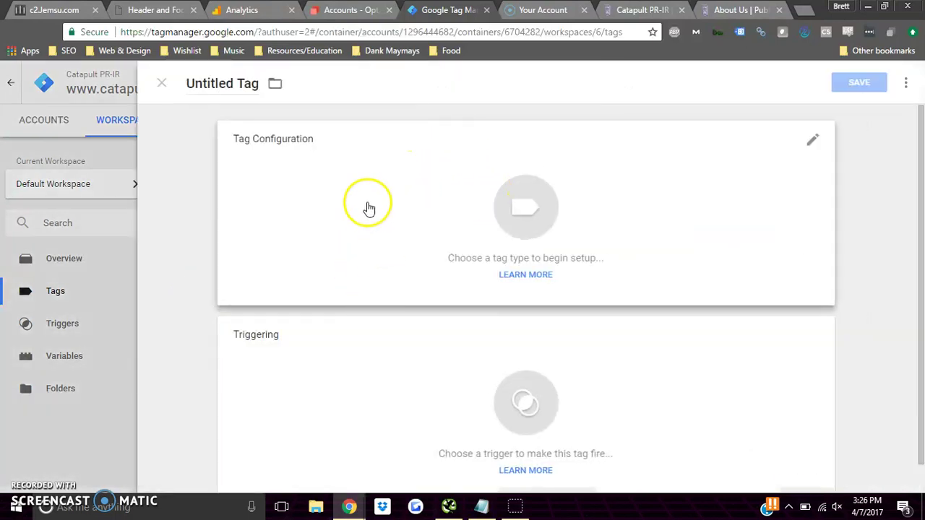
left_click(369, 209)
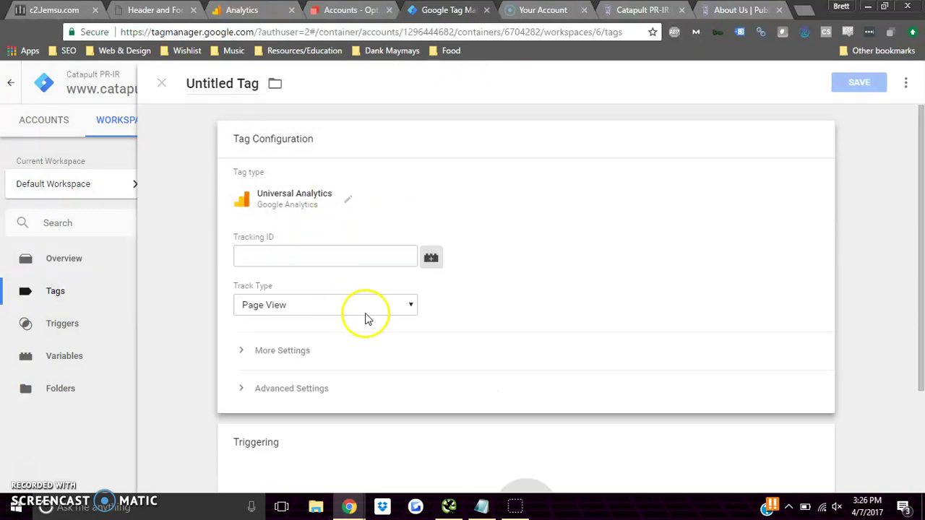
left_click(334, 256)
key("ctrl+v")
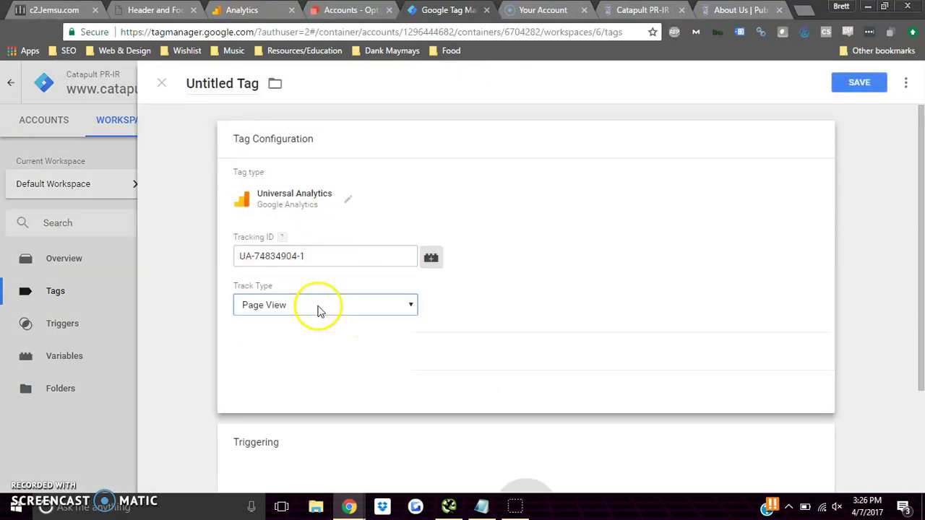
left_click(316, 307)
left_click(304, 336)
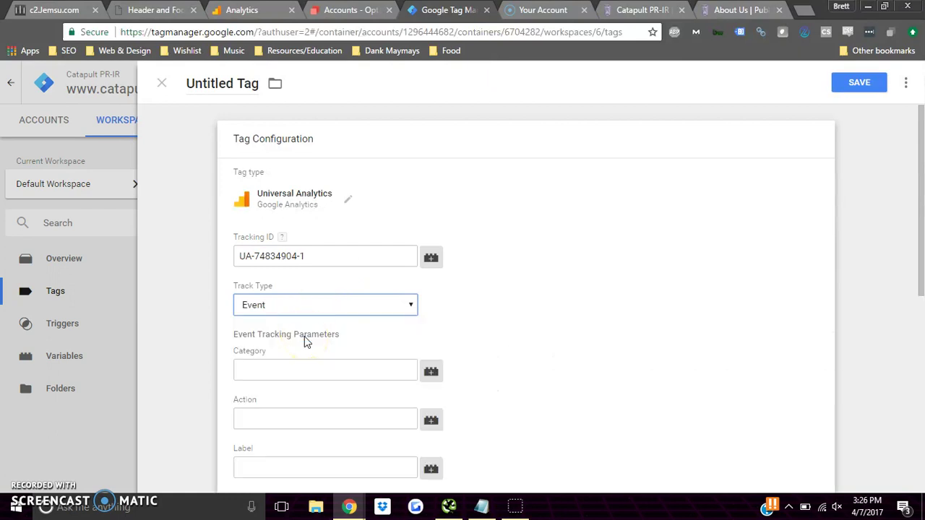
Set the event category to "journey" and the action to "click", checking the icon's label on the site.
scroll(316, 343, "down", 2)
left_click(338, 244)
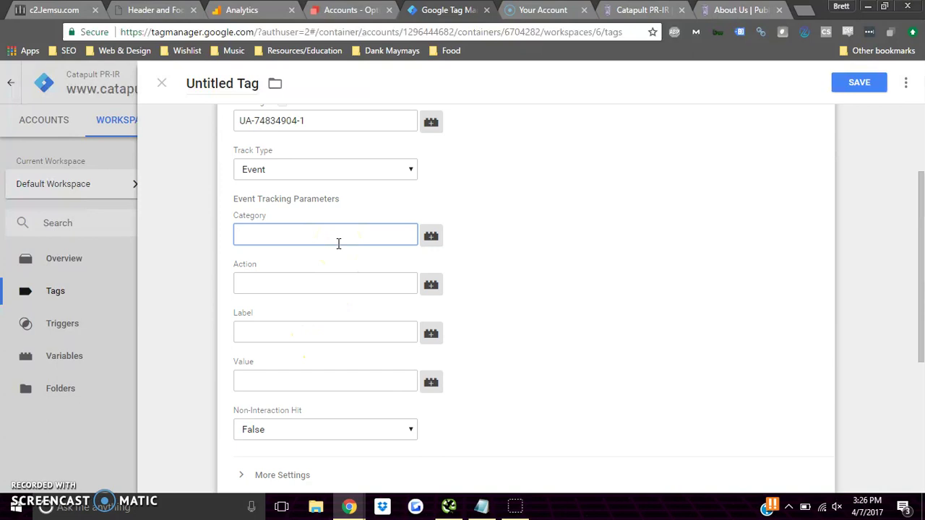
left_click(738, 10)
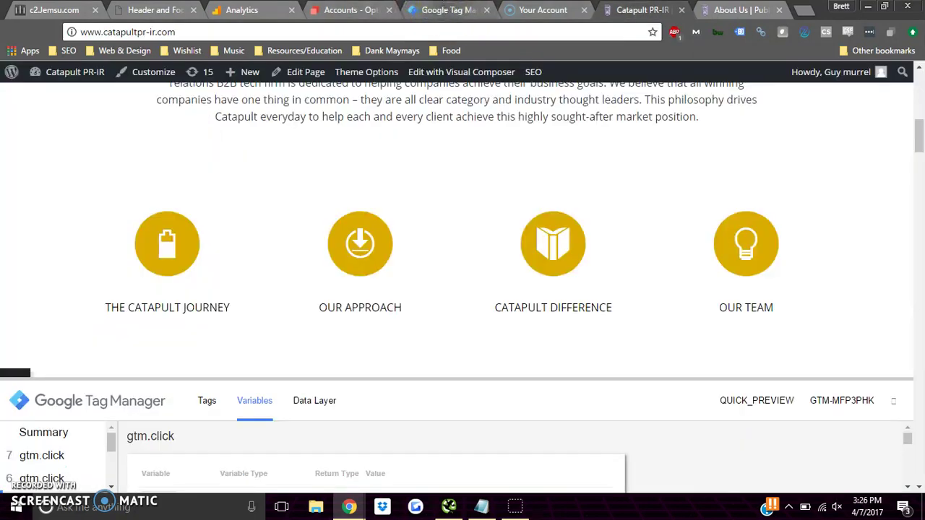
left_click(448, 11)
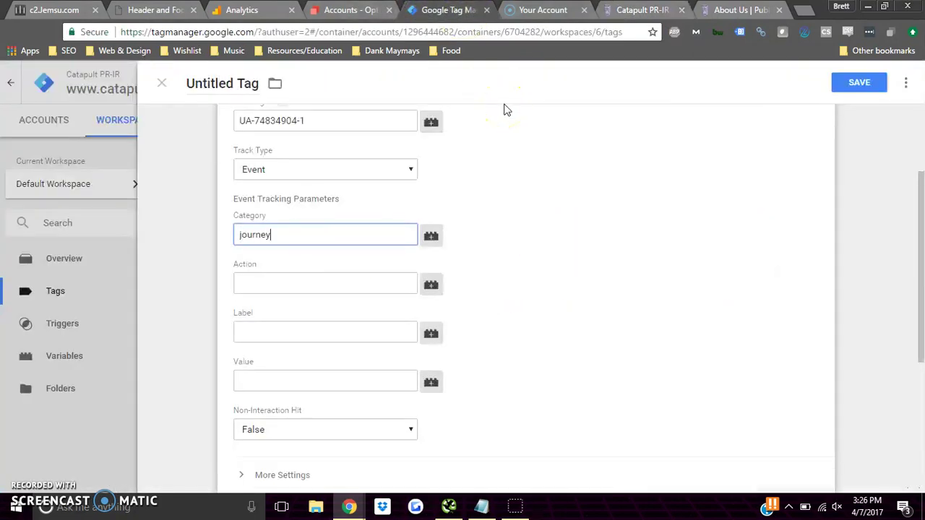
key("Tab")
type("ccl")
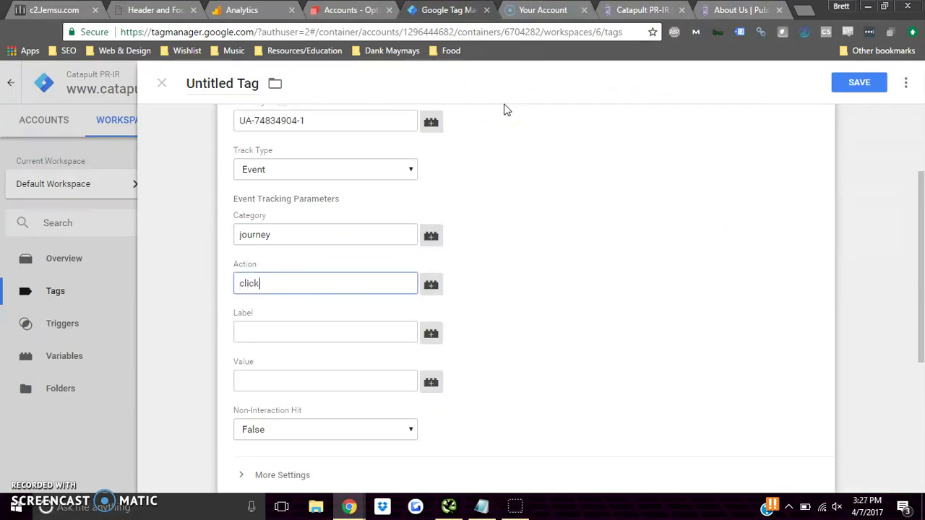
Name the tag Journey Click Event Tag.
left_click(253, 85)
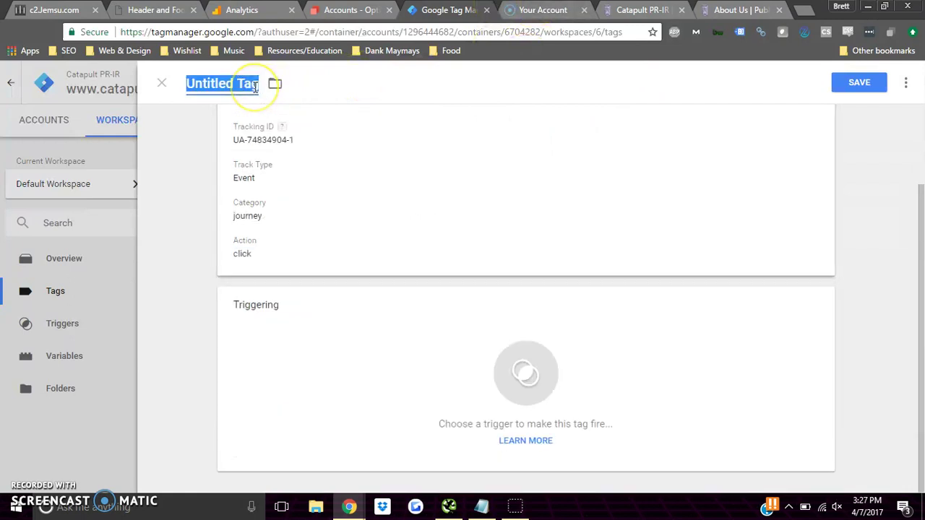
type("Journey Click Eve")
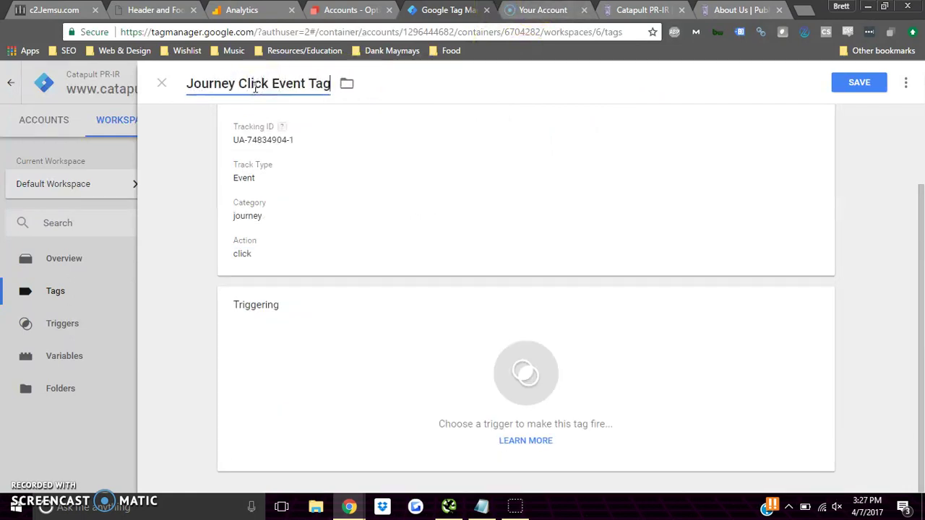
type("nt Tag")
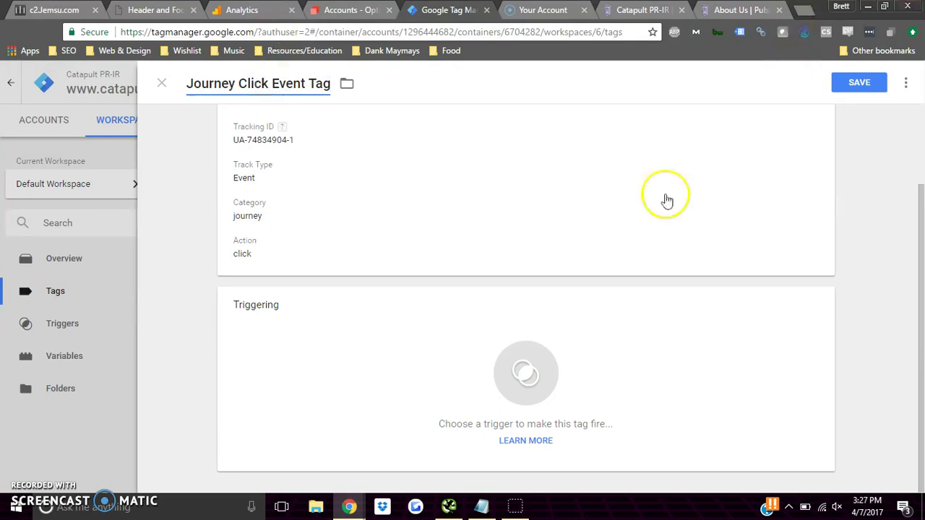
left_click(612, 301)
left_click(215, 137)
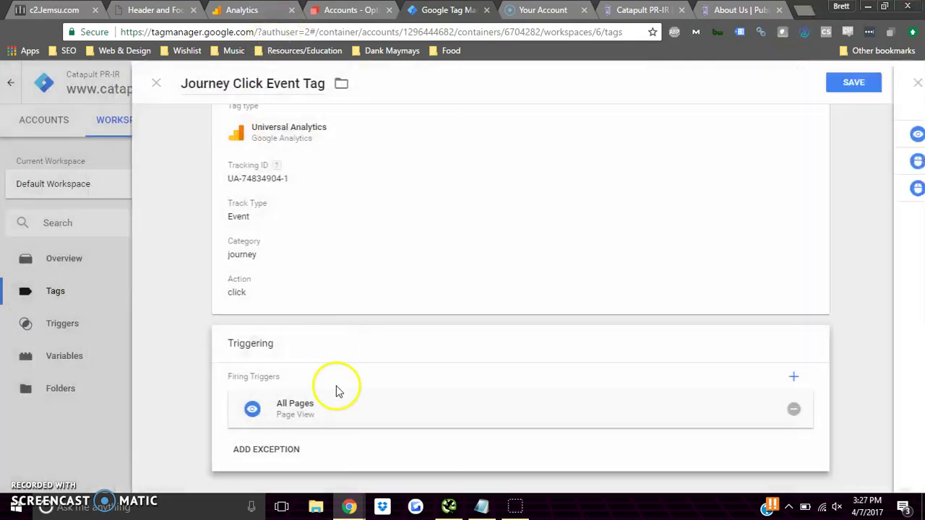
left_click(800, 409)
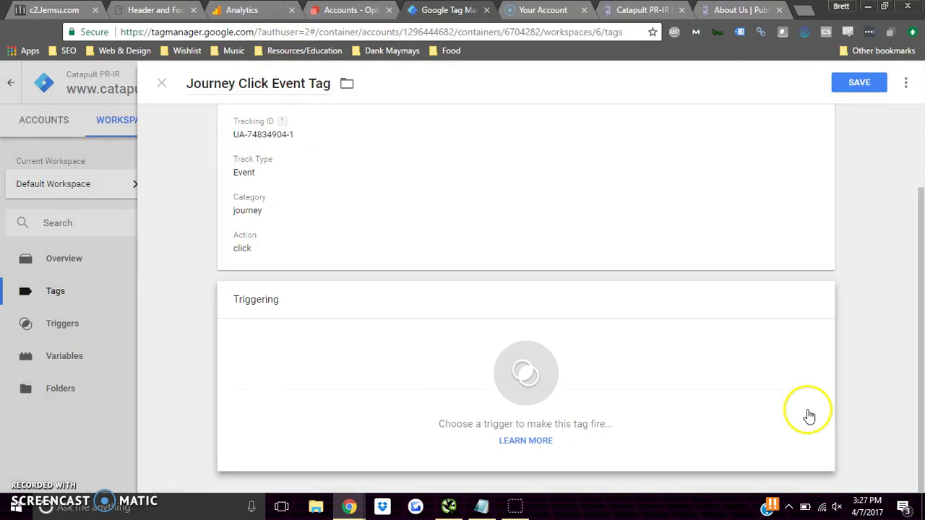
Assign Journey Click Trigger as the tag's firing trigger and save the tag.
left_click(595, 405)
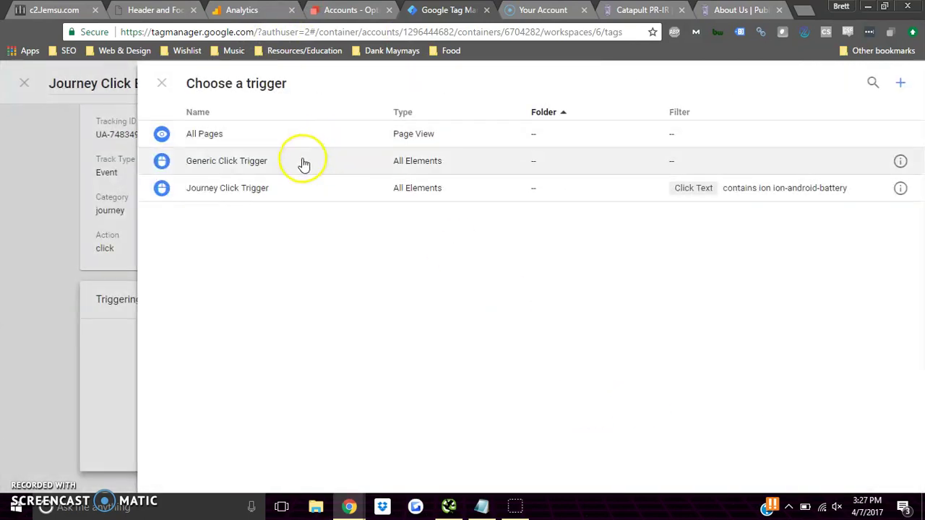
left_click(278, 191)
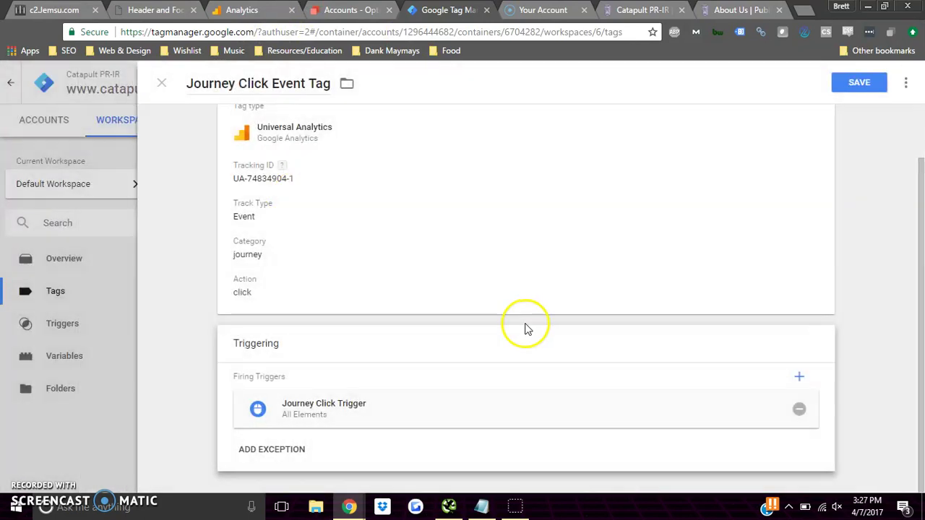
left_click(860, 83)
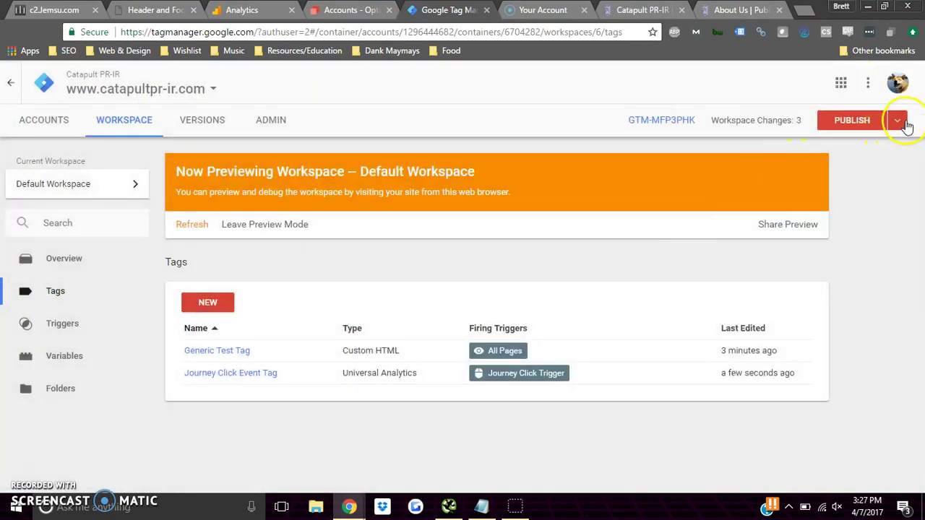
Restart preview and debug mode for the workspace and reload the Catapult PR-IR home page.
left_click(900, 121)
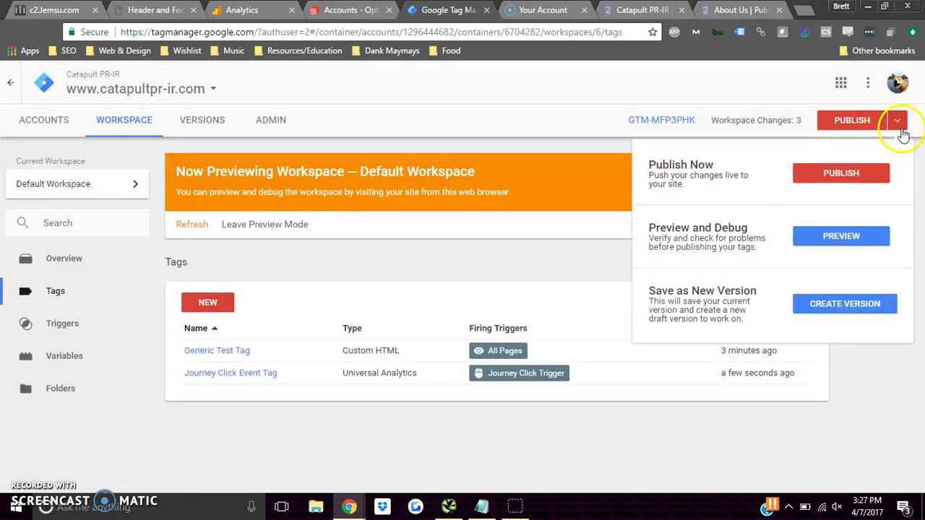
left_click(850, 235)
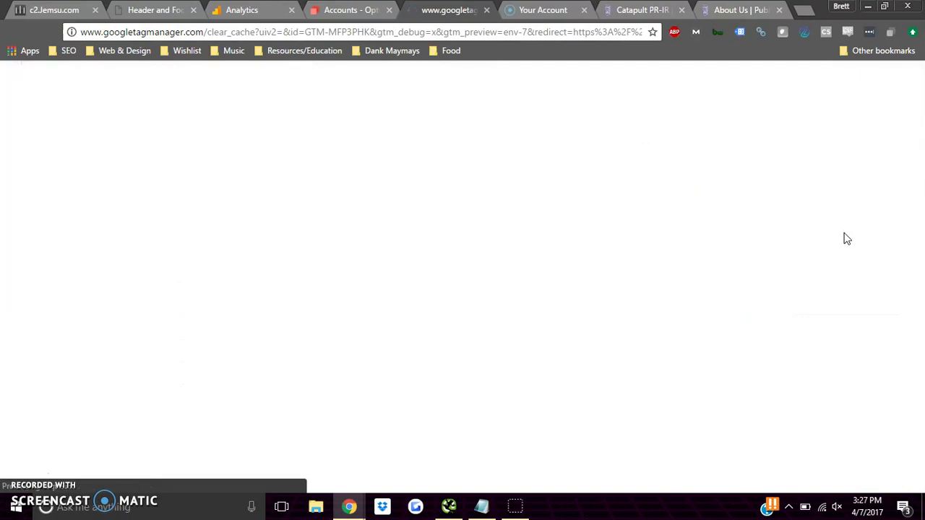
left_click(646, 10)
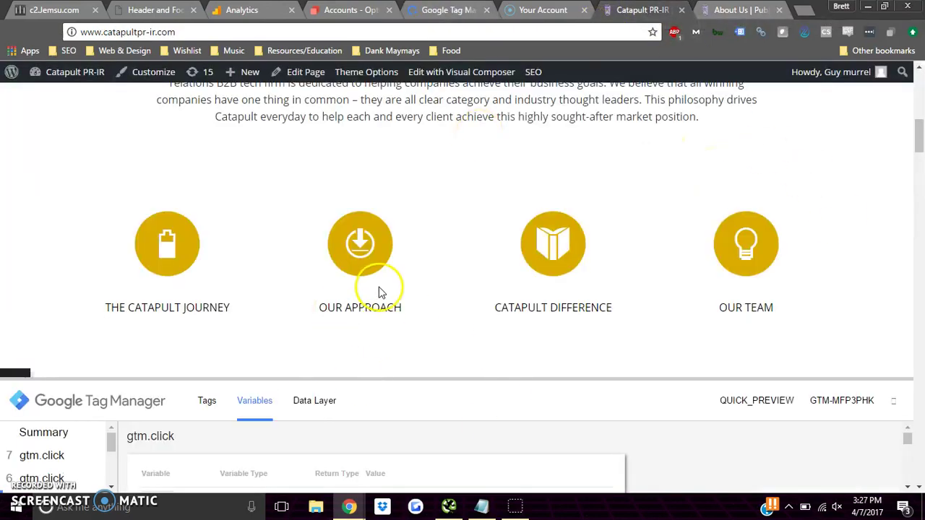
scroll(380, 271, "up", 4)
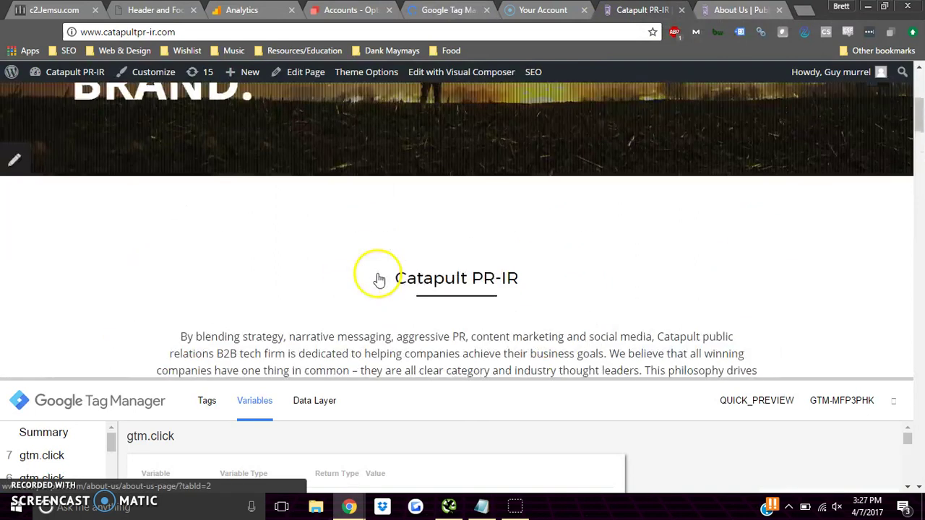
left_click(54, 29)
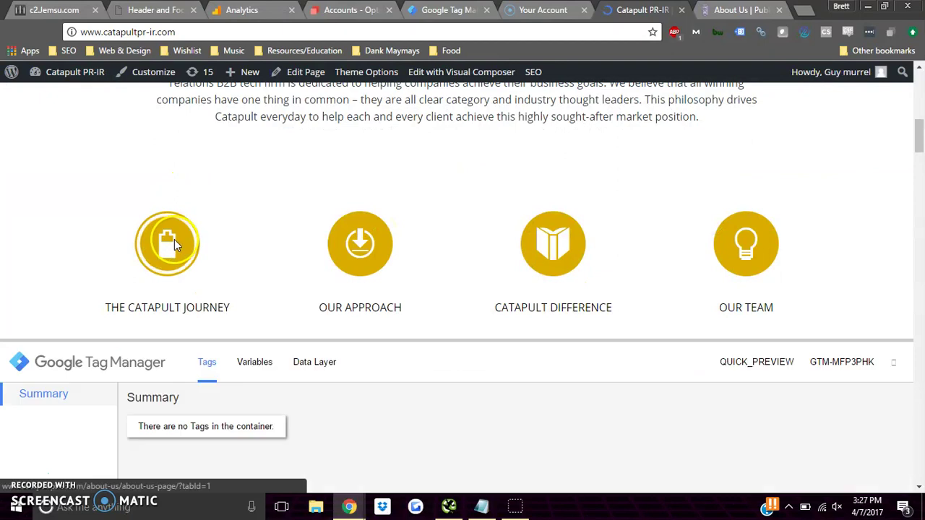
Open The Catapult Journey icon's link and check the fired tags in the debug pane.
left_click(174, 246)
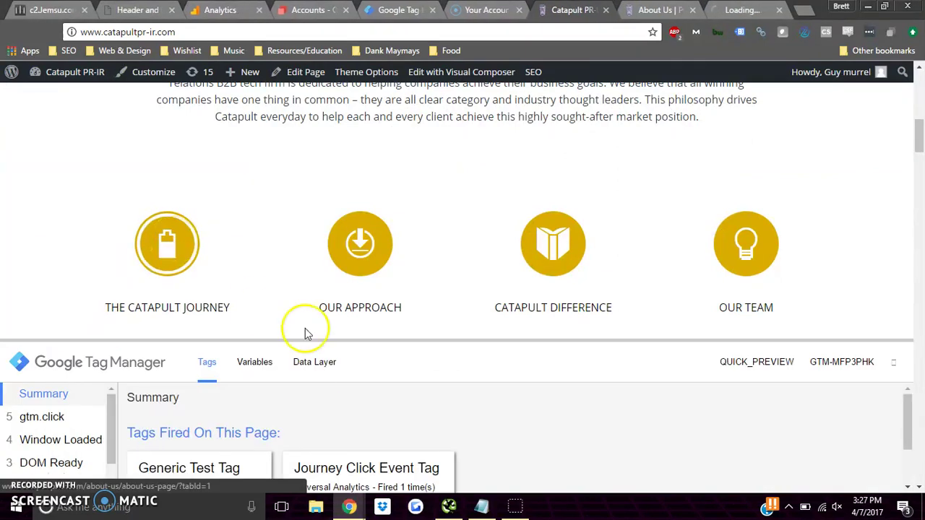
scroll(330, 427, "down", 1)
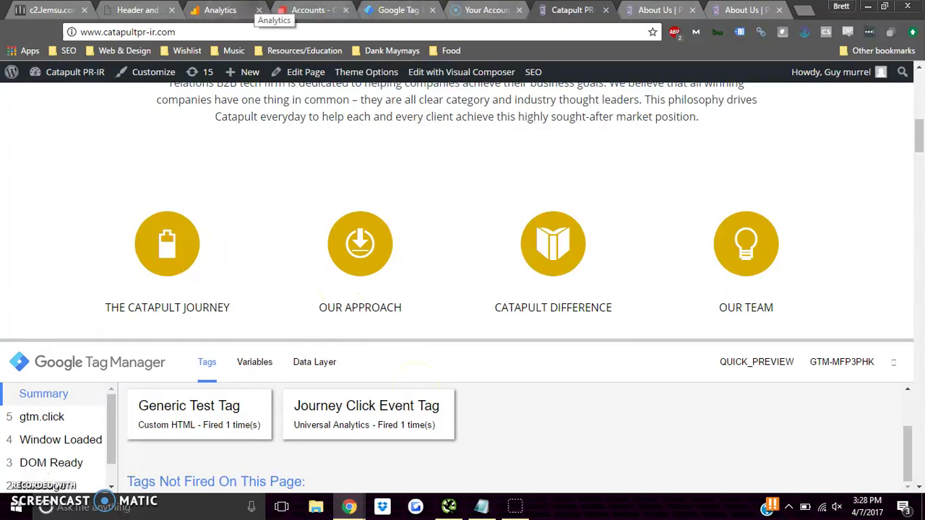
Switch to Google Analytics and open the goals of the All Web Site Data view in its administration settings.
left_click(253, 10)
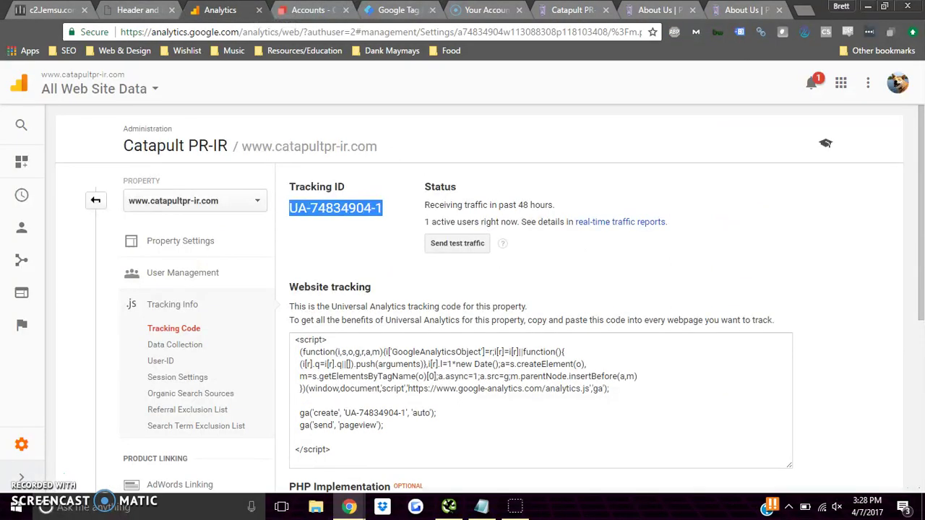
left_click(24, 329)
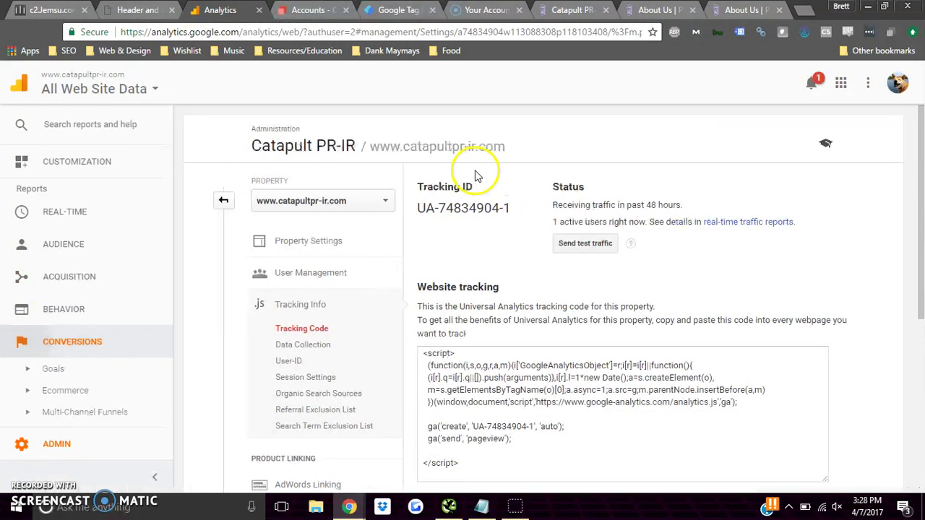
left_click(92, 444)
left_click(817, 306)
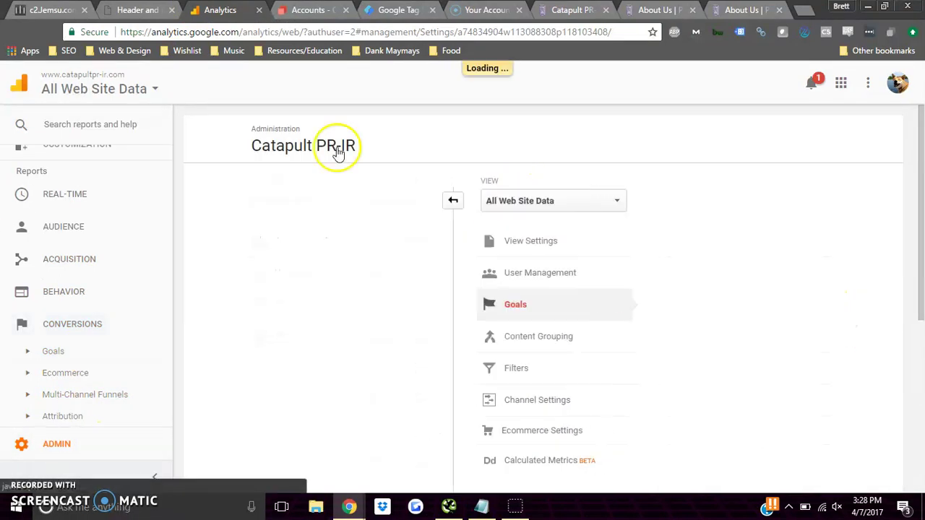
Create a custom goal named Journey Click with the type Event and continue to its goal details.
left_click(454, 196)
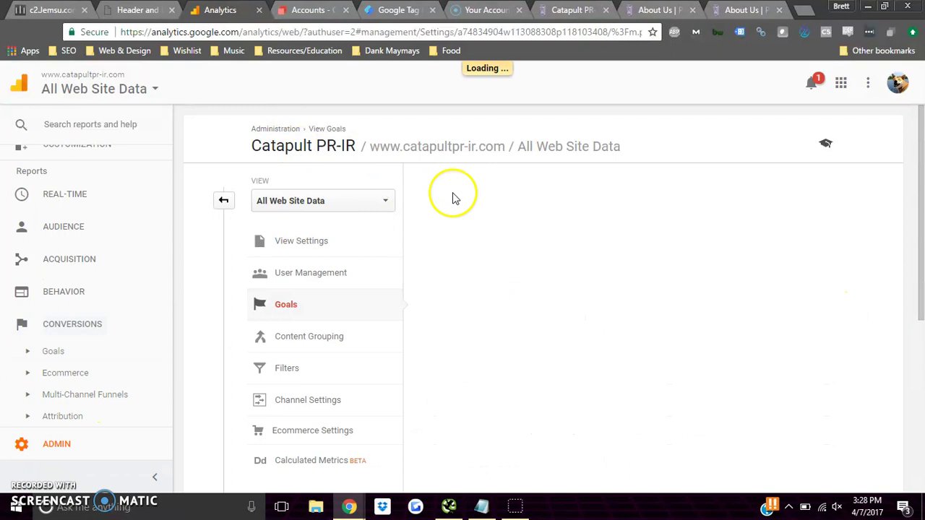
left_click(463, 300)
left_click(469, 347)
left_click(507, 261)
type("Journey Click")
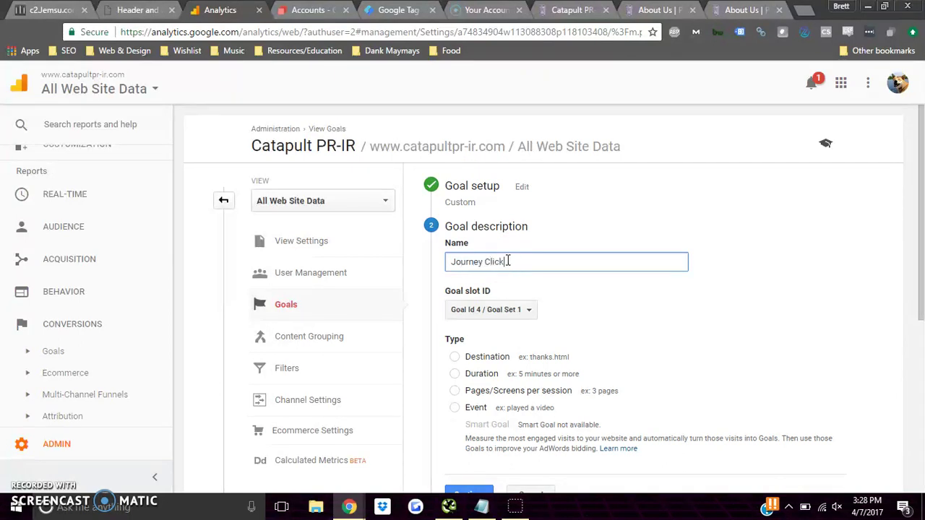
left_click(475, 410)
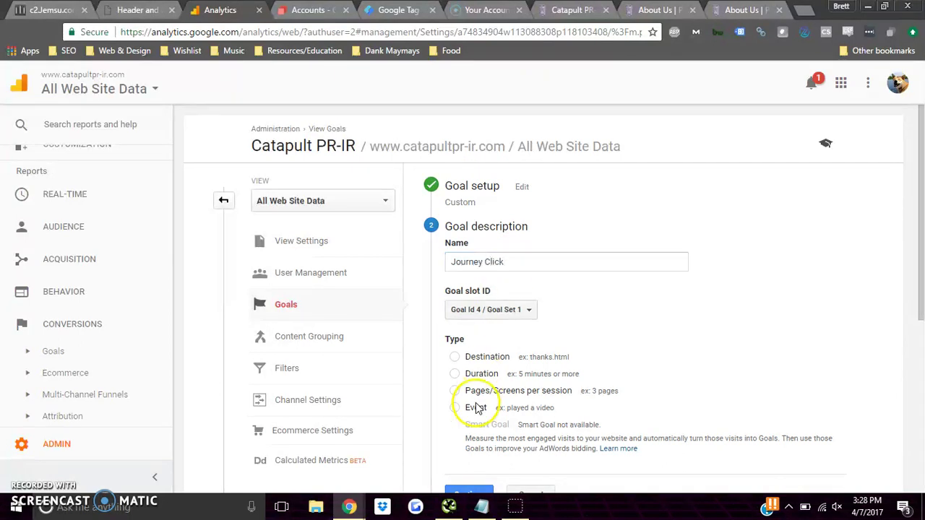
scroll(475, 409, "down", 1)
left_click(470, 427)
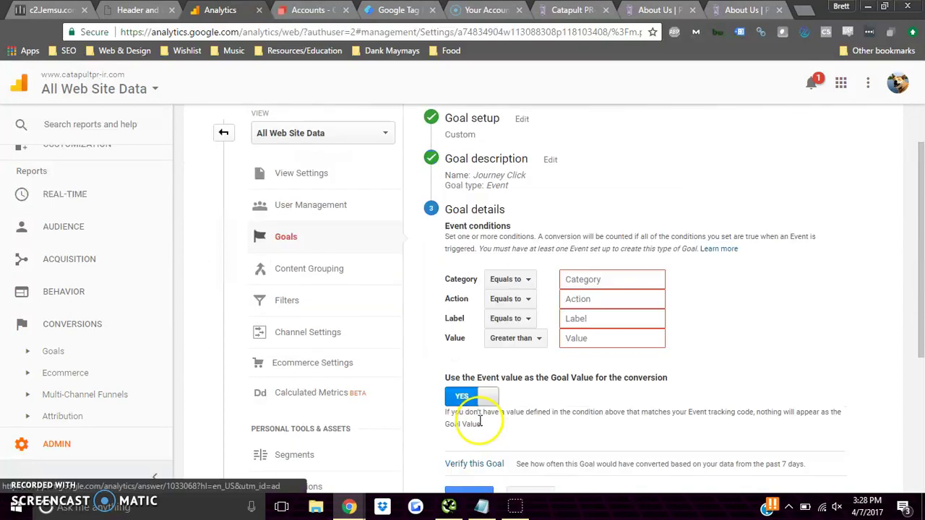
Look up the category and action of the Journey Click Event Tag in Google Tag Manager and return to the Analytics goal.
left_click(584, 277)
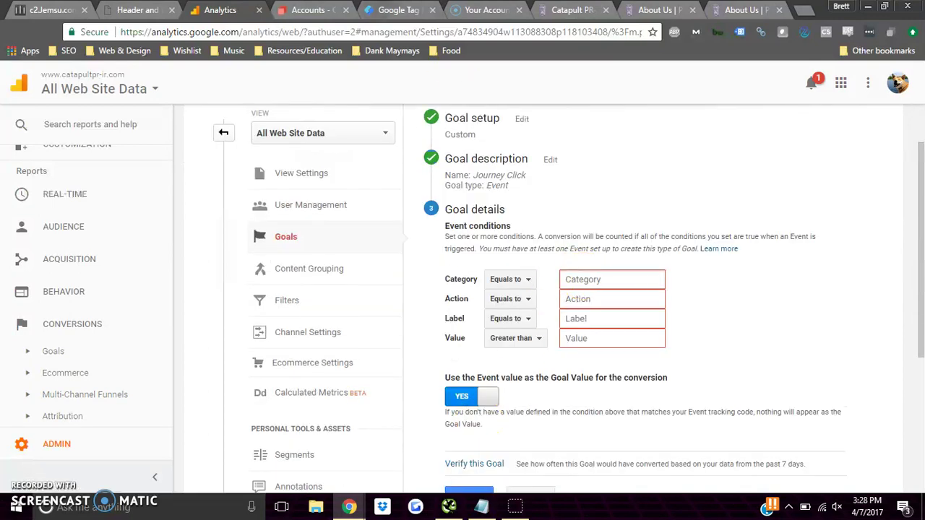
left_click(394, 9)
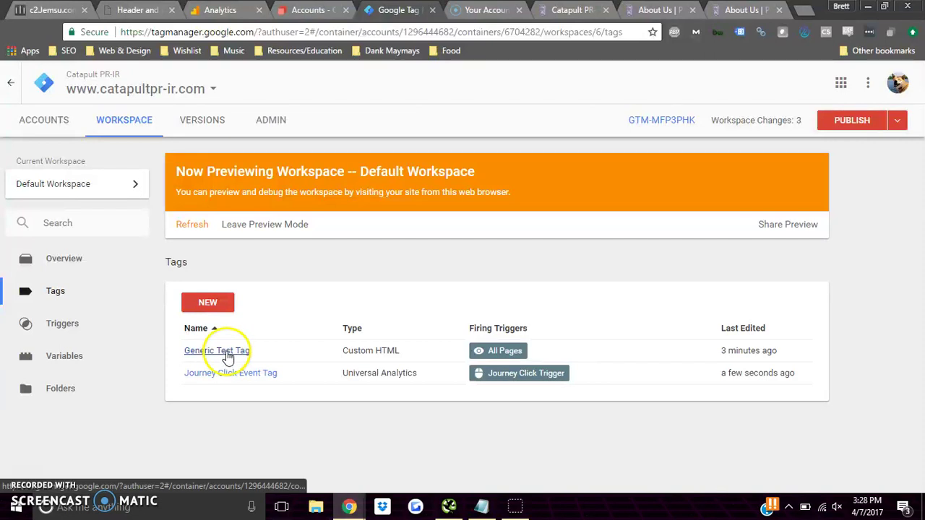
left_click(238, 374)
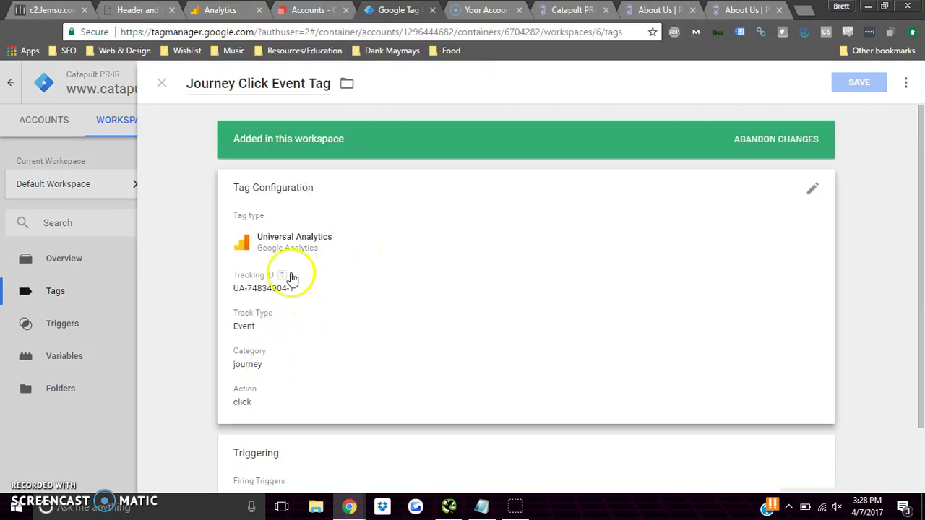
left_click(222, 10)
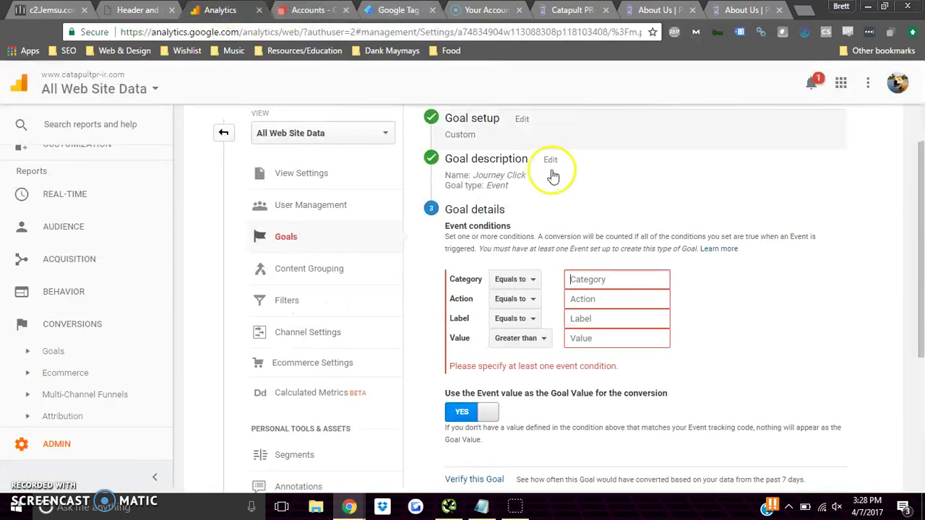
Set the goal's event conditions to category equals journey and action equals click, and save the goal.
type("journey")
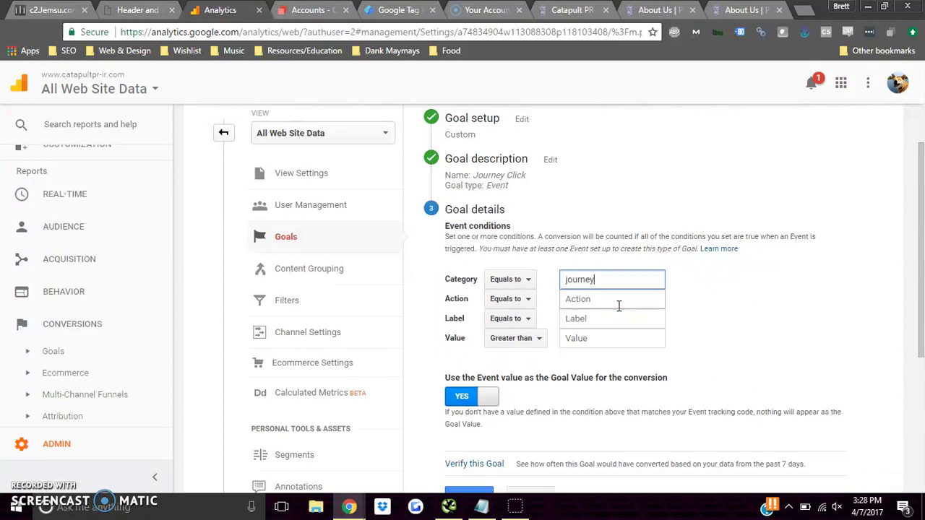
key("Tab")
key("Tab")
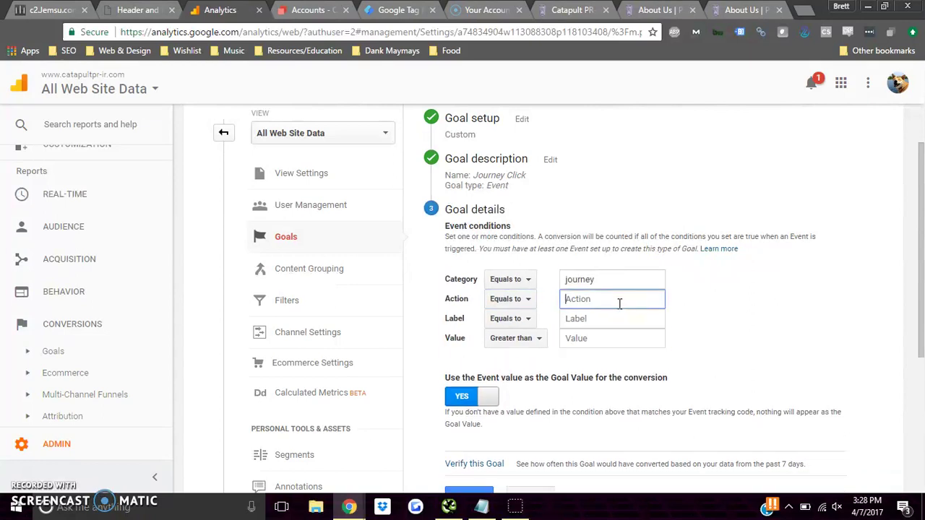
left_click(748, 292)
scroll(615, 354, "down", 1)
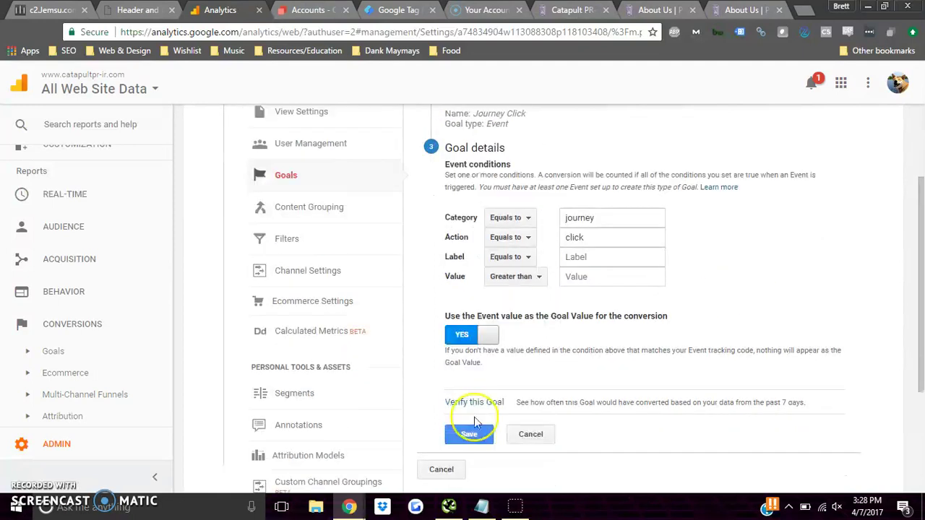
left_click(467, 431)
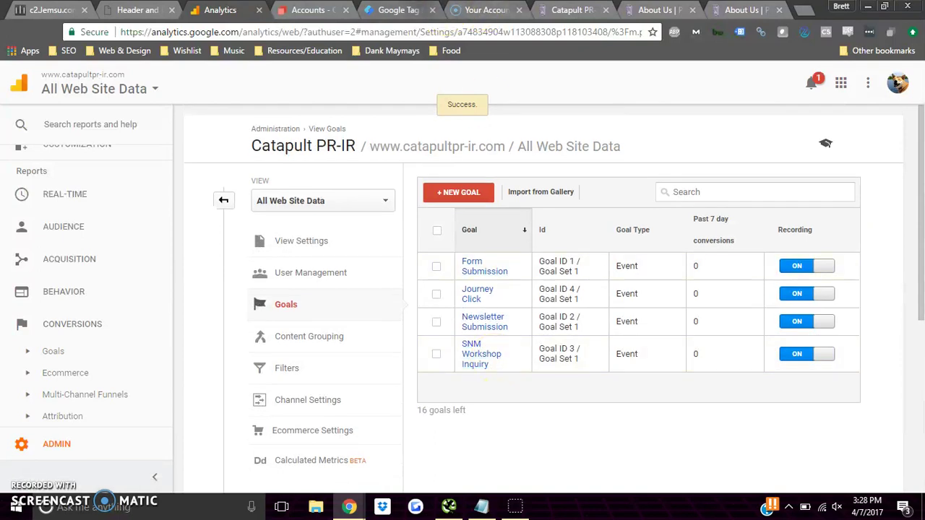
Switch to Google Optimize and create an account named Catapult PR-IR, accepting the terms of service and continuing to the container setup.
left_click(310, 10)
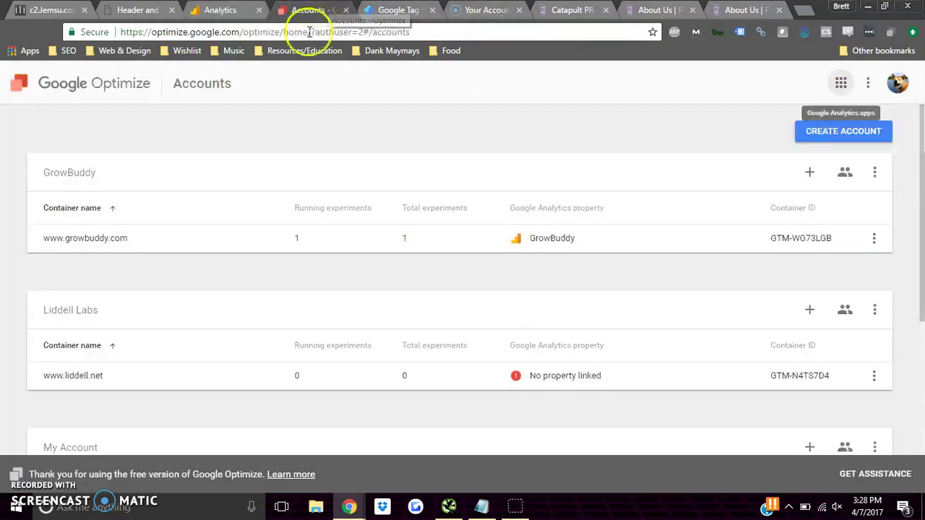
left_click(833, 136)
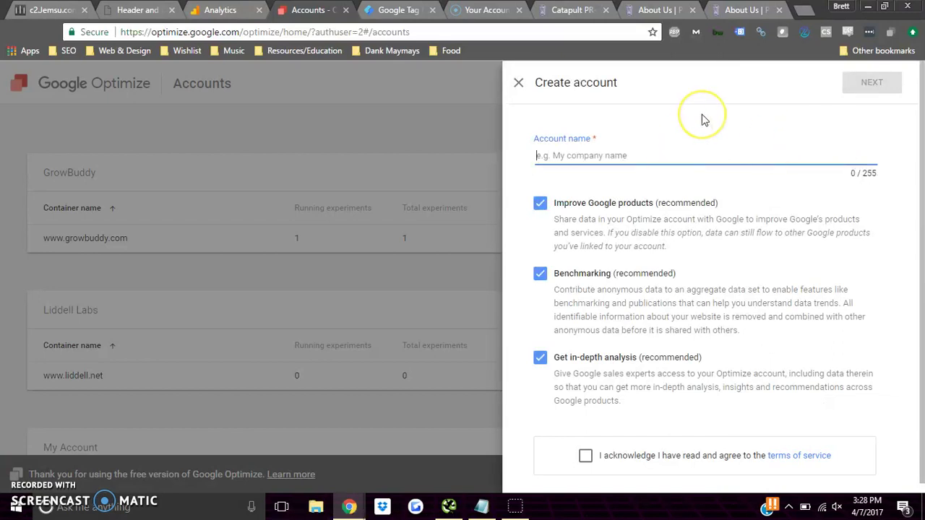
type("Catapult PR-IR")
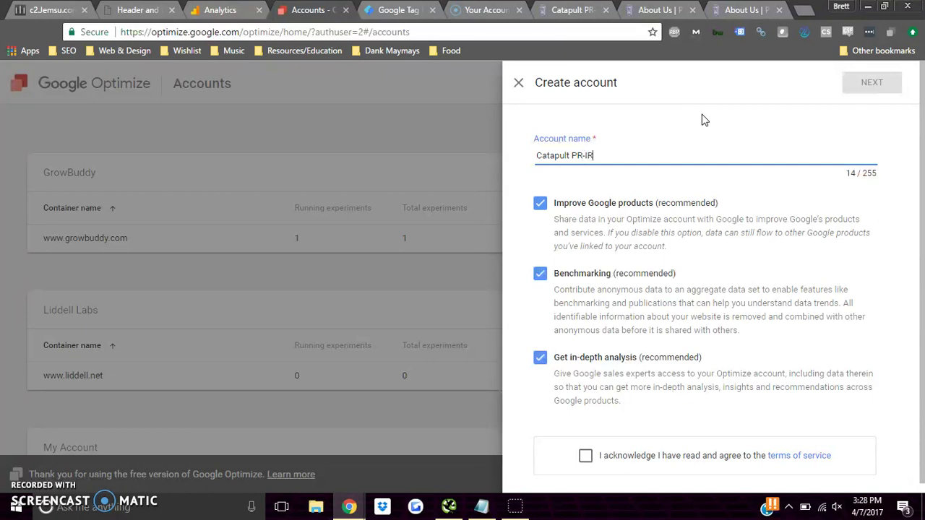
left_click(586, 456)
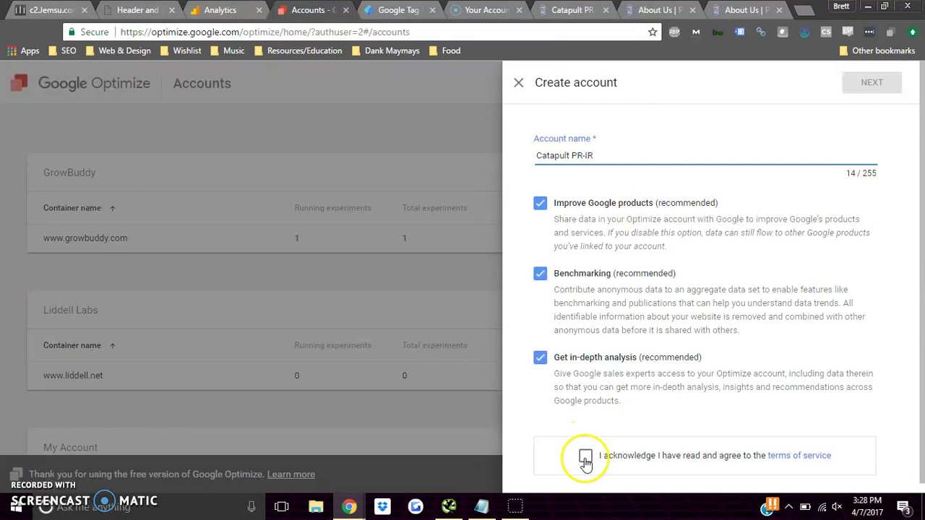
left_click(871, 81)
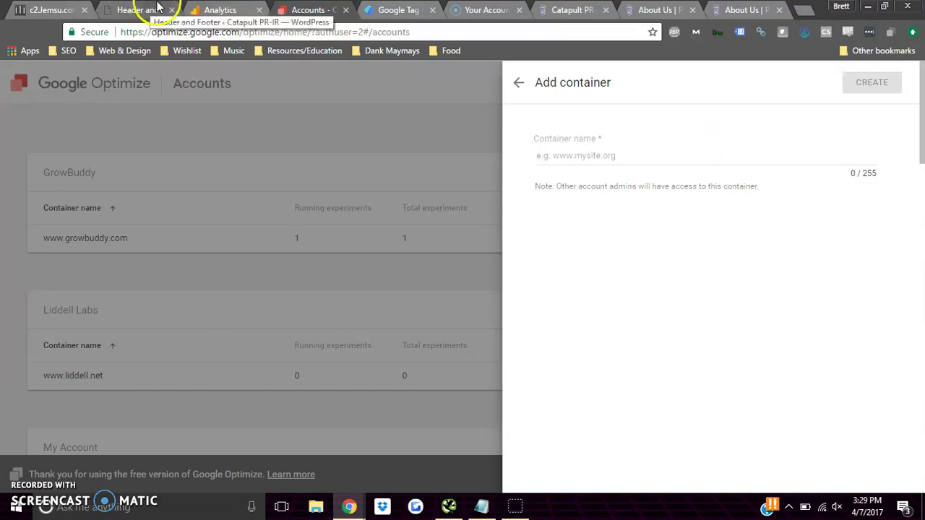
key("ctrl+7")
left_click(211, 31)
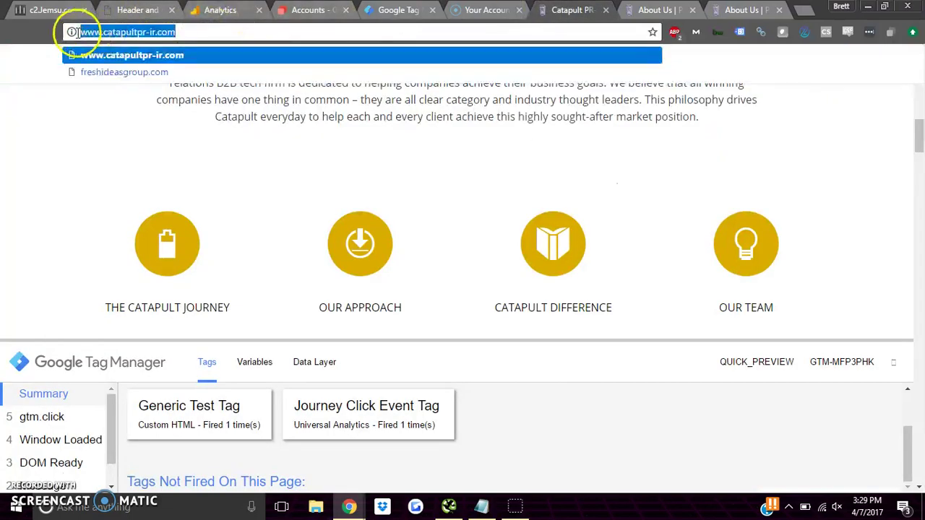
key("ctrl+c")
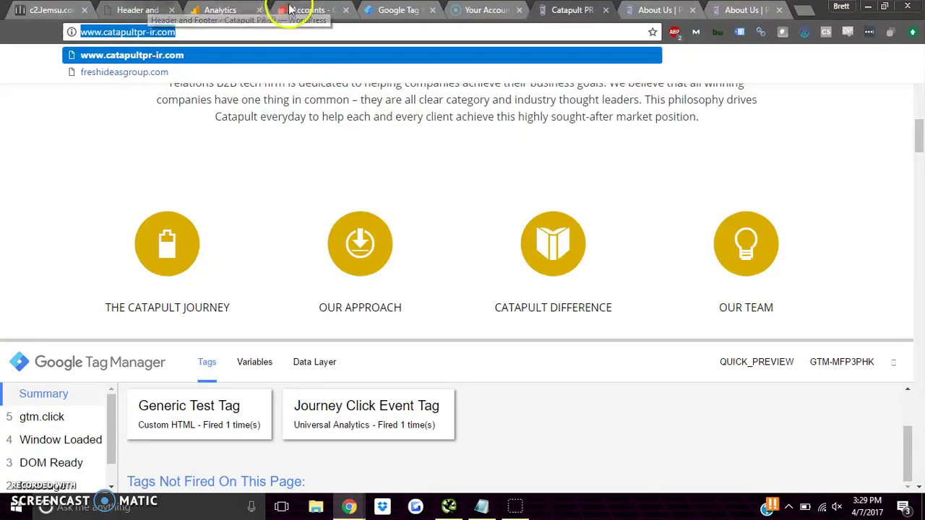
left_click(304, 10)
left_click(709, 155)
key("ctrl+v")
key("BackSpace")
left_click_drag(561, 155, 508, 159)
key("BackSpace")
left_click(861, 84)
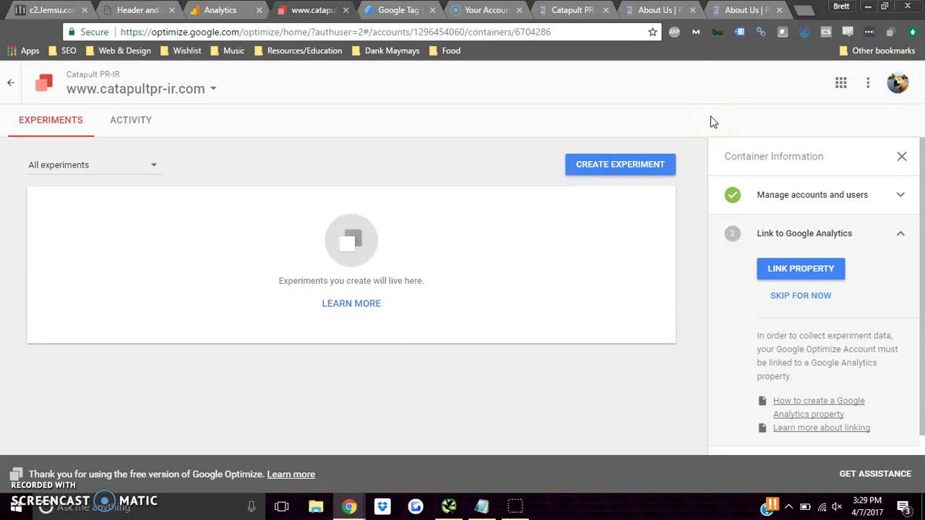
left_click(815, 272)
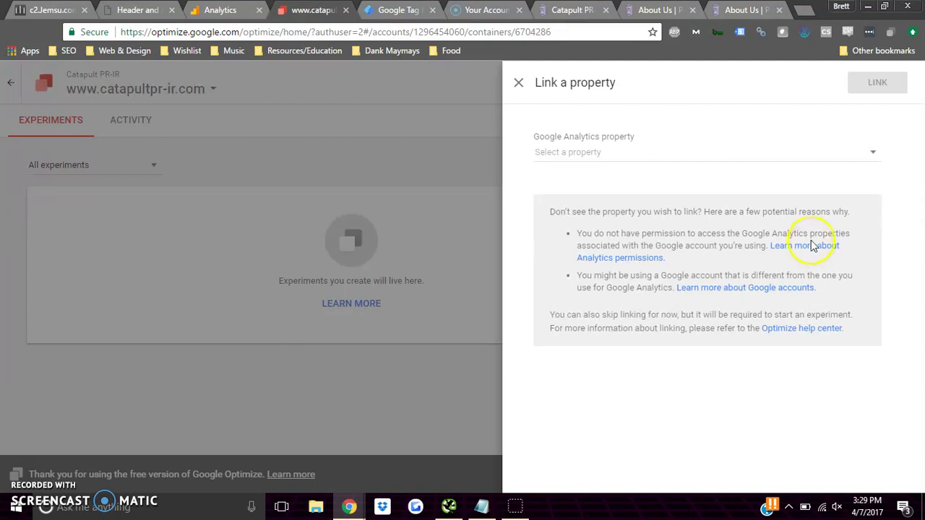
left_click(721, 159)
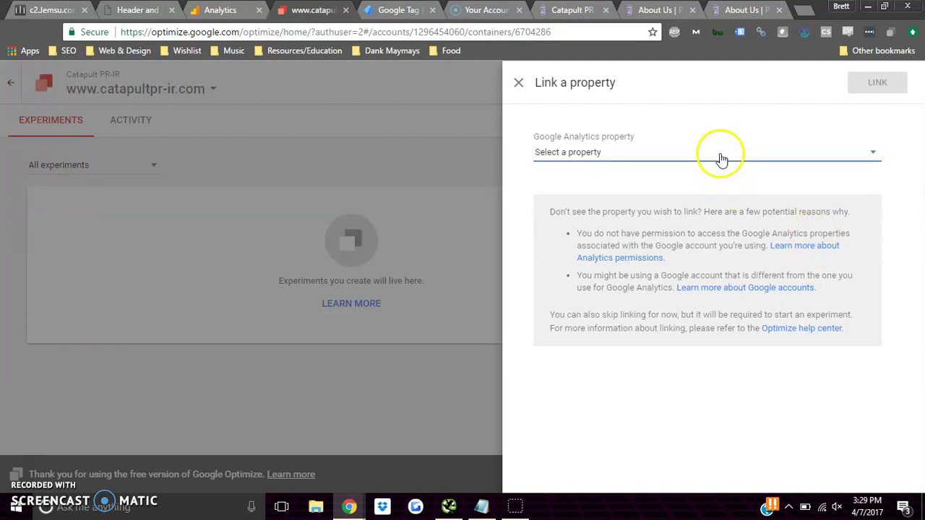
left_click(685, 158)
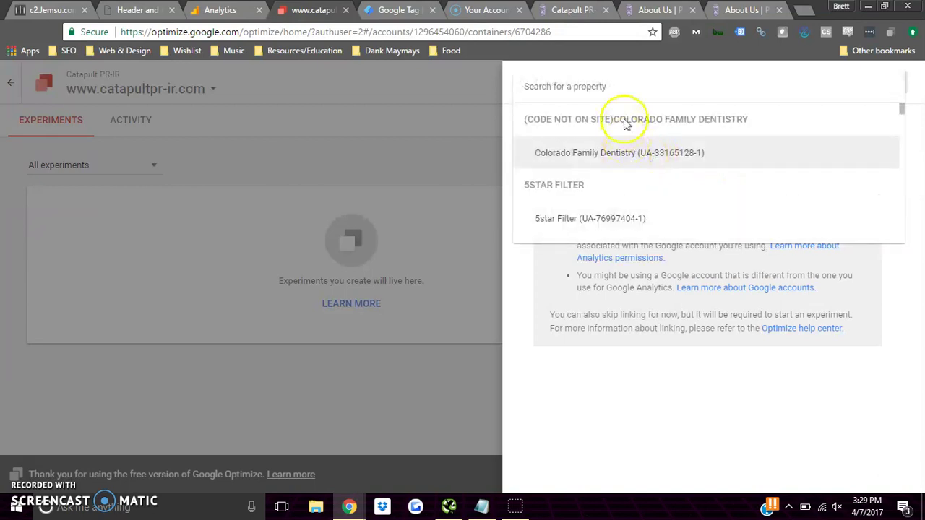
left_click(563, 86)
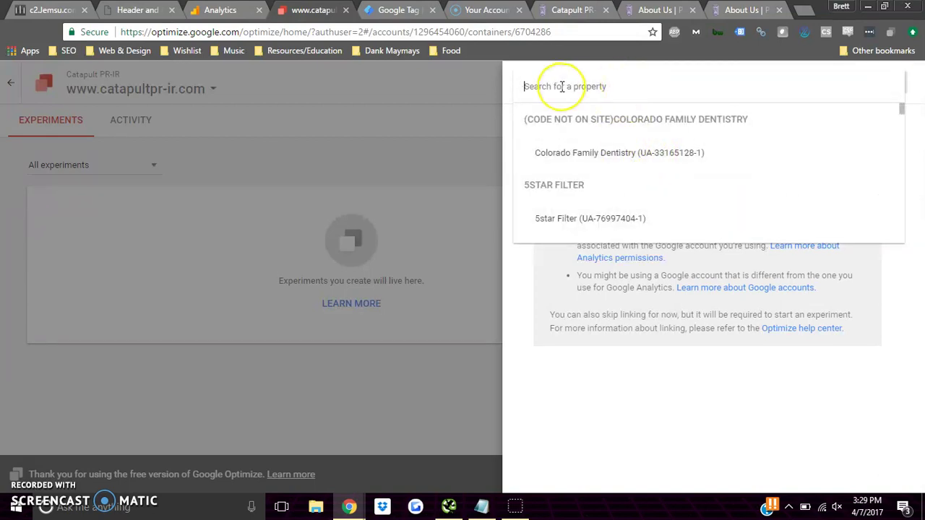
type("c")
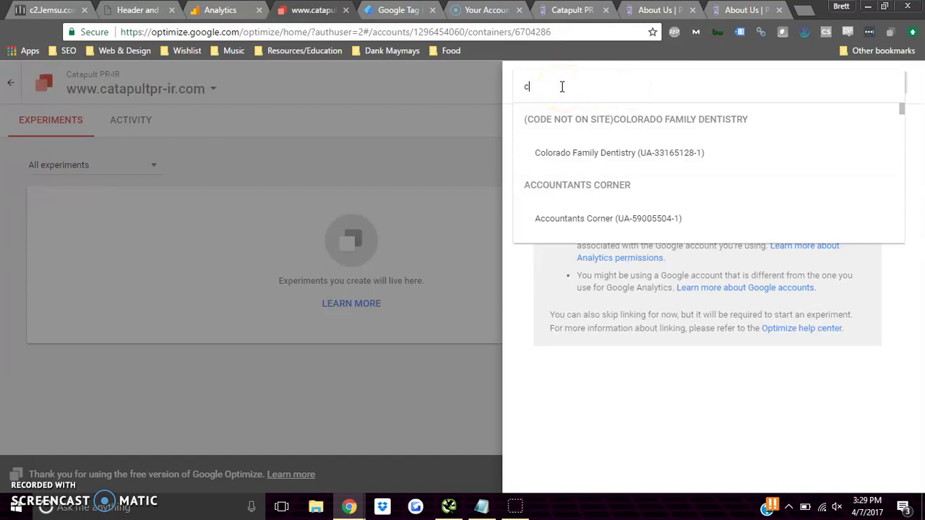
type("ata")
left_click(603, 163)
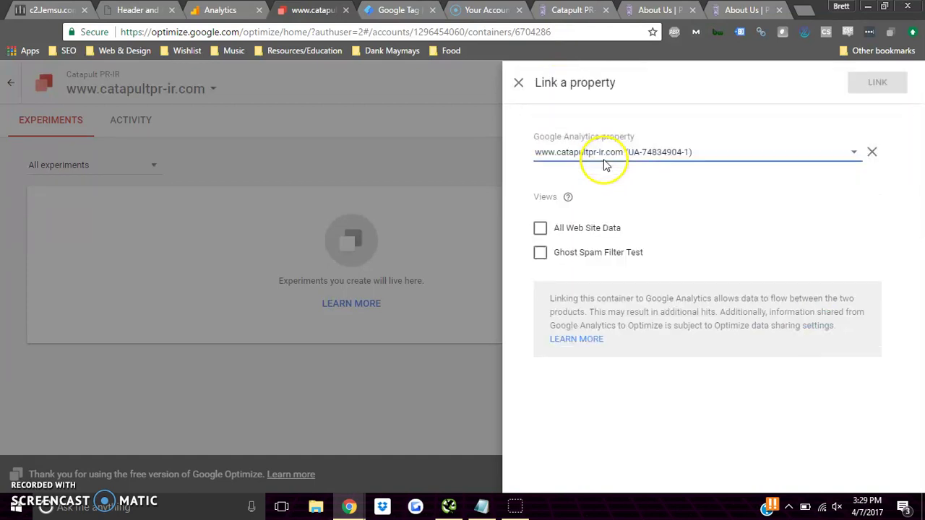
left_click(540, 231)
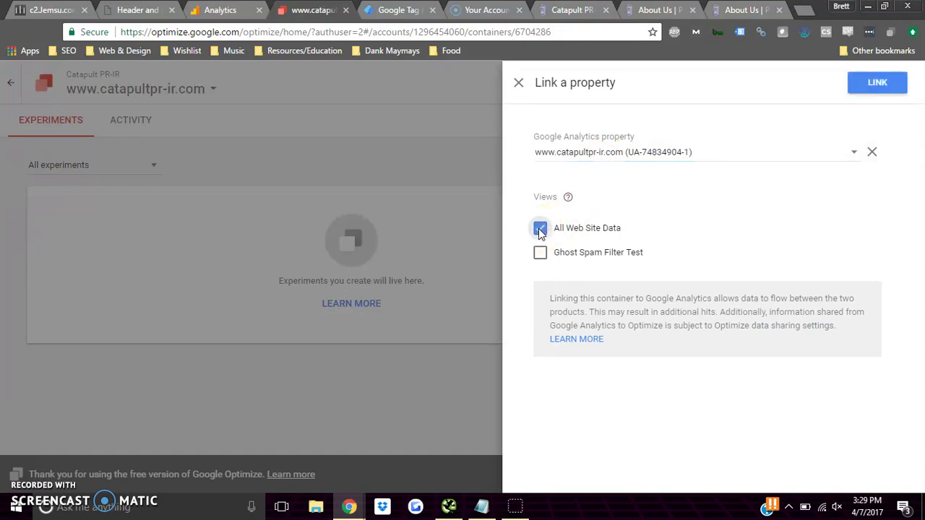
left_click(863, 84)
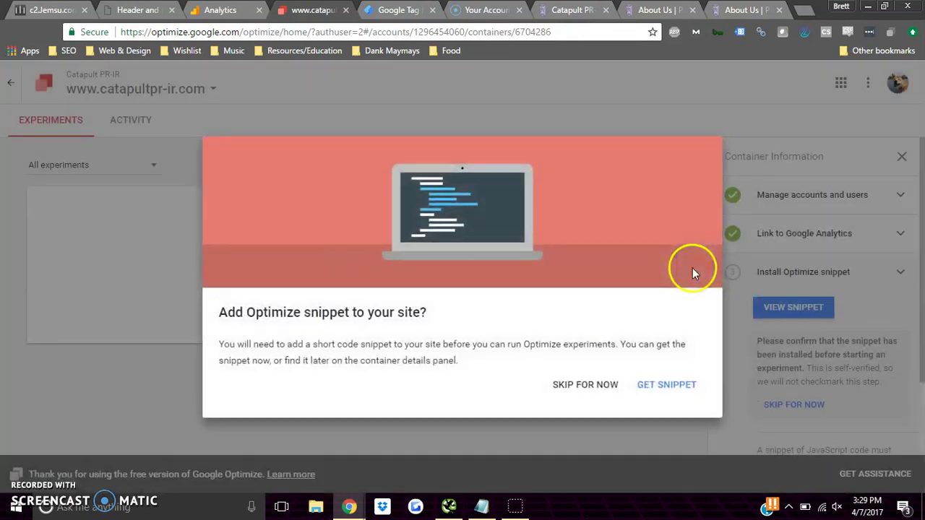
Show the Optimize snippet instructions, switch to Google Tag Manager and start a new tag of type Google Optimize.
left_click(661, 387)
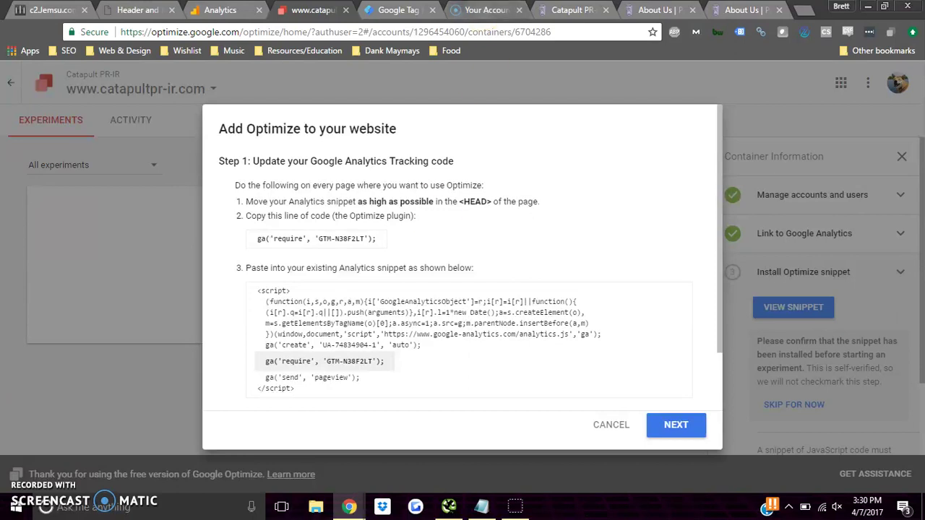
left_click(394, 11)
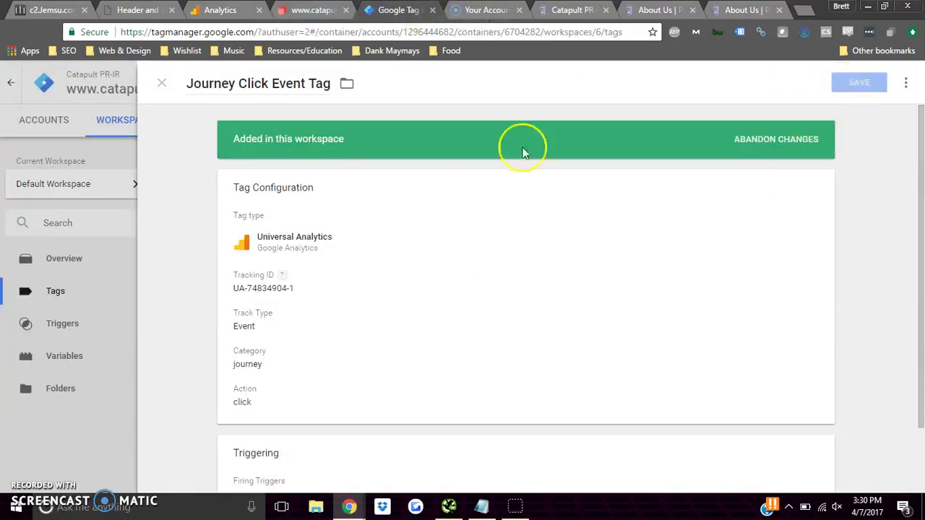
left_click(144, 208)
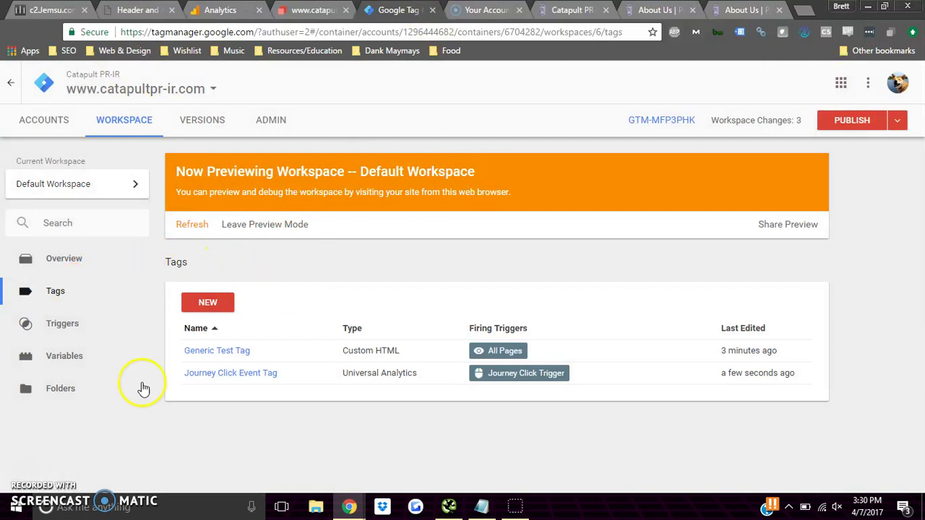
left_click(207, 300)
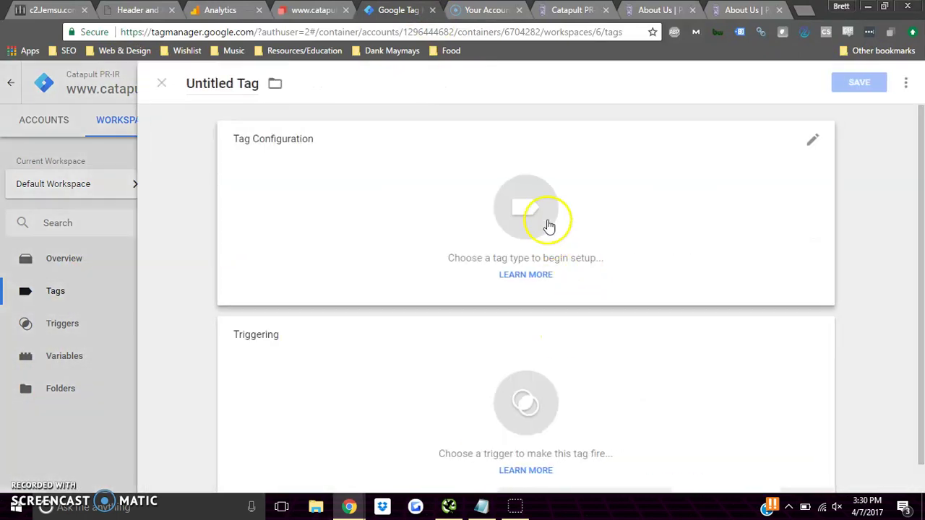
left_click(537, 207)
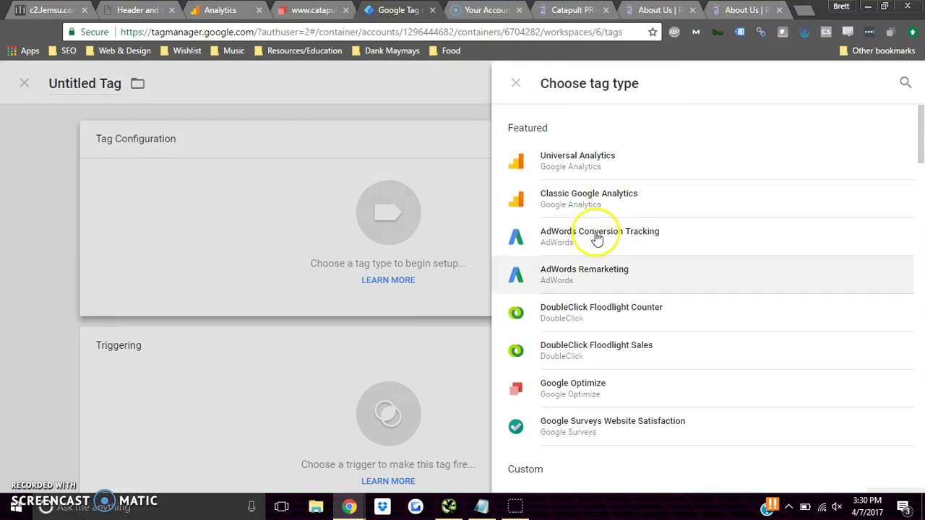
left_click(592, 397)
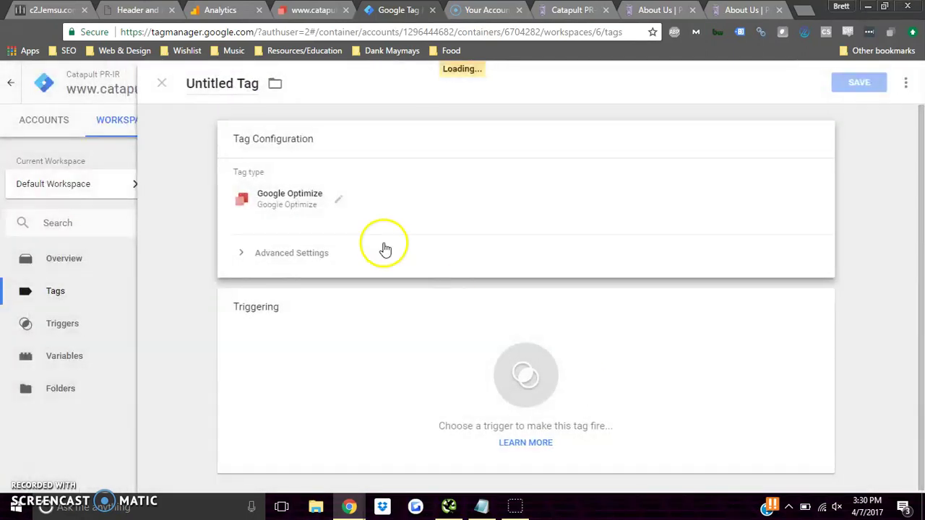
left_click(220, 9)
left_click(96, 444)
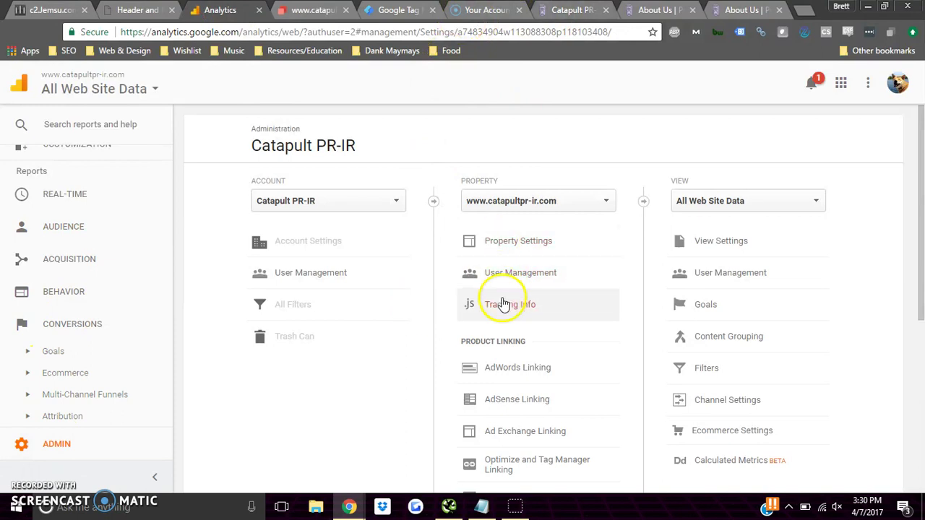
left_click(504, 305)
left_click(554, 330)
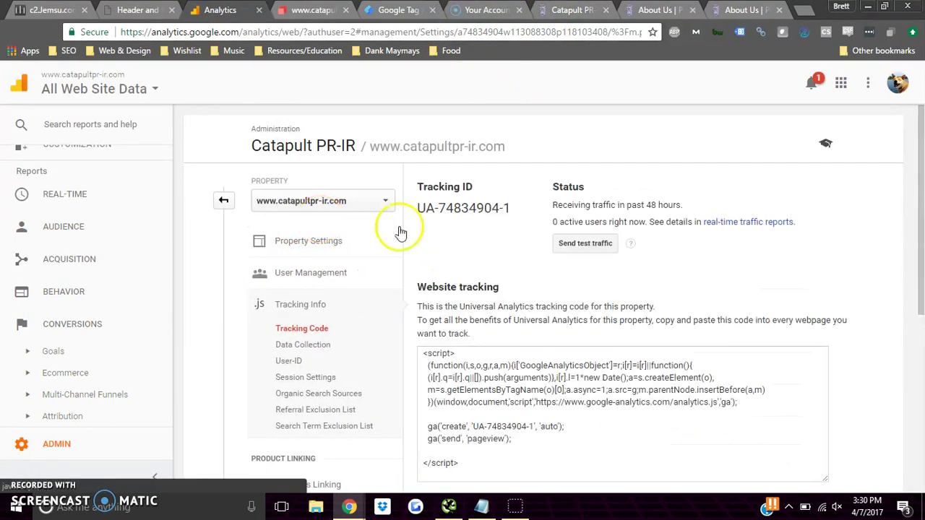
left_click_drag(513, 209, 402, 203)
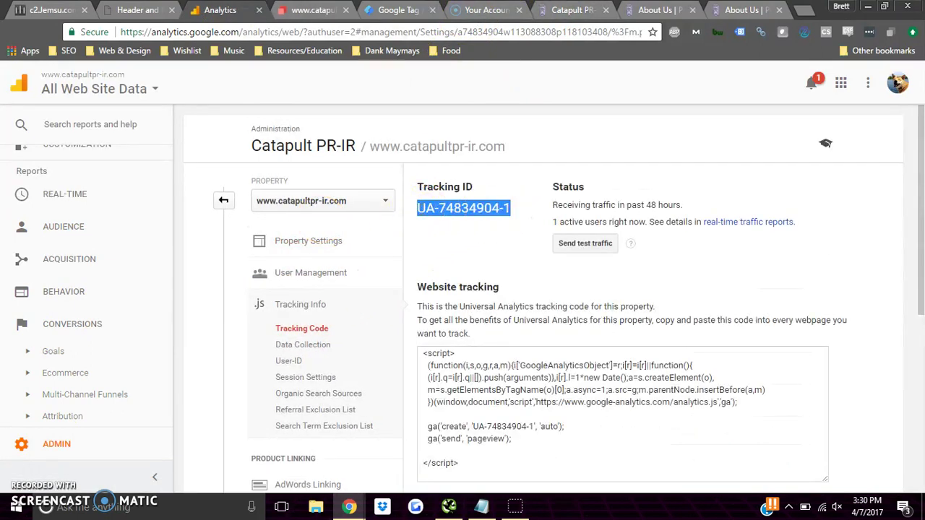
key("ctrl+Tab")
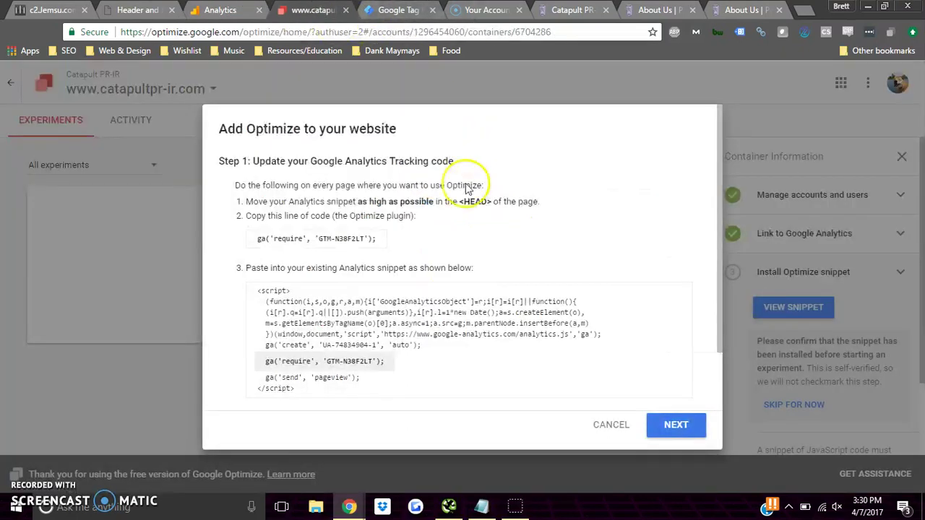
key("ctrl+Tab")
left_click(356, 250)
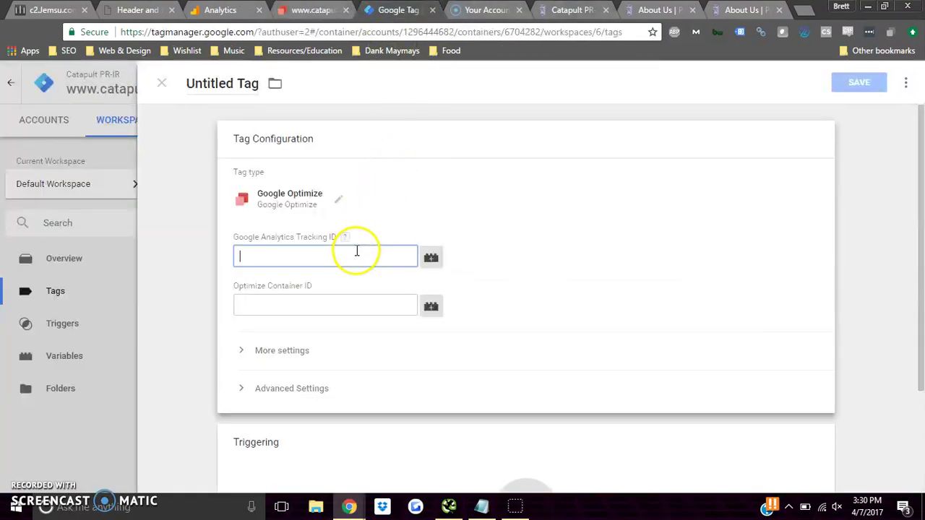
Copy the container ID from the highlighted snippet line in Google Optimize into the tag's Optimize Container ID in Google Tag Manager.
left_click(311, 10)
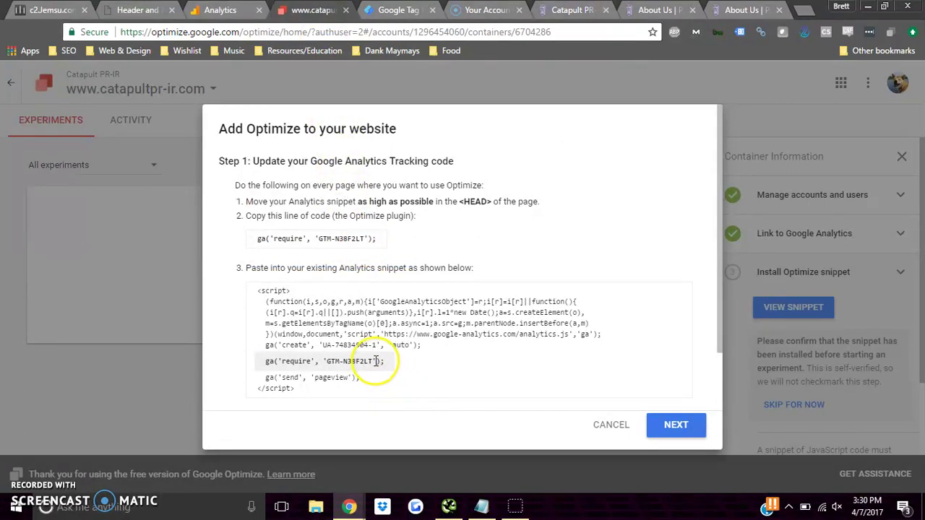
left_click_drag(372, 360, 327, 361)
key("ctrl+c")
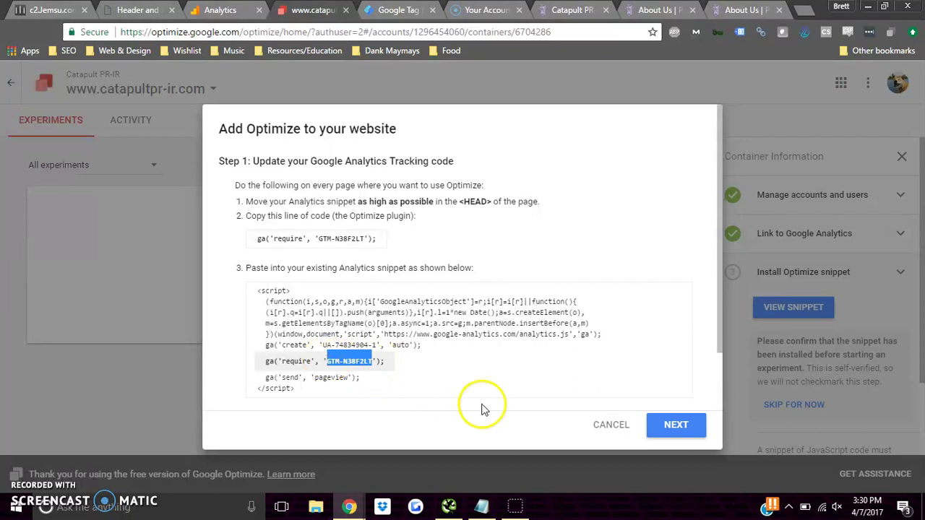
left_click(398, 9)
left_click(338, 298)
key("ctrl+v")
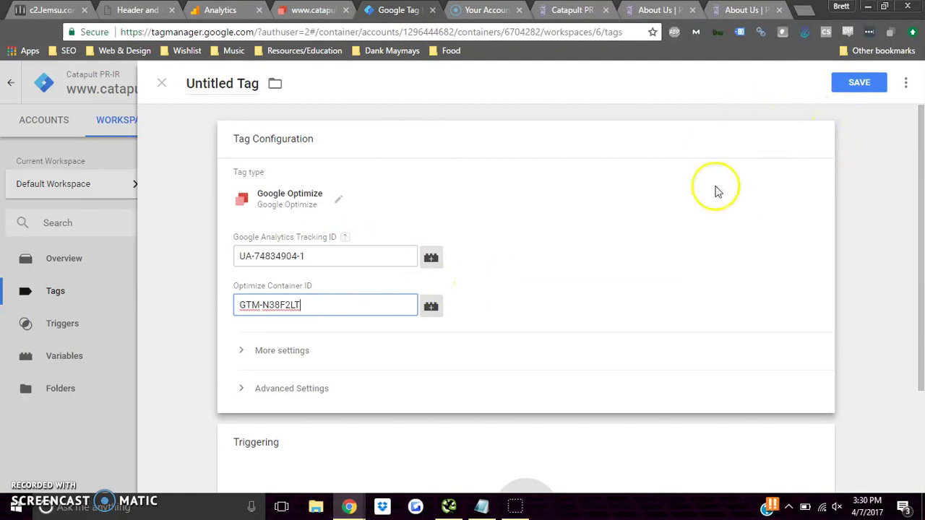
Set the tag to fire on the All Pages trigger and save it as Google Optimize Tag.
scroll(424, 440, "down", 2)
left_click(482, 393)
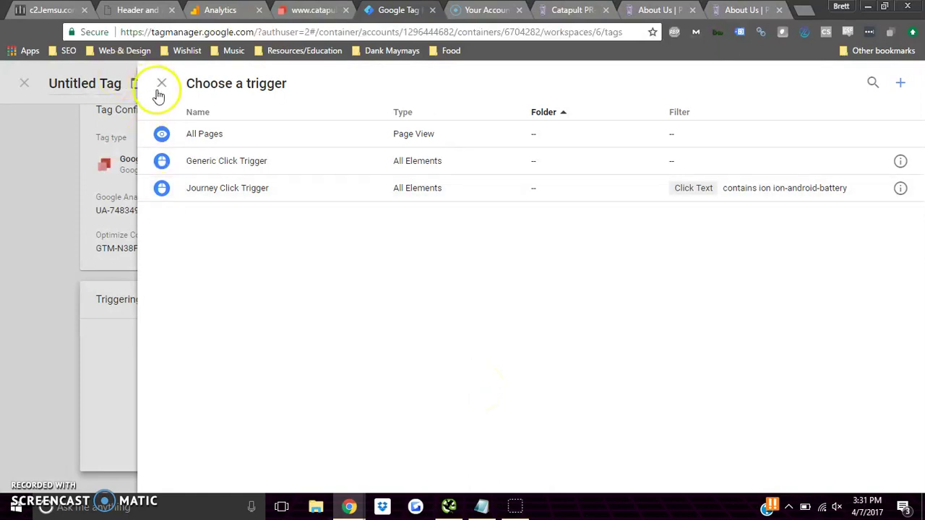
left_click(240, 141)
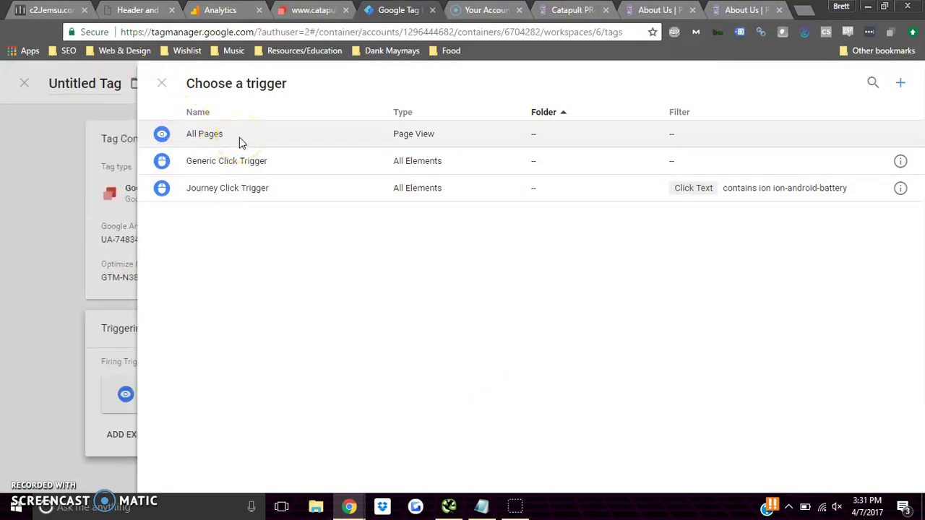
left_click(204, 85)
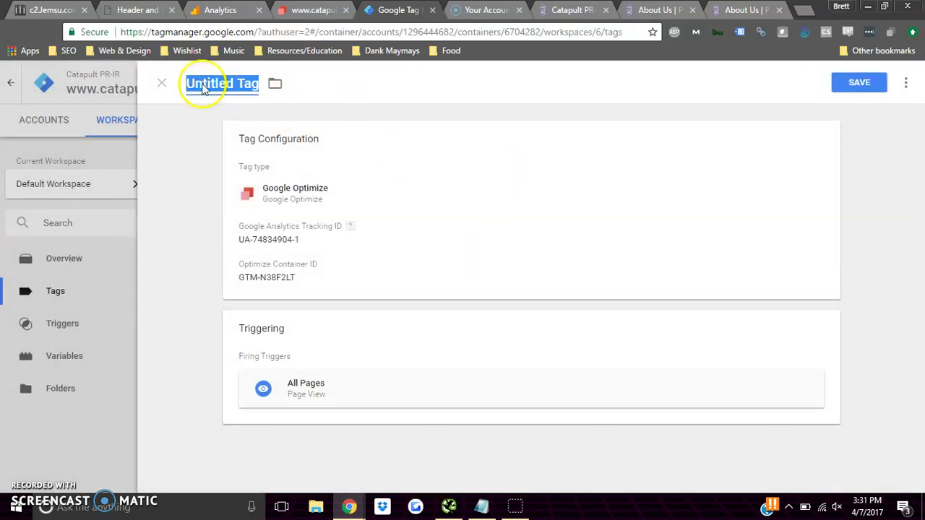
type("Google Optimiz")
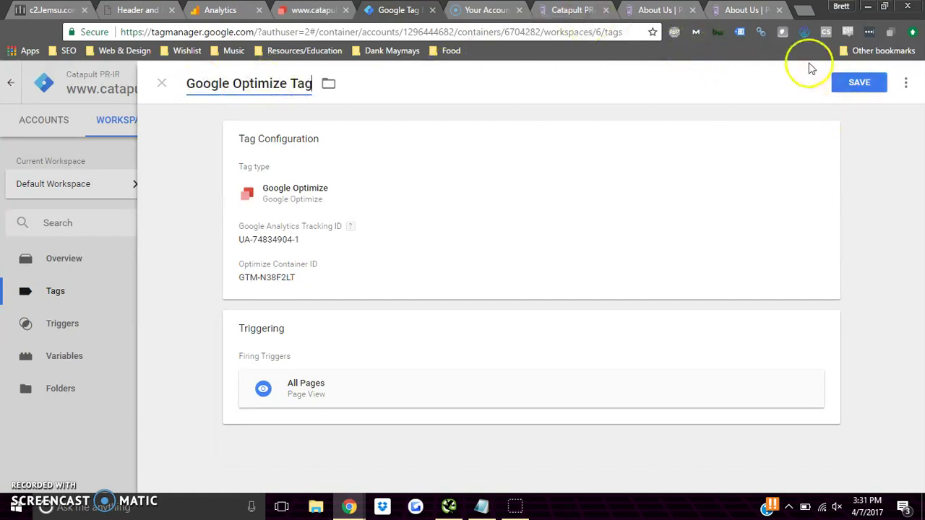
left_click(841, 91)
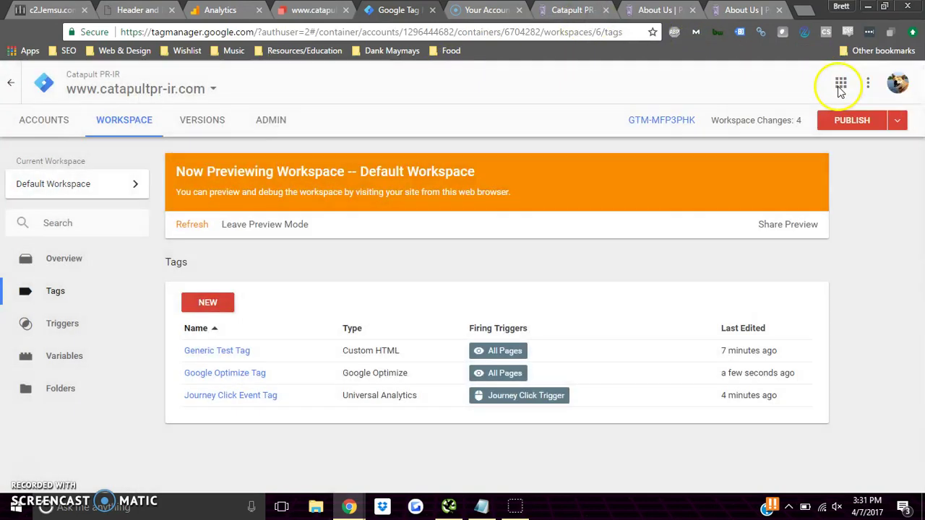
Publish the workspace changes as a container version named "Added Google Optimize & Event Triggers and Tags".
left_click(851, 123)
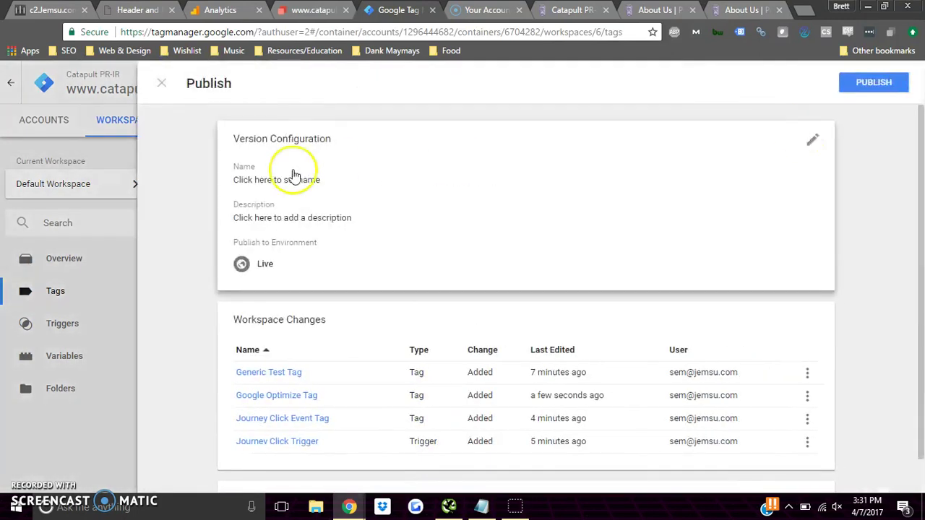
left_click(841, 88)
left_click(411, 220)
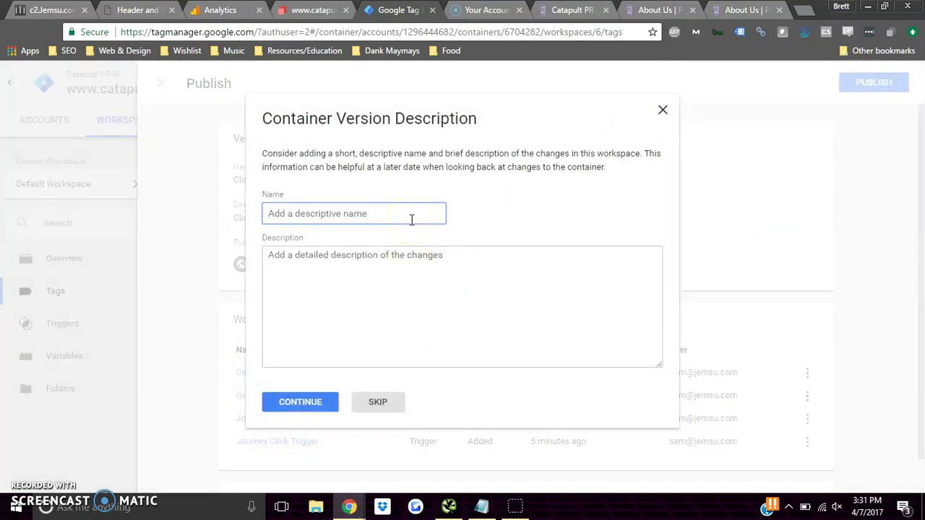
type("Added Google Otp")
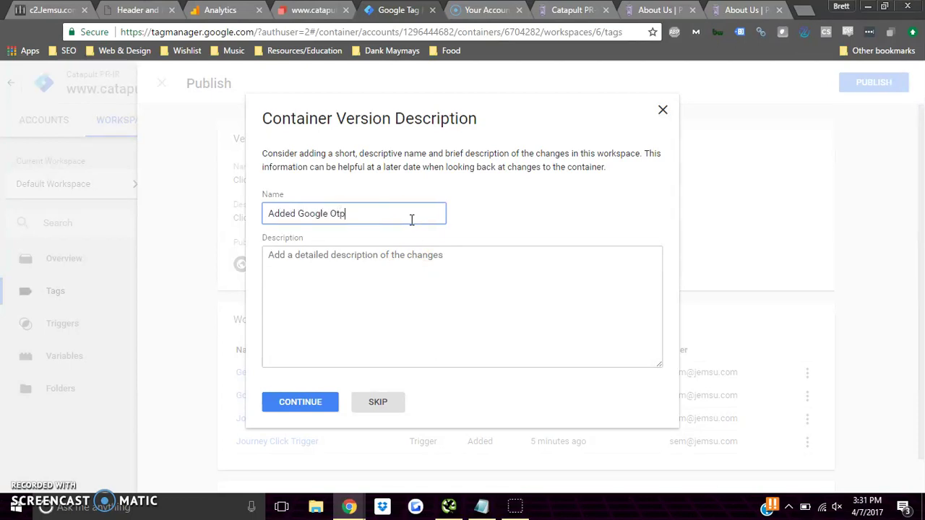
type("mize & Event Triggers and Tg")
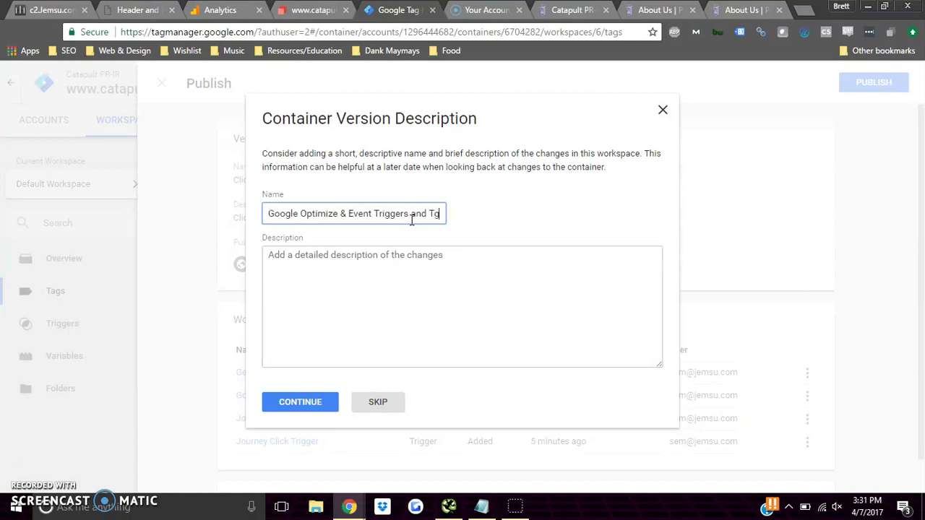
key("BackSpace")
type("ags")
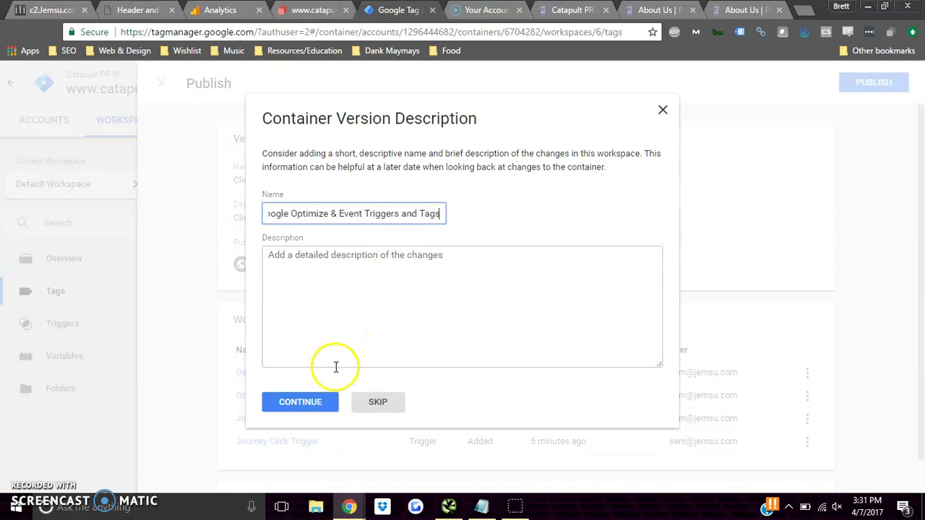
left_click(329, 403)
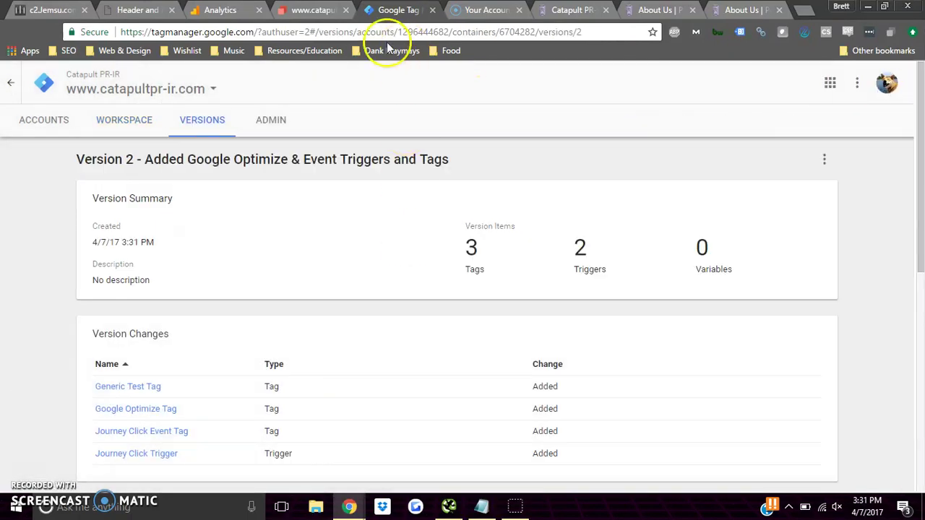
Switch to Google Optimize, advance the snippet instructions to the page flickering code, and finish the instructions.
left_click(311, 9)
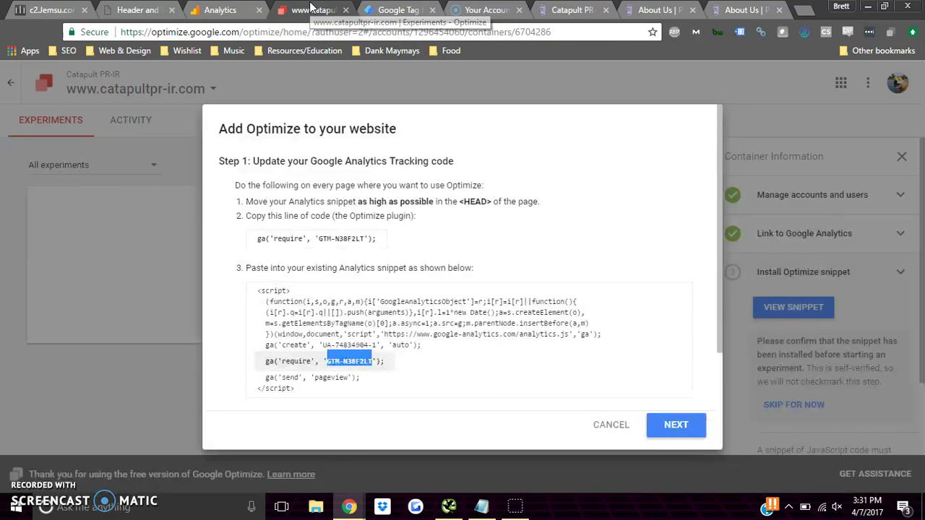
left_click(679, 425)
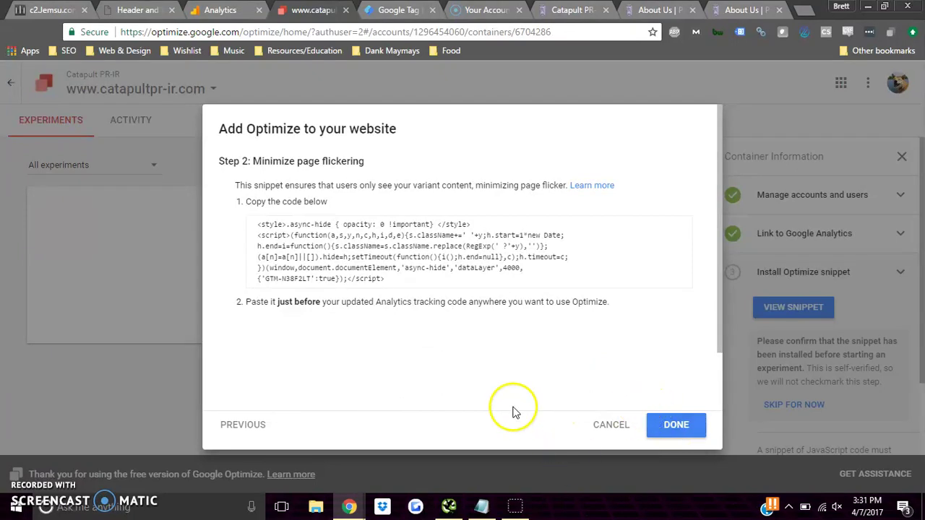
left_click_drag(434, 289, 256, 219)
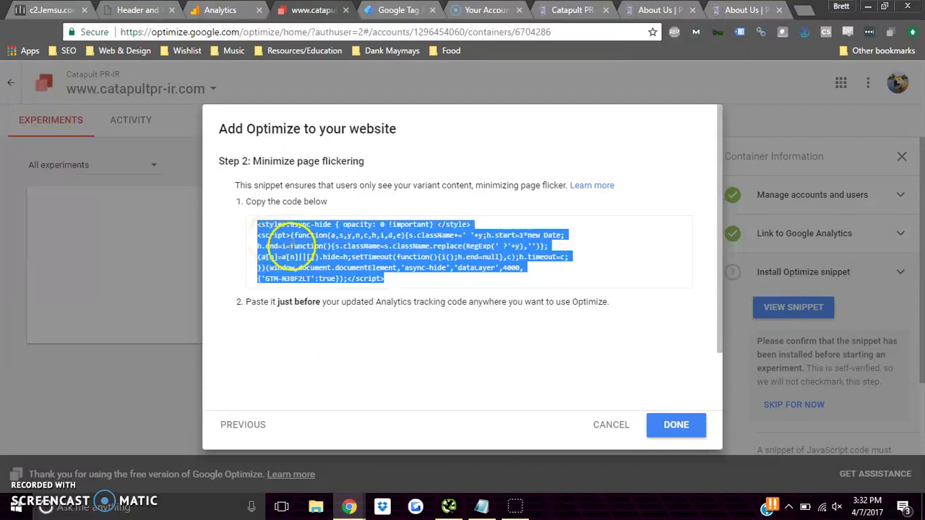
left_click(347, 266)
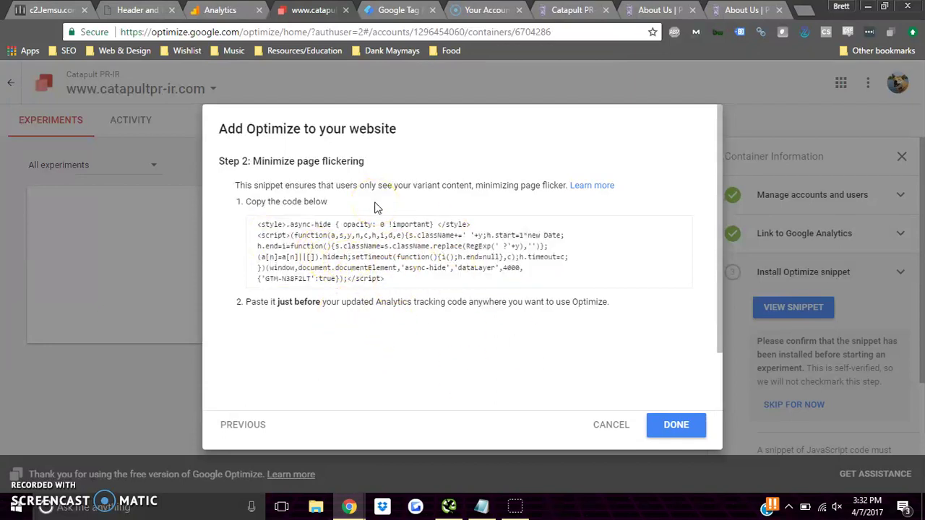
left_click(705, 425)
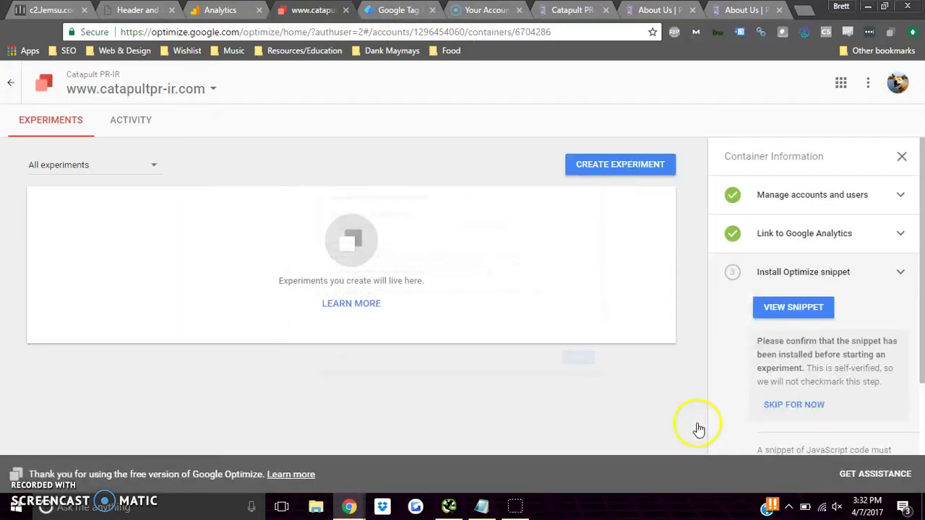
Start a new experiment and name it Button Test, keeping the A/B test type.
scroll(782, 339, "down", 1)
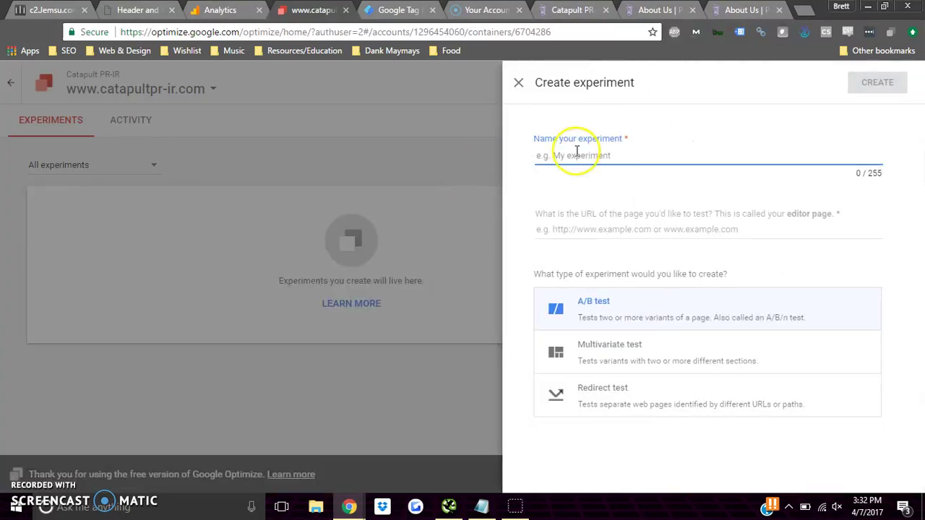
type("Butto")
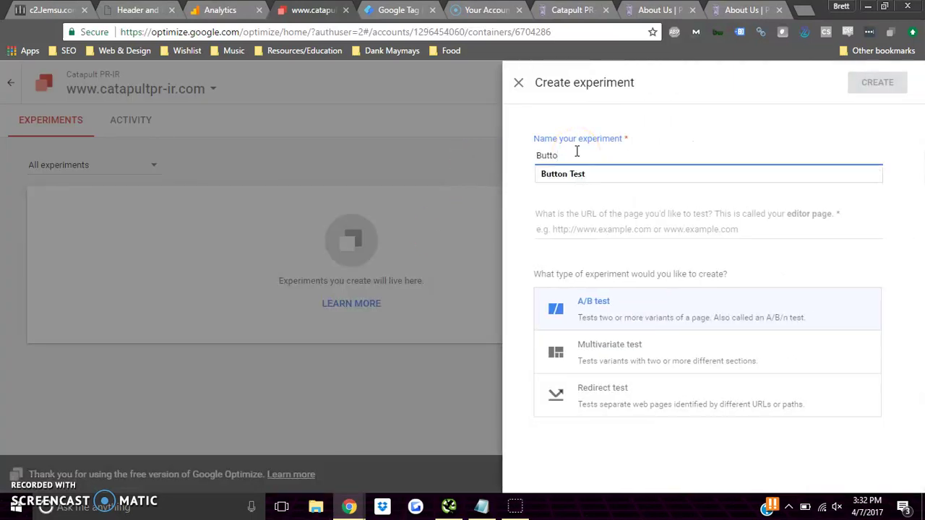
type("n Test")
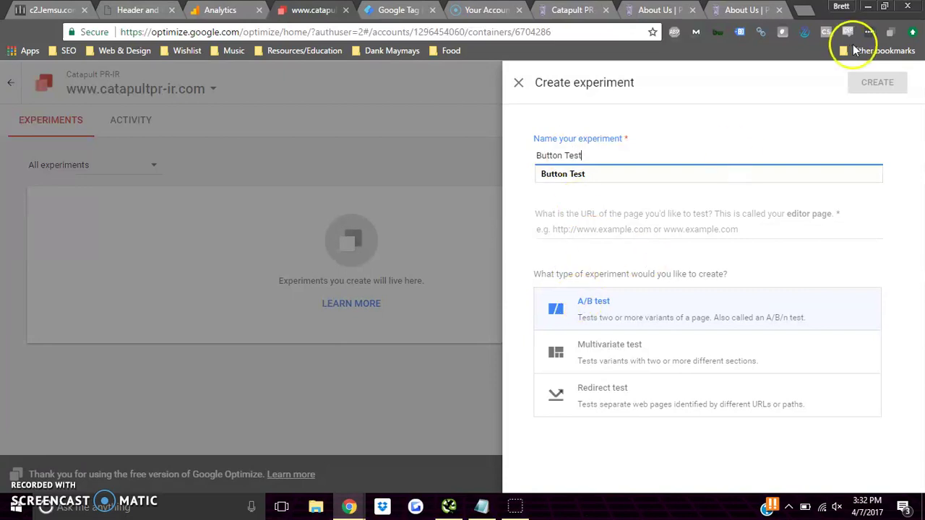
left_click(877, 83)
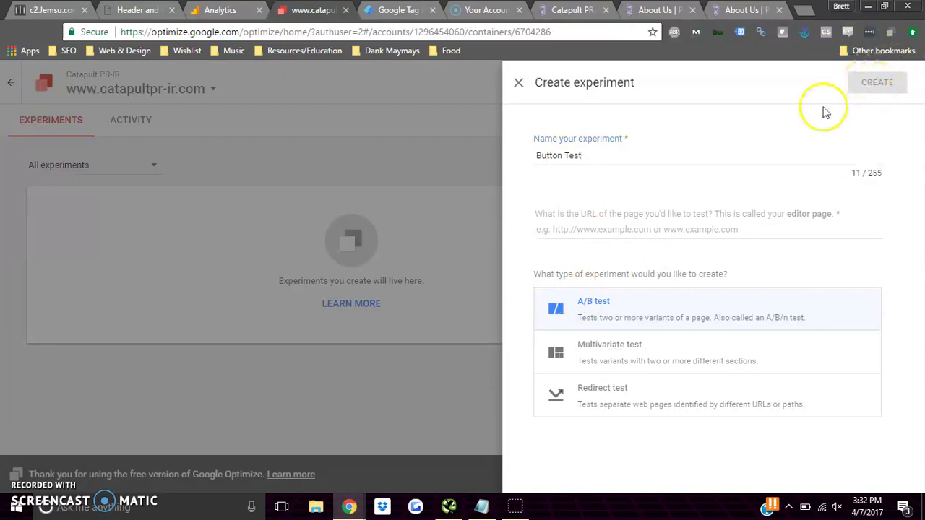
left_click(658, 8)
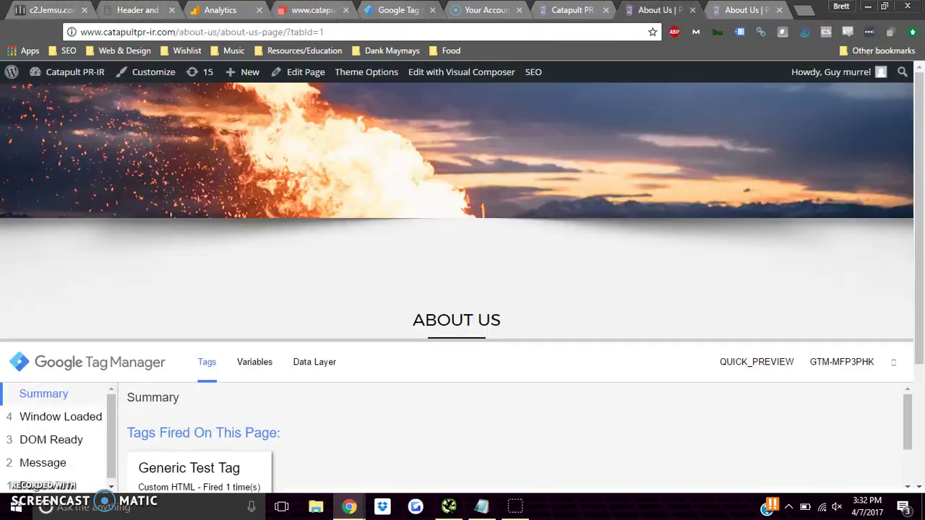
left_click(542, 8)
key("ctrl+c")
left_click(242, 29)
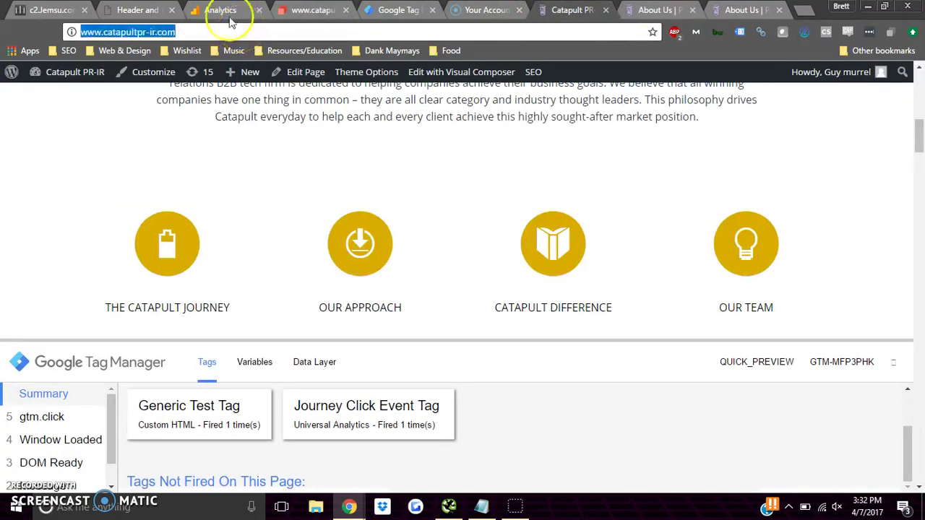
left_click(230, 10)
left_click(696, 218)
key("ctrl+v")
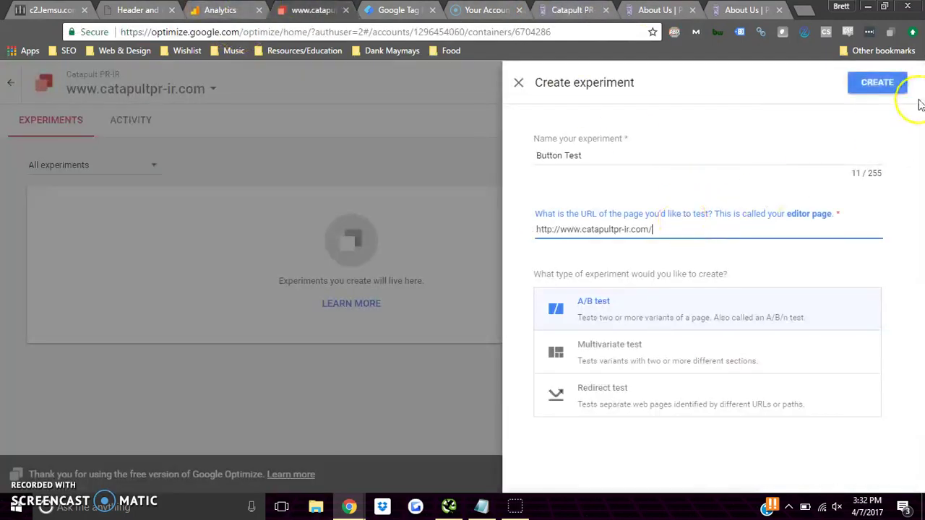
left_click(877, 82)
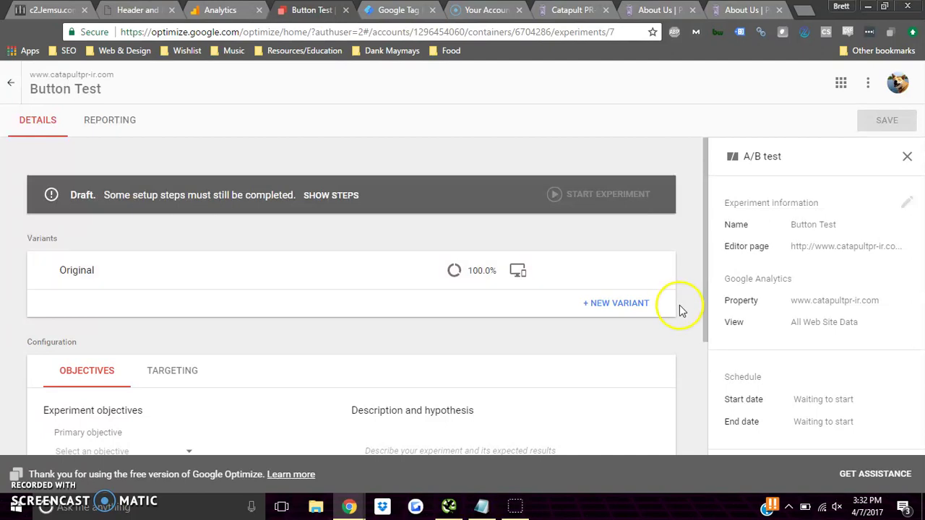
Add a variant named White Buttons to the Button Test experiment.
left_click(635, 307)
triple_click(629, 161)
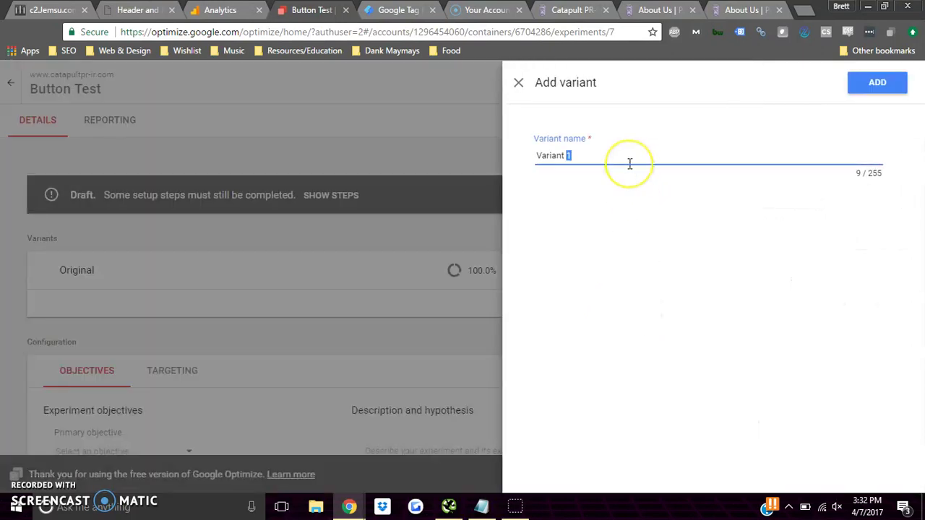
type("White Buttons")
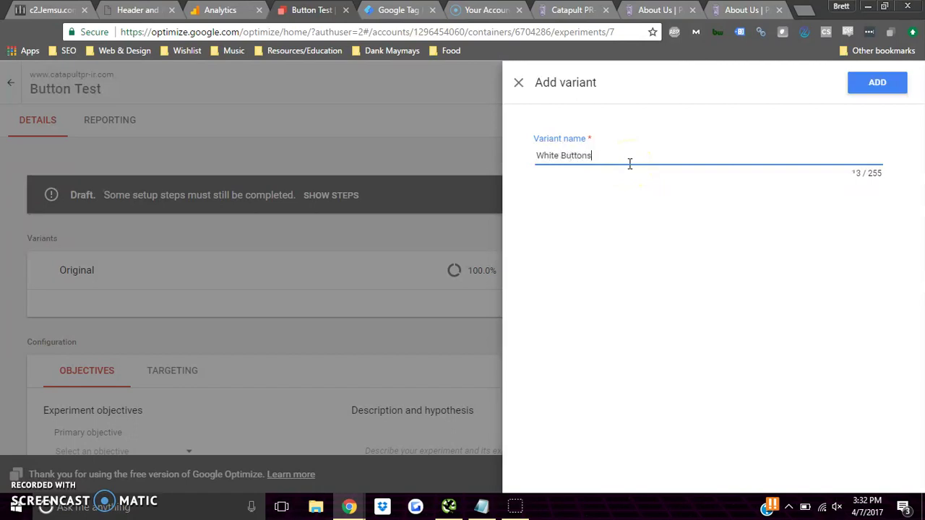
key("Return")
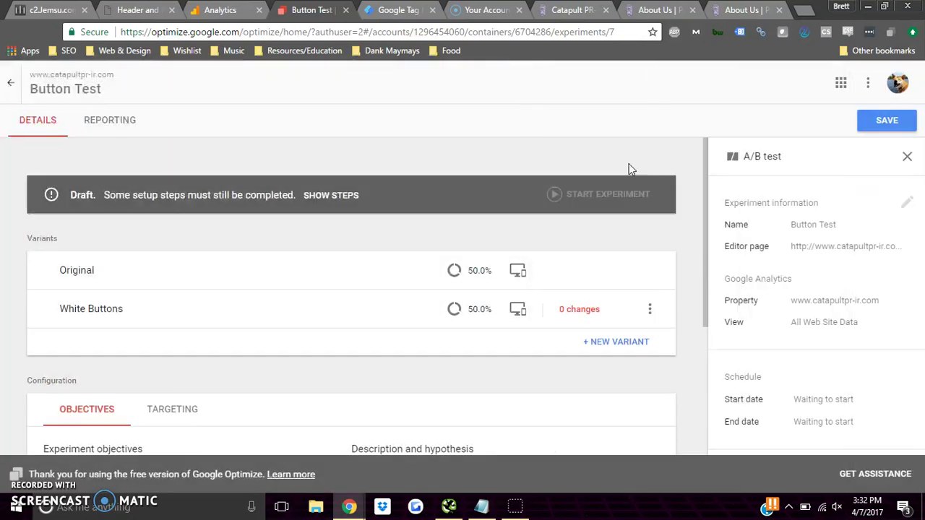
Save the Button Test experiment and open its White Buttons variant in the visual page editor.
left_click(163, 316)
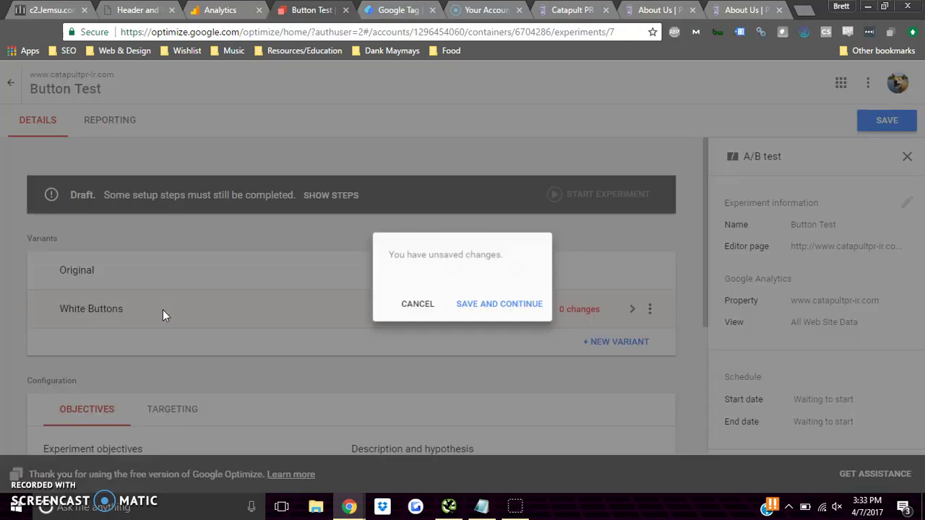
left_click(504, 309)
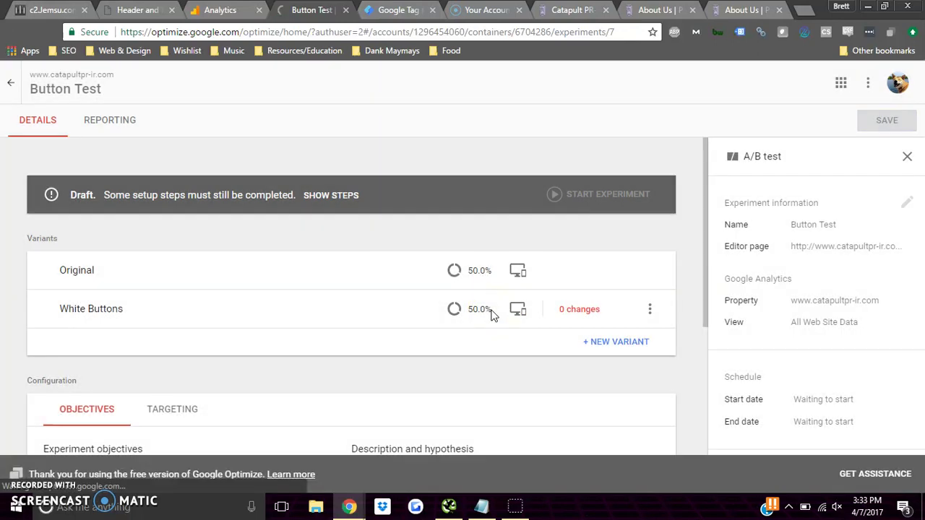
left_click(433, 287)
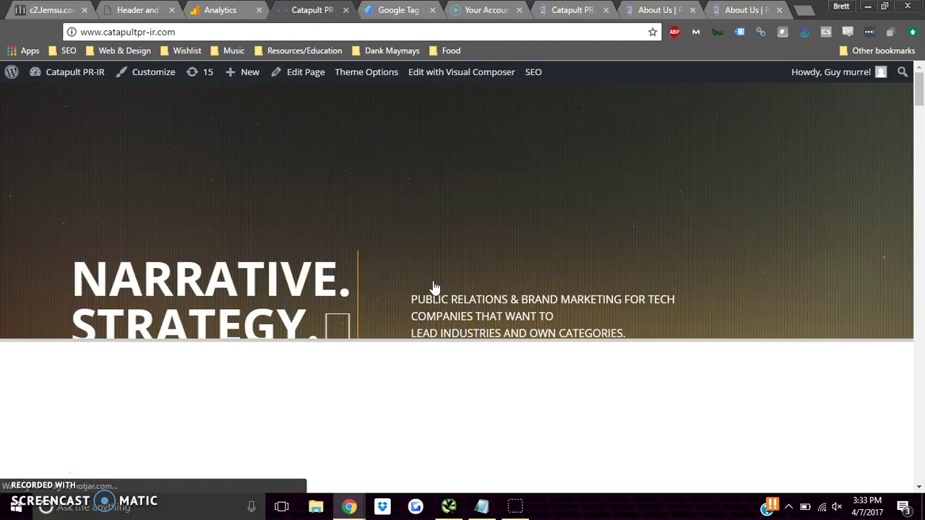
left_click(454, 261)
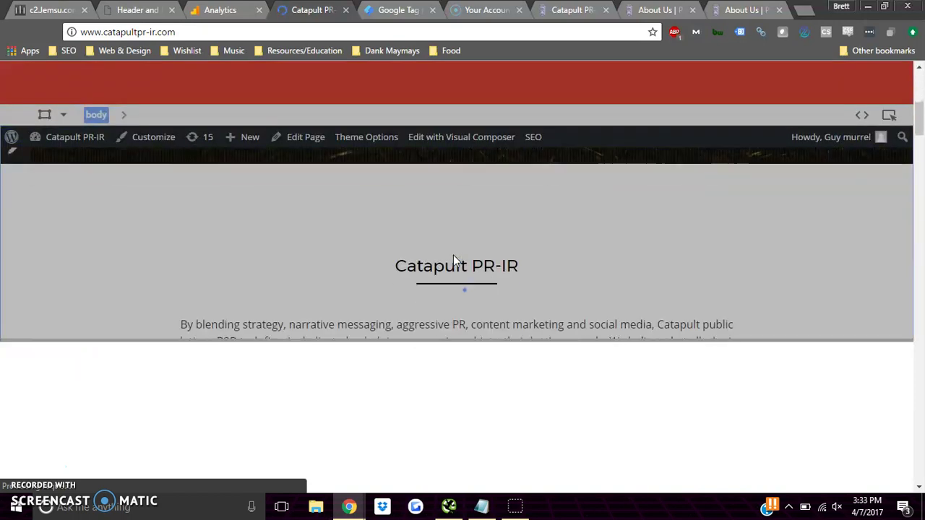
left_click(458, 274)
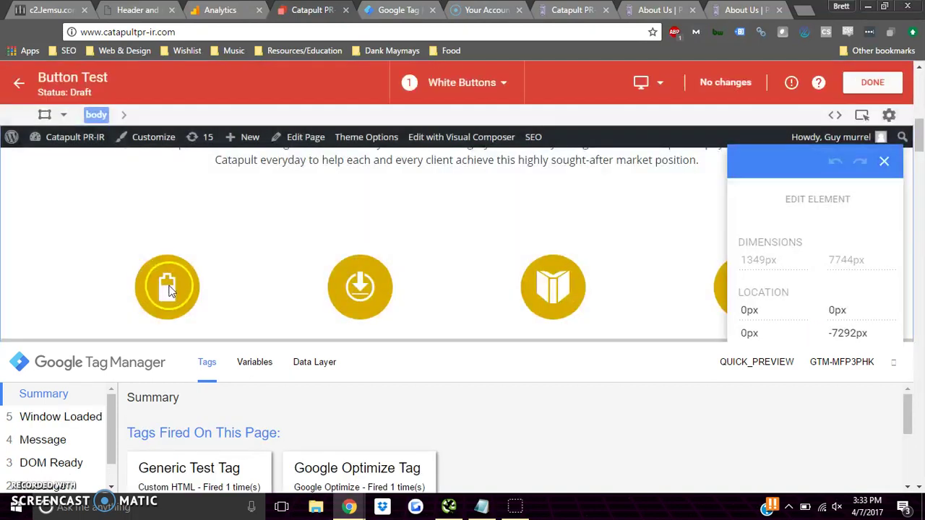
Select The Catapult Journey icon link on the page and collapse the Tag Manager preview pane.
left_click(175, 284)
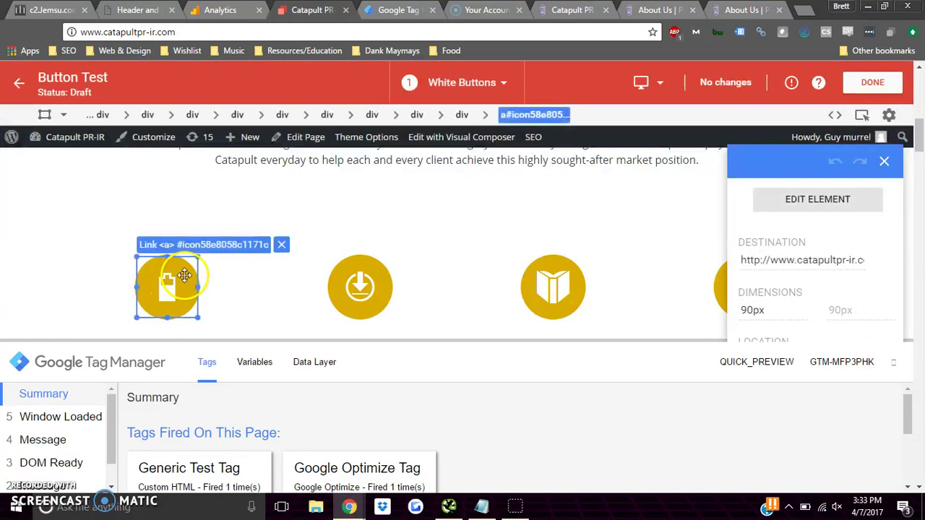
scroll(864, 336, "down", 1)
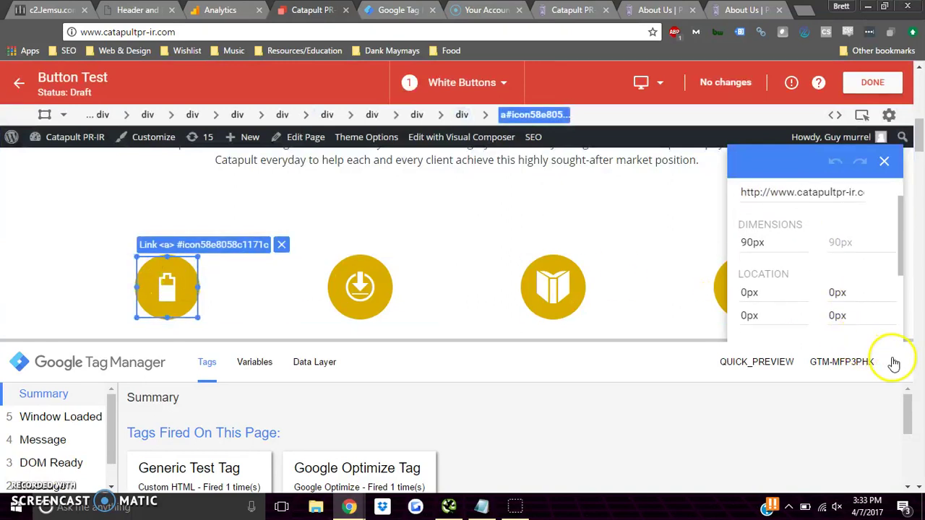
left_click(893, 362)
Set the background colour of the selected Catapult Journey icon link to rgb(219, 0, 0).
scroll(853, 310, "down", 2)
scroll(770, 238, "down", 6)
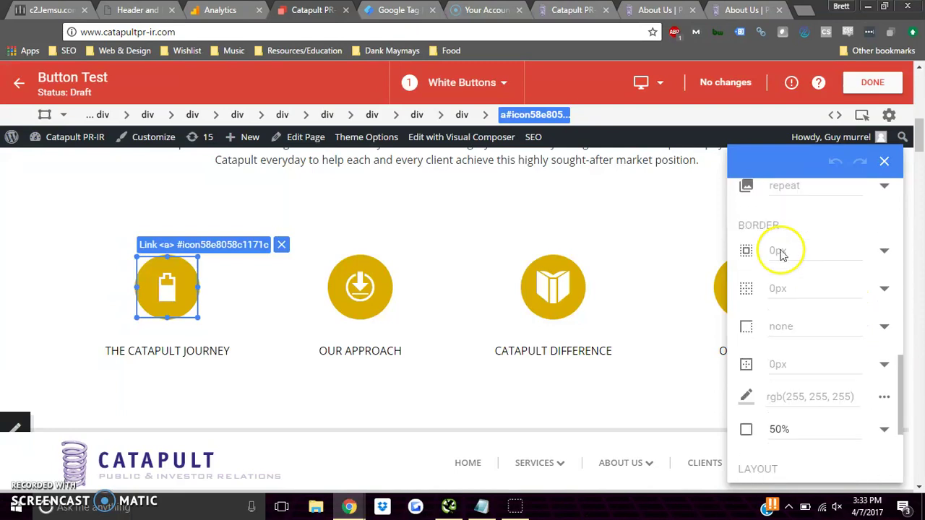
scroll(780, 253, "up", 3)
left_click(795, 318)
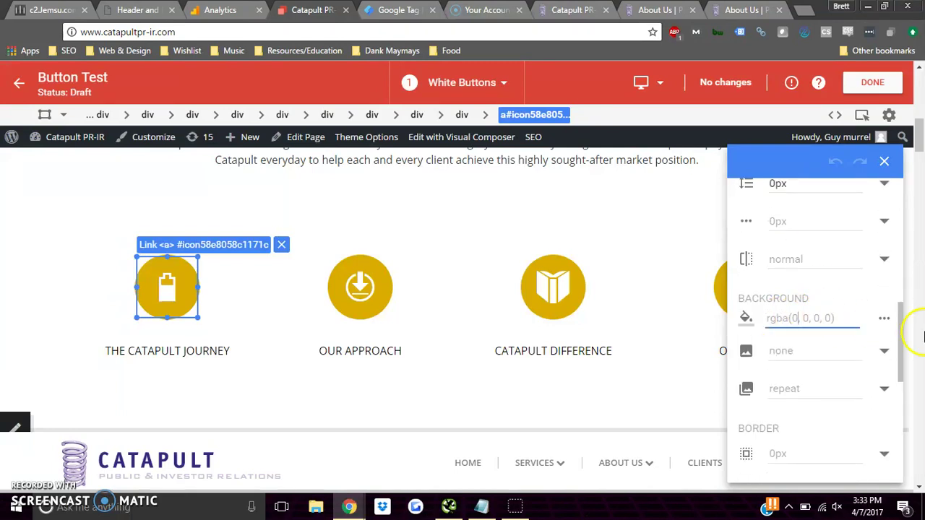
left_click(886, 320)
left_click_drag(771, 341, 846, 341)
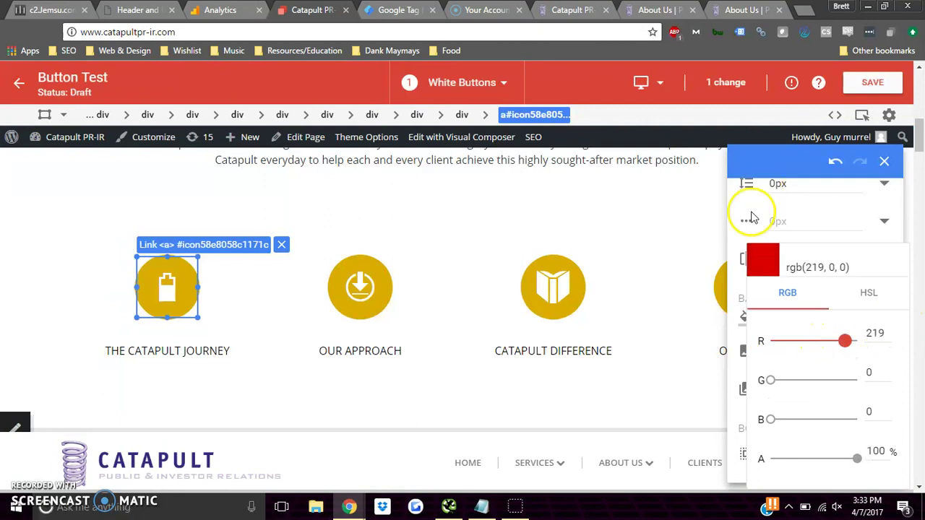
left_click(877, 206)
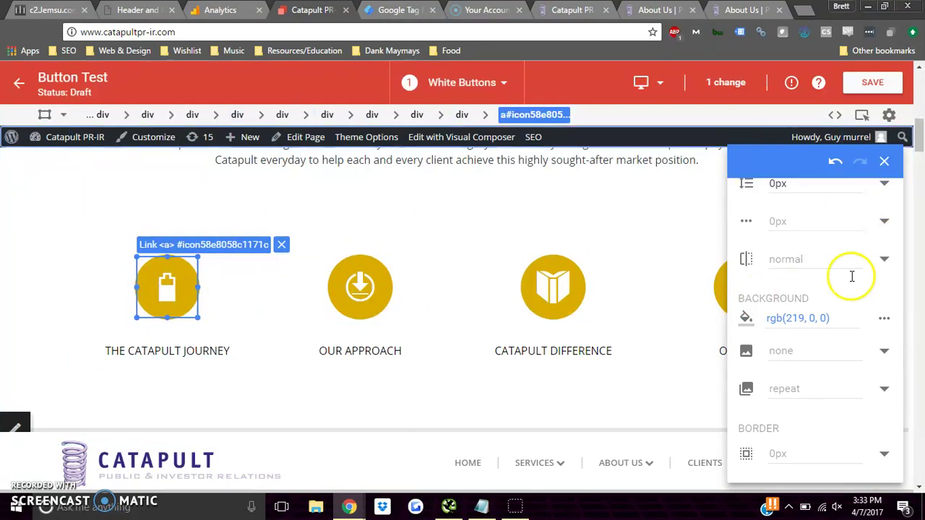
Save the White Buttons variant and finish editing to return to the experiment details.
left_click(883, 83)
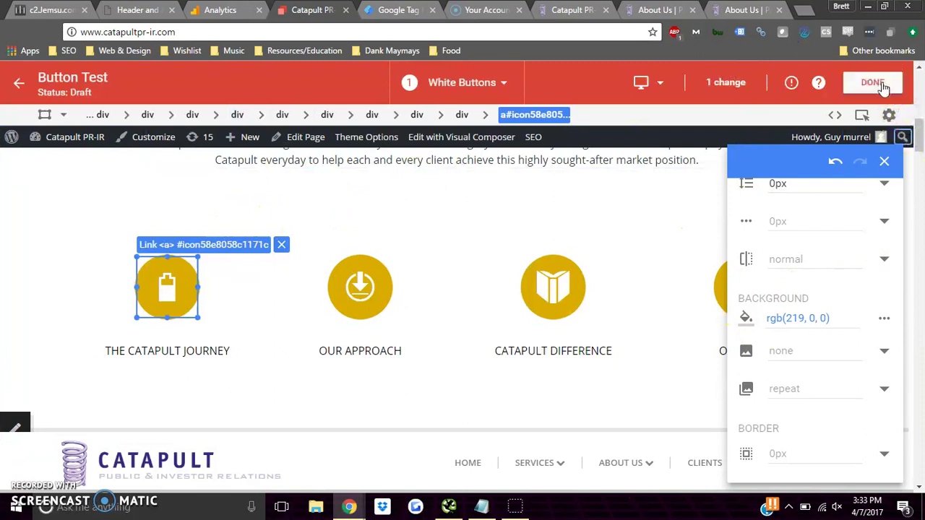
left_click(874, 82)
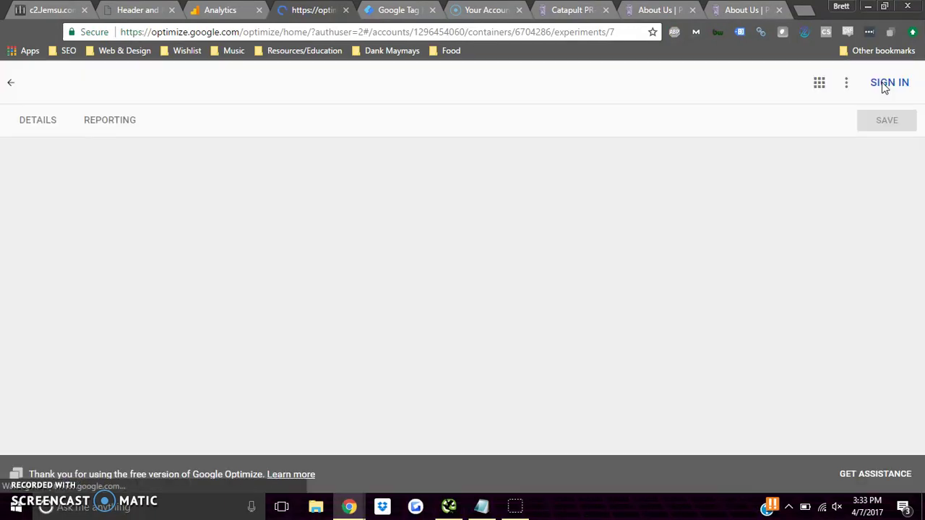
left_click(615, 33)
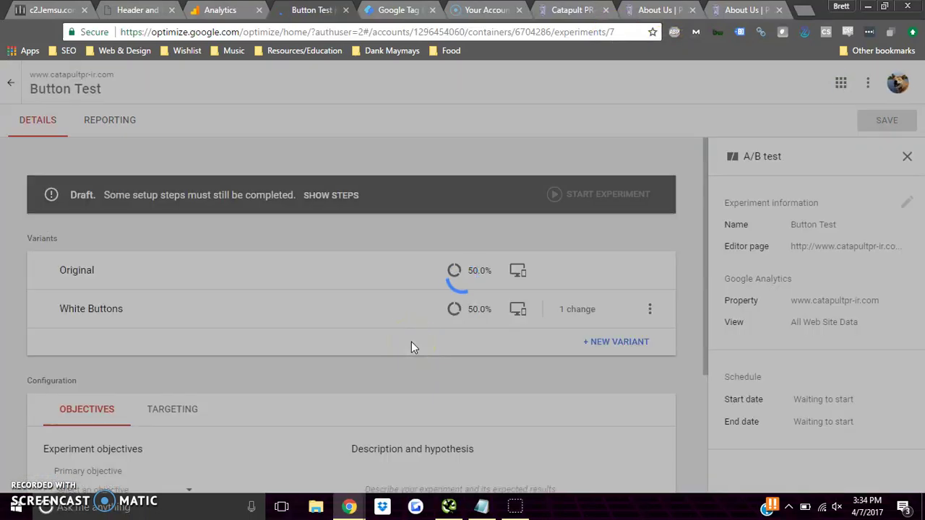
Set the experiment's primary objective to Journey Click (Goal 4 Completions).
scroll(411, 347, "down", 2)
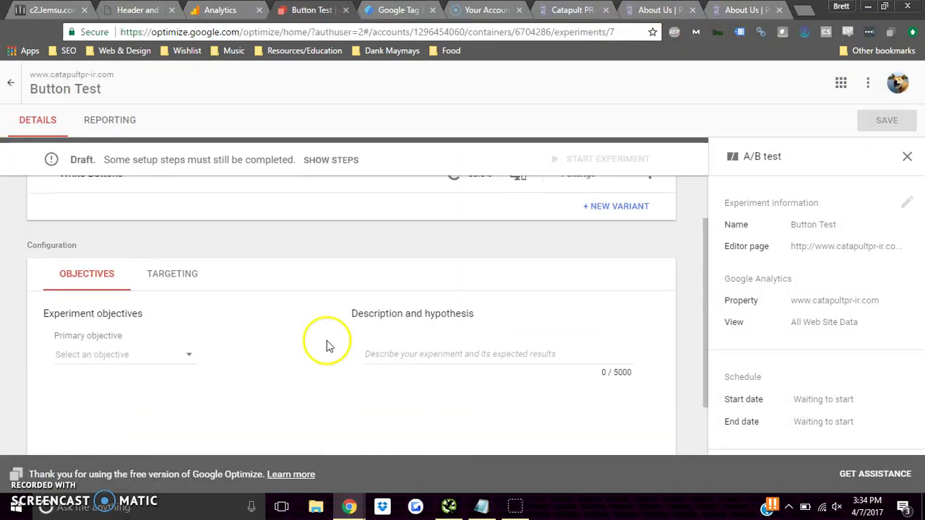
left_click(173, 352)
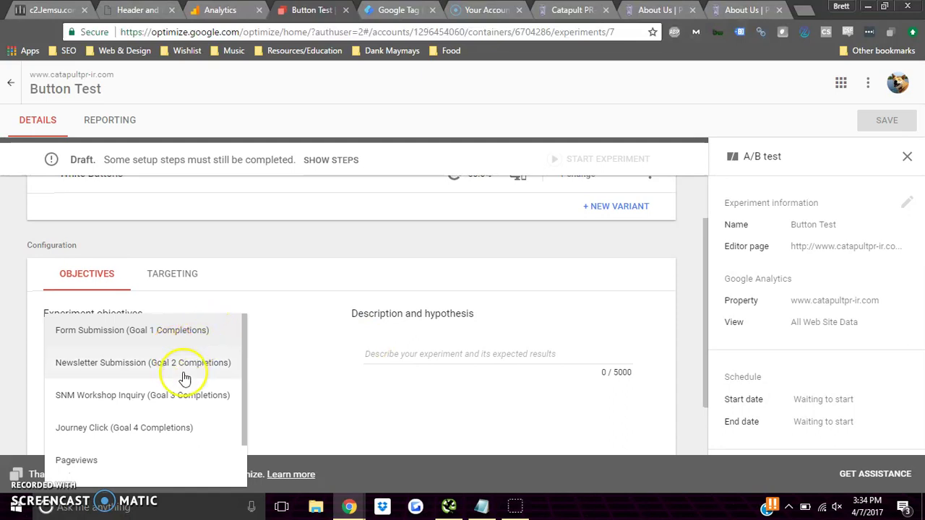
scroll(199, 354, "down", 1)
left_click(190, 376)
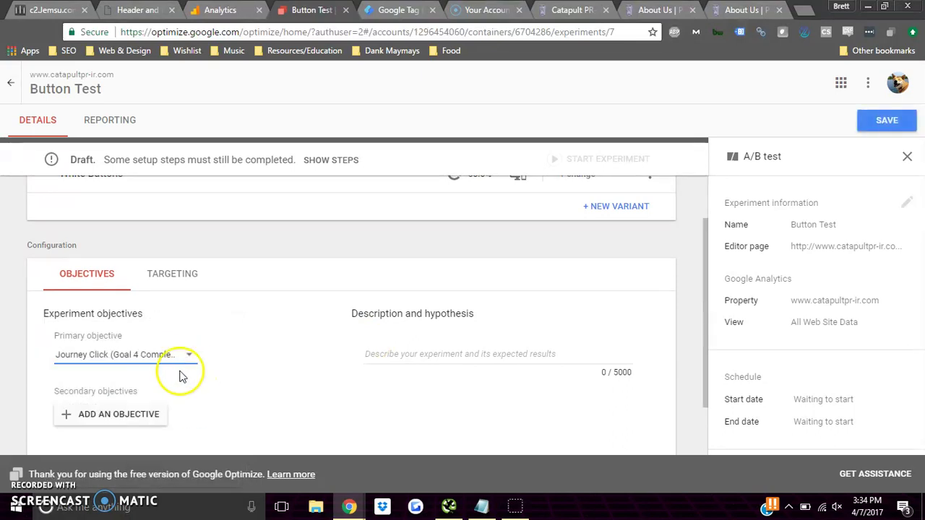
left_click(169, 351)
scroll(173, 343, "down", 1)
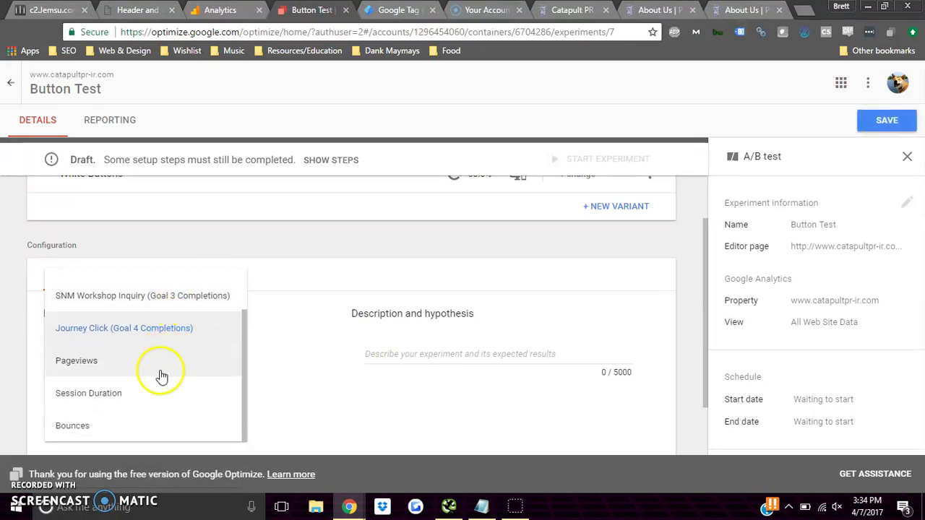
left_click(184, 330)
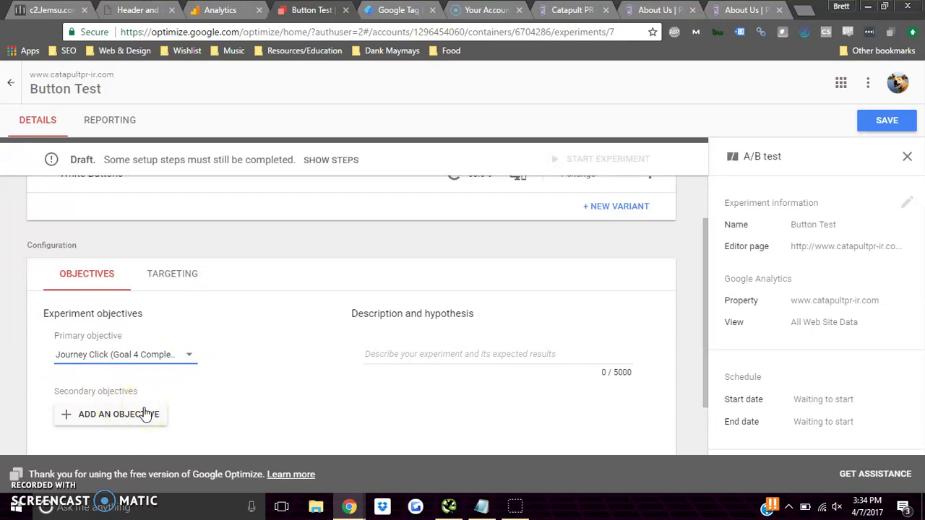
Review the experiment's targeting settings, including the percentage of visitors to target and the weighting between variants.
scroll(130, 387, "up", 1)
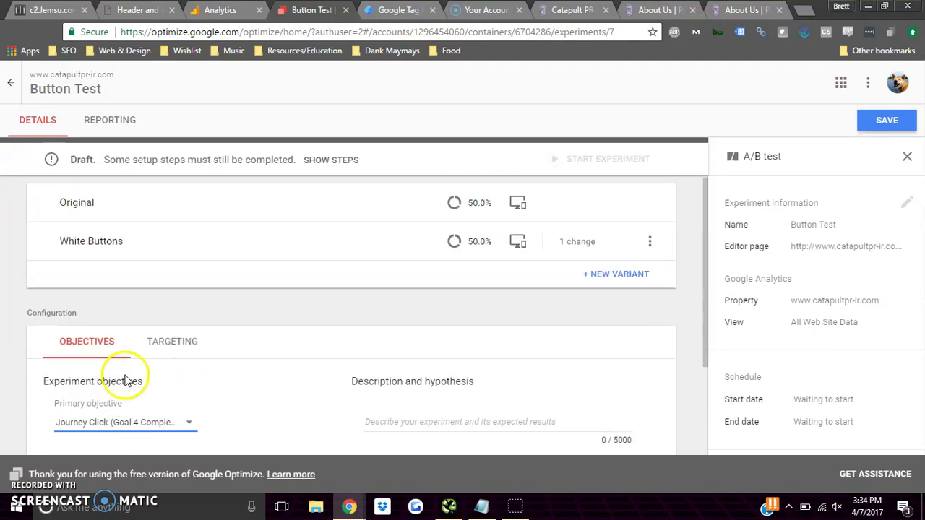
left_click(162, 341)
scroll(200, 351, "down", 2)
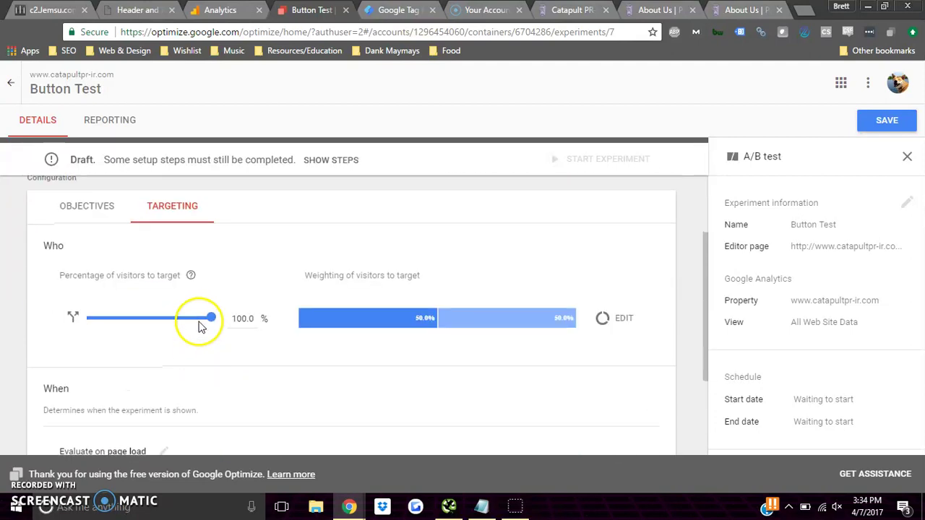
mouse_move(462, 321)
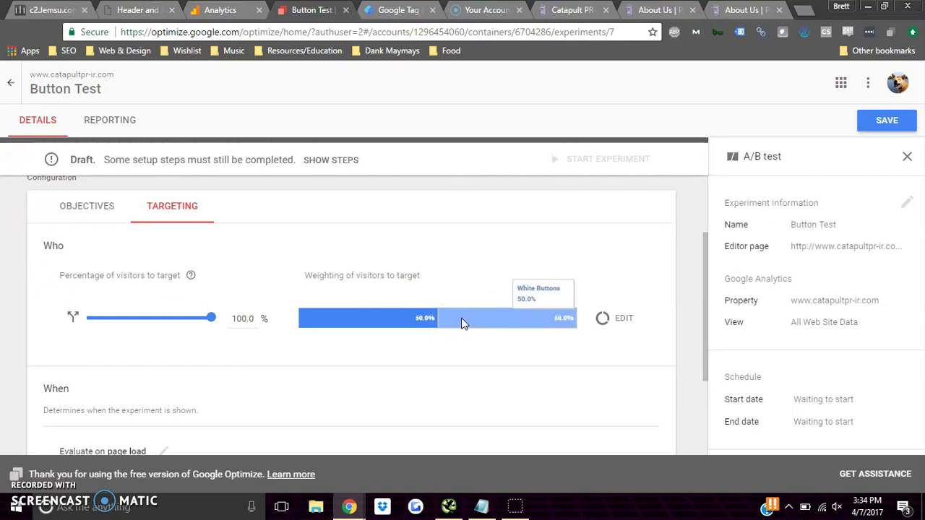
scroll(445, 326, "down", 2)
scroll(286, 344, "up", 5)
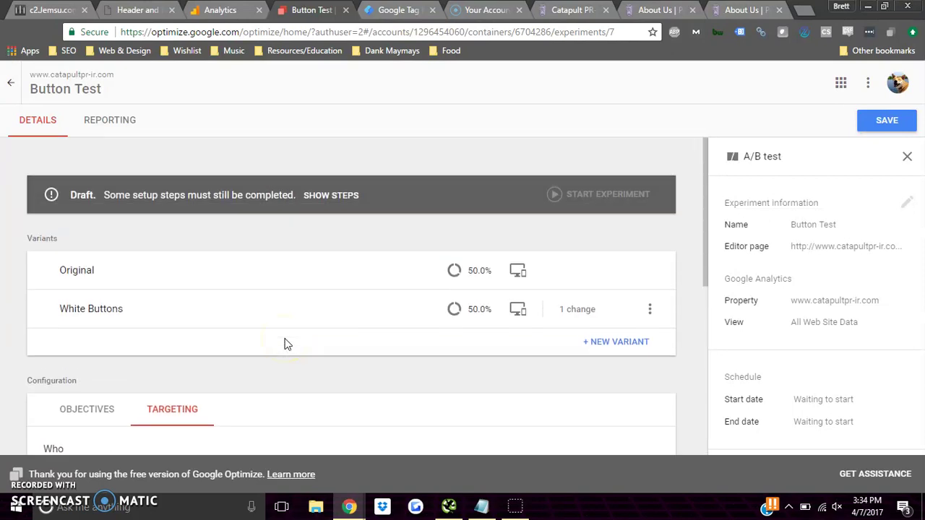
scroll(286, 343, "down", 2)
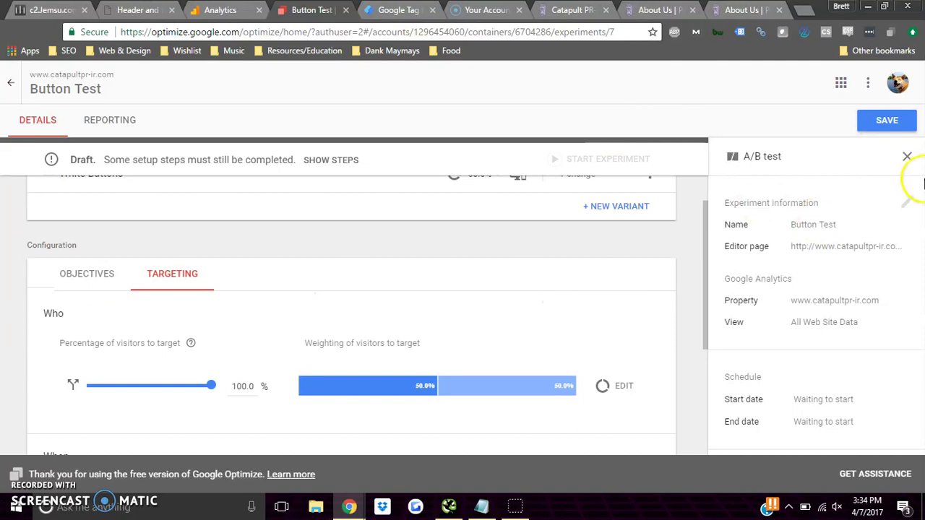
Save the Button Test experiment, start it and confirm the launch.
left_click(887, 123)
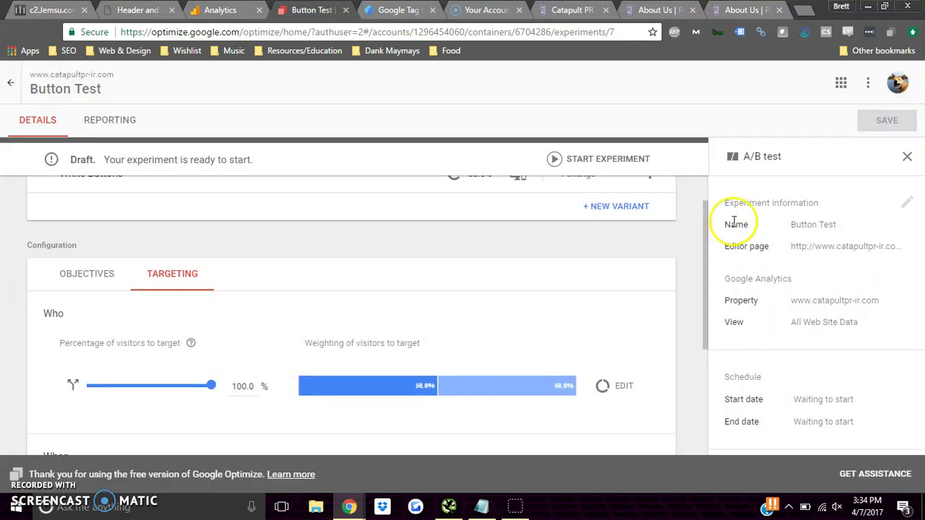
left_click(555, 160)
left_click(599, 335)
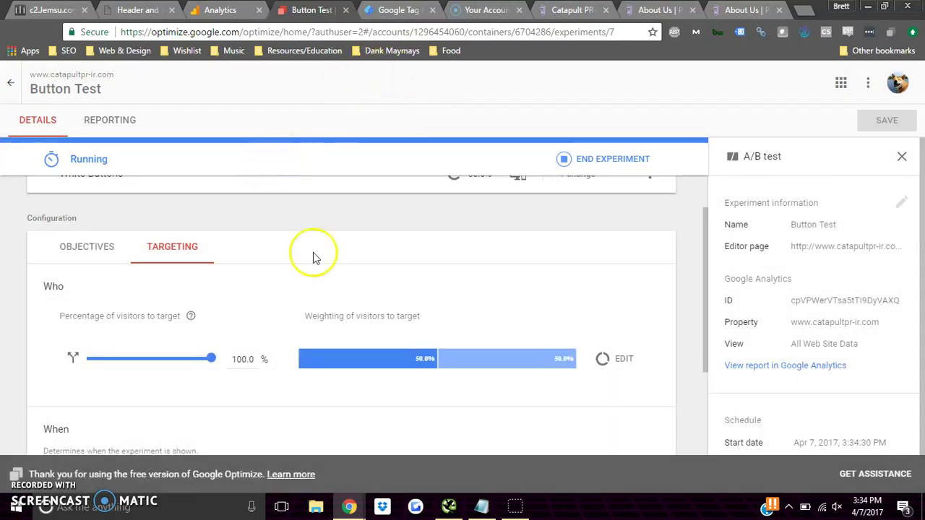
Switch to Google Analytics and open the Experiments report among the Behavior reports.
scroll(315, 258, "up", 3)
key("ctrl+shift+Tab")
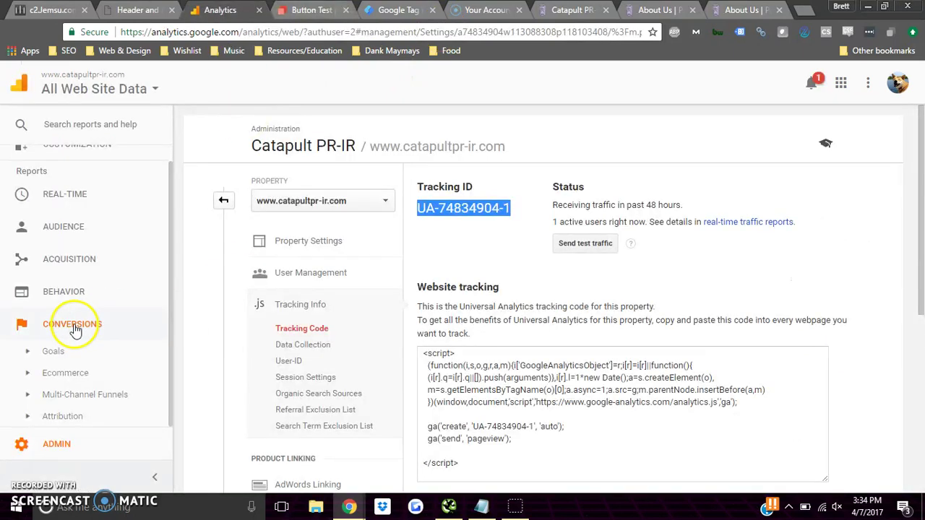
left_click(121, 300)
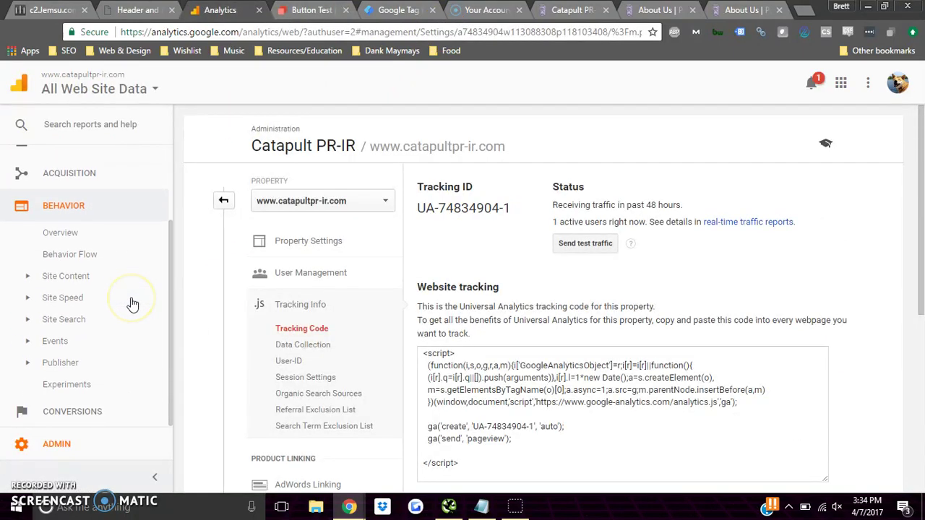
left_click(92, 385)
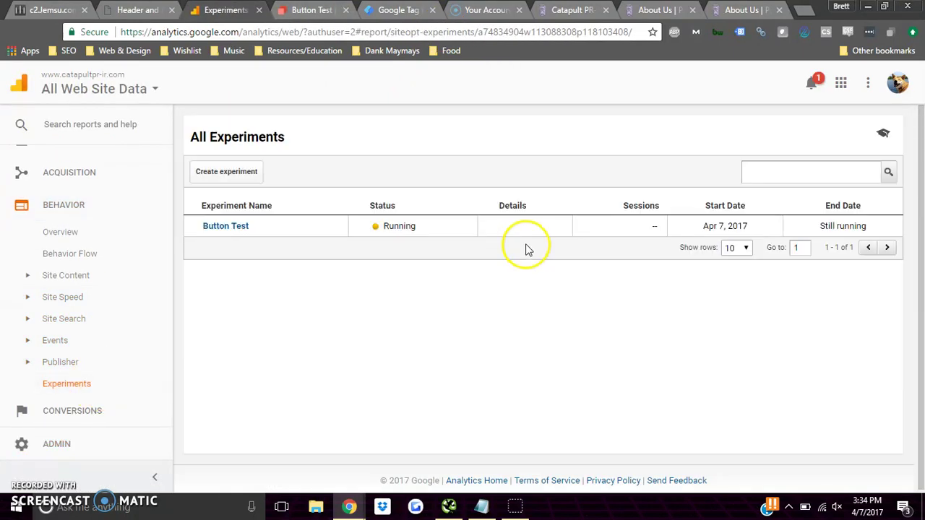